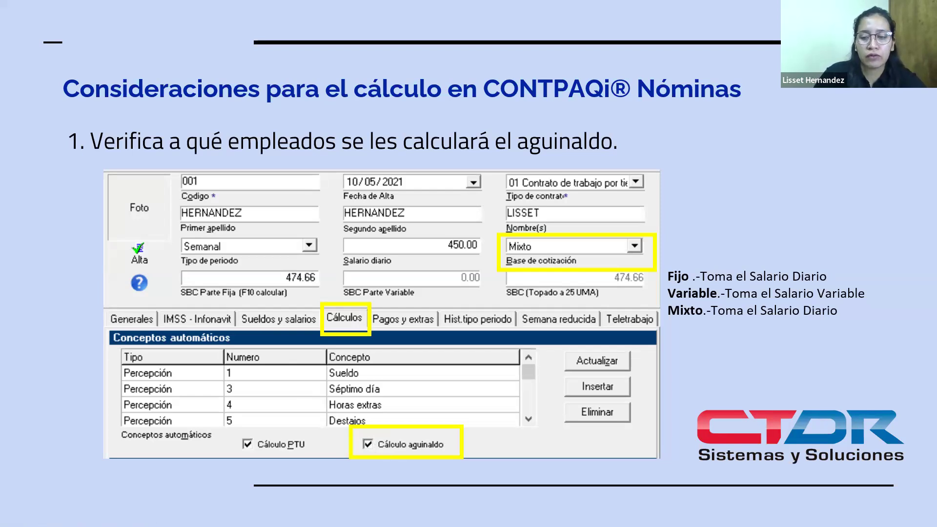
{"action": "key", "text": "Right"}
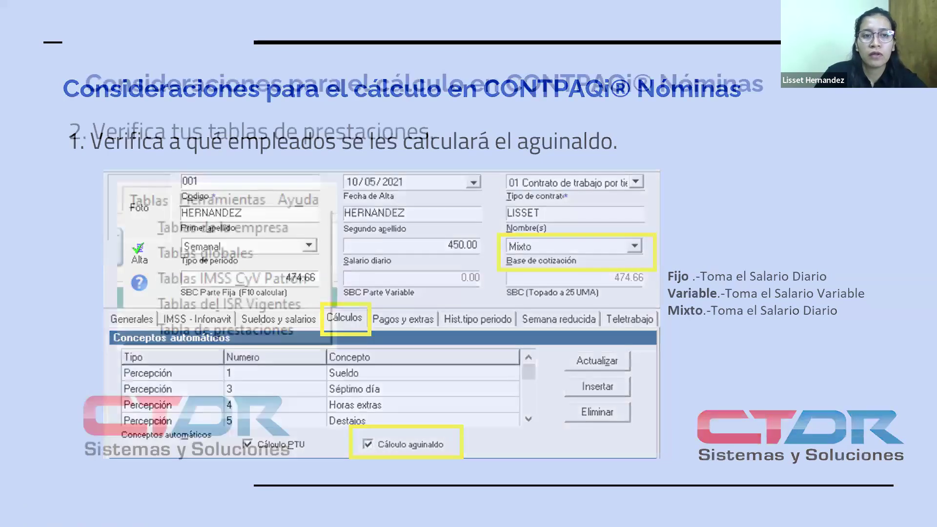
{"action": "key", "text": "Right"}
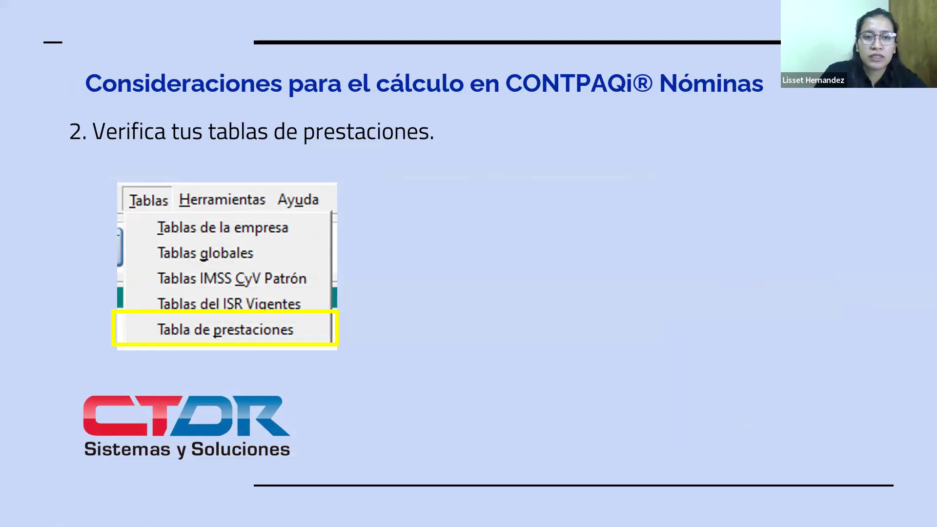
{"action": "key", "text": "Right"}
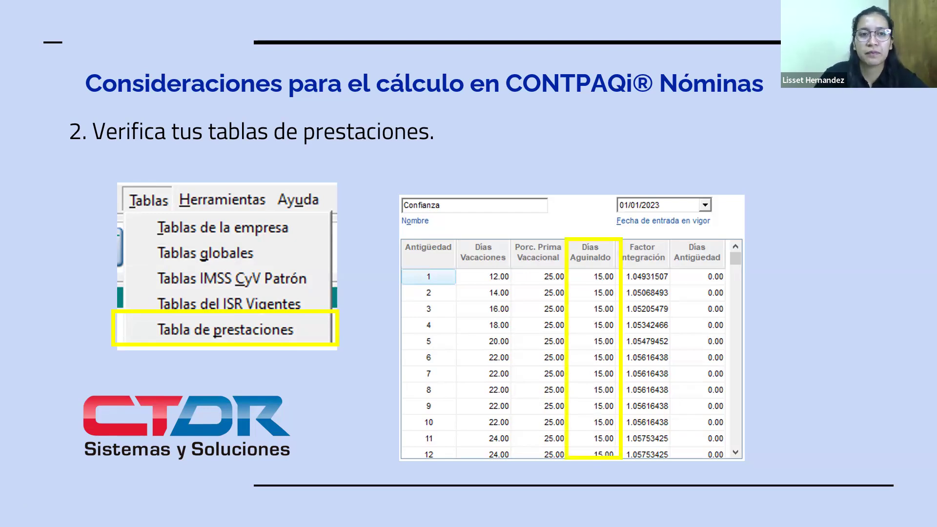
{"action": "key", "text": "Right"}
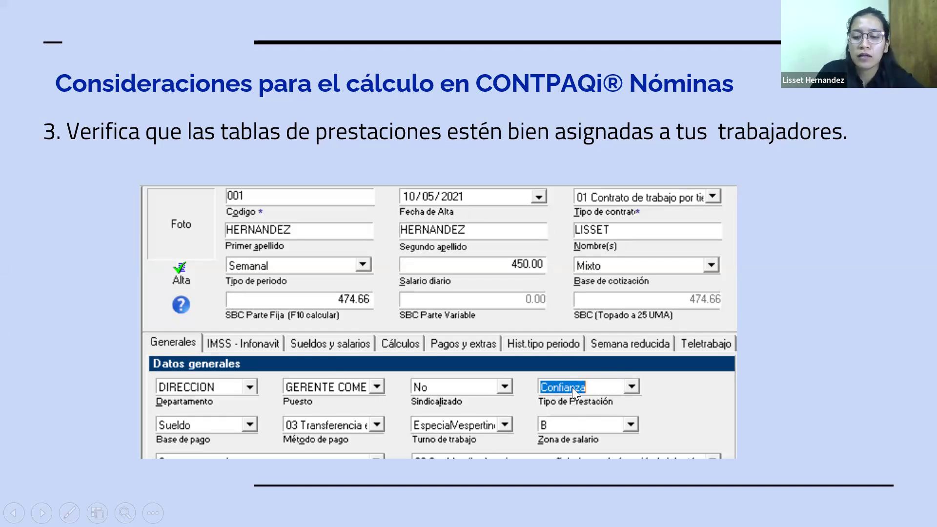
{"action": "key", "text": "Right"}
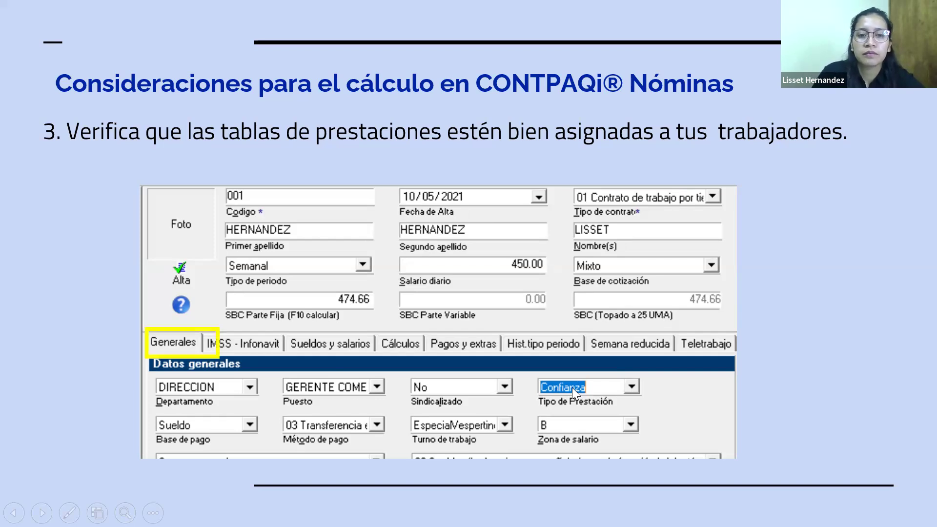
{"action": "key", "text": "Right"}
{"action": "key", "text": "Right"}
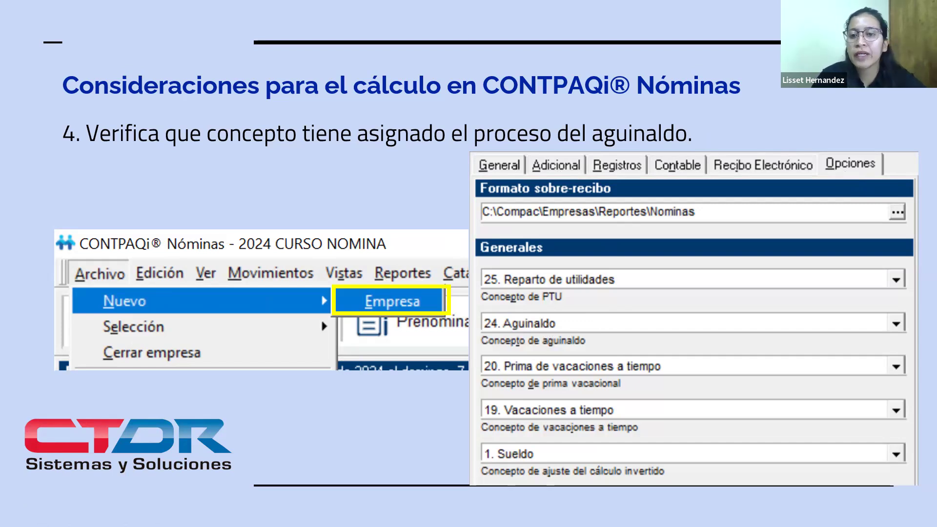
{"action": "left_click", "coordinate": [765, 236]}
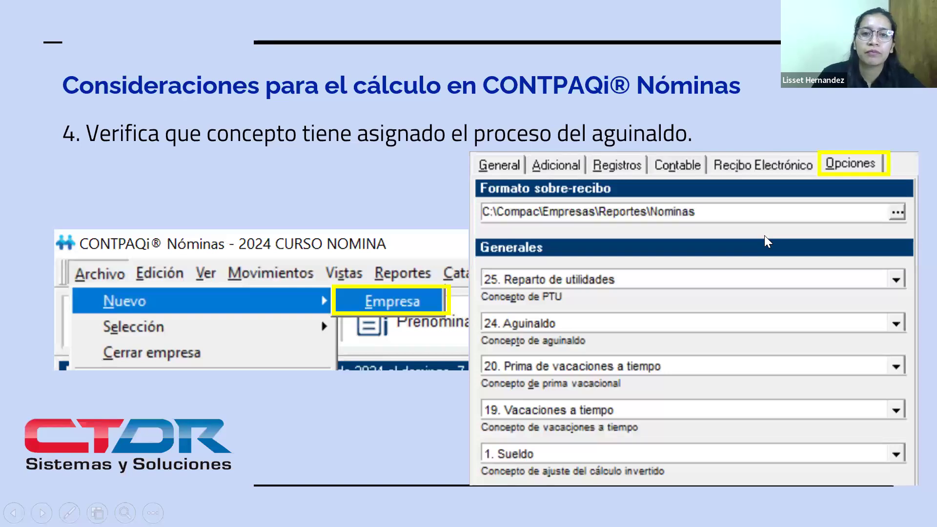
{"action": "left_click", "coordinate": [725, 237]}
{"action": "left_click", "coordinate": [726, 238]}
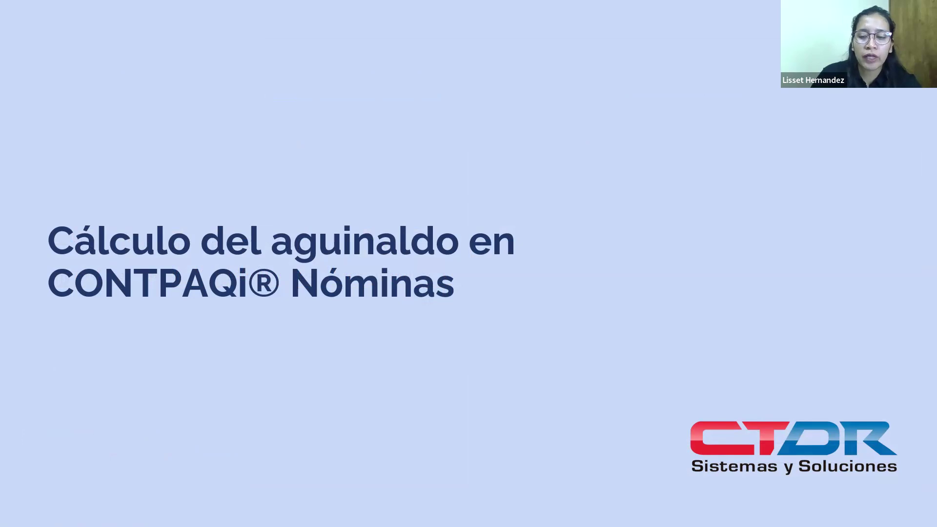
{"action": "key", "text": "Right"}
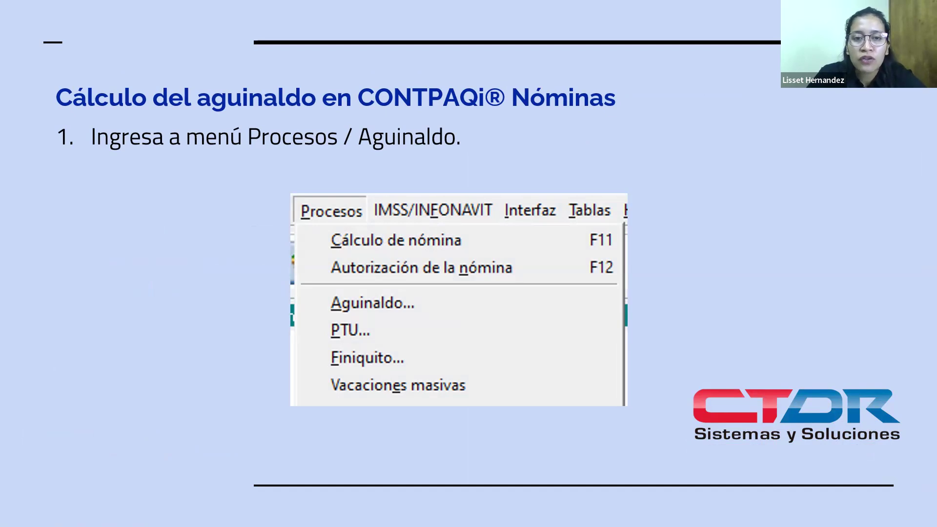
{"action": "key", "text": "Right"}
{"action": "key", "text": "Right"}
{"action": "key", "text": "Right"}
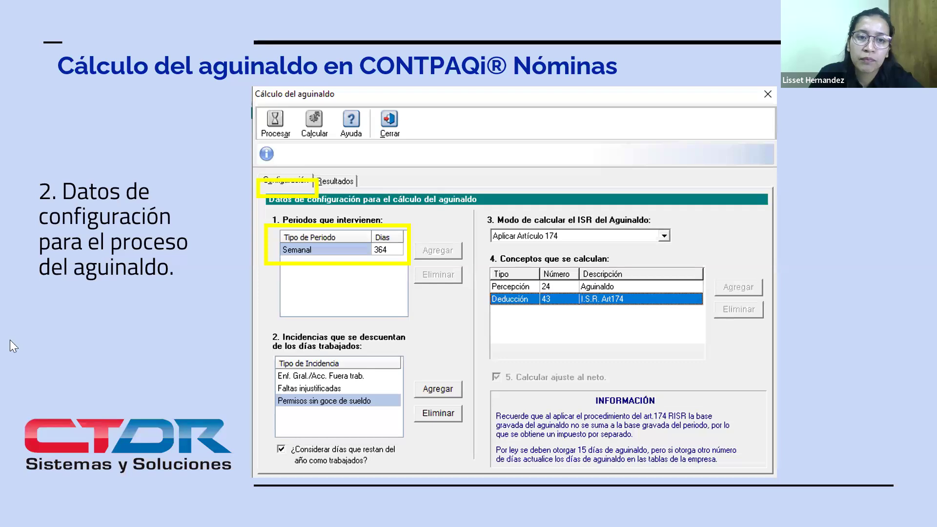
{"action": "left_click", "coordinate": [280, 336]}
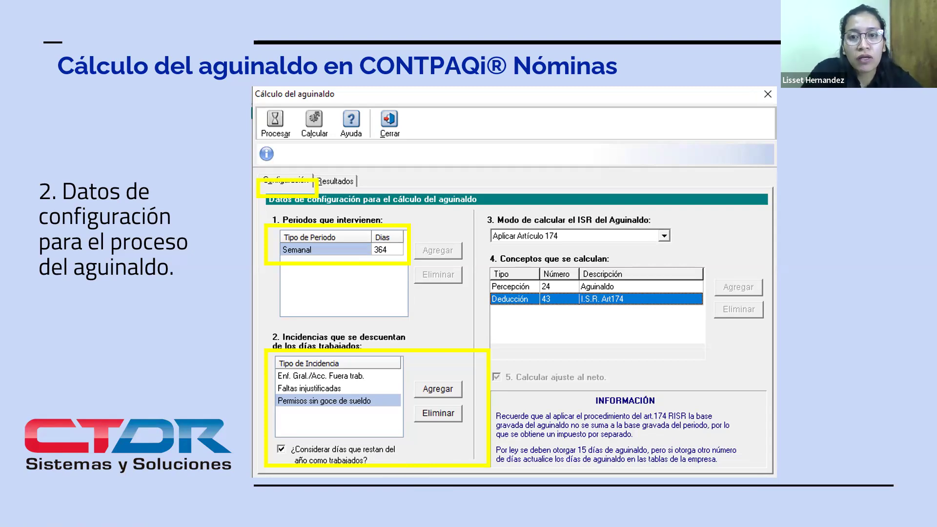
{"action": "key", "text": "Right"}
{"action": "key", "text": "Right"}
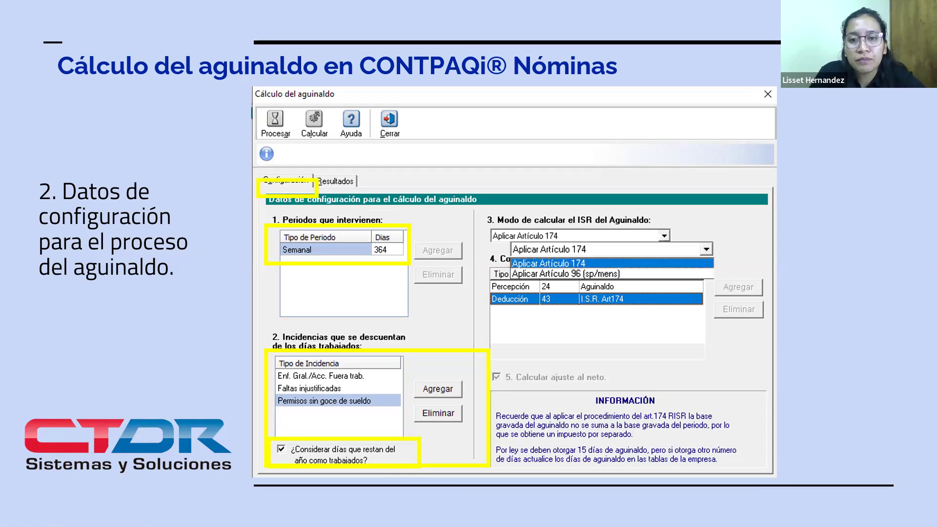
{"action": "key", "text": "Right"}
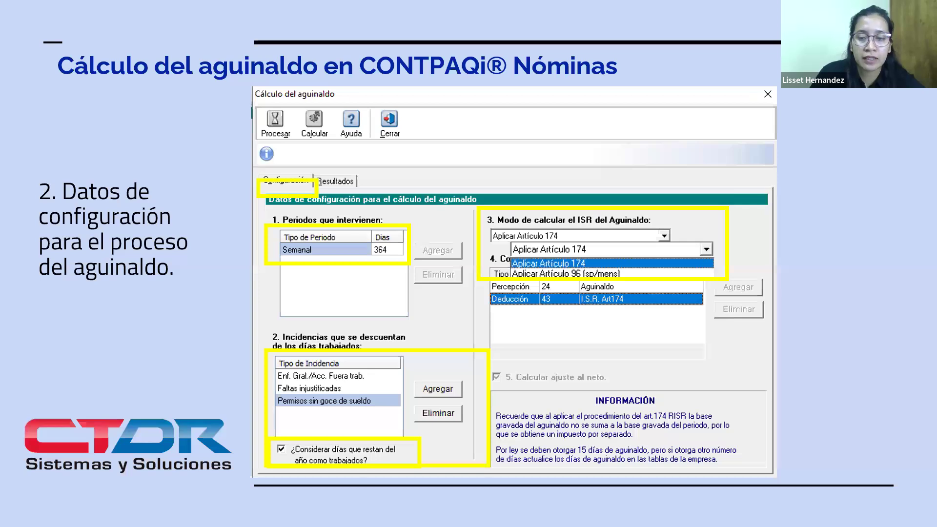
{"action": "key", "text": "Right"}
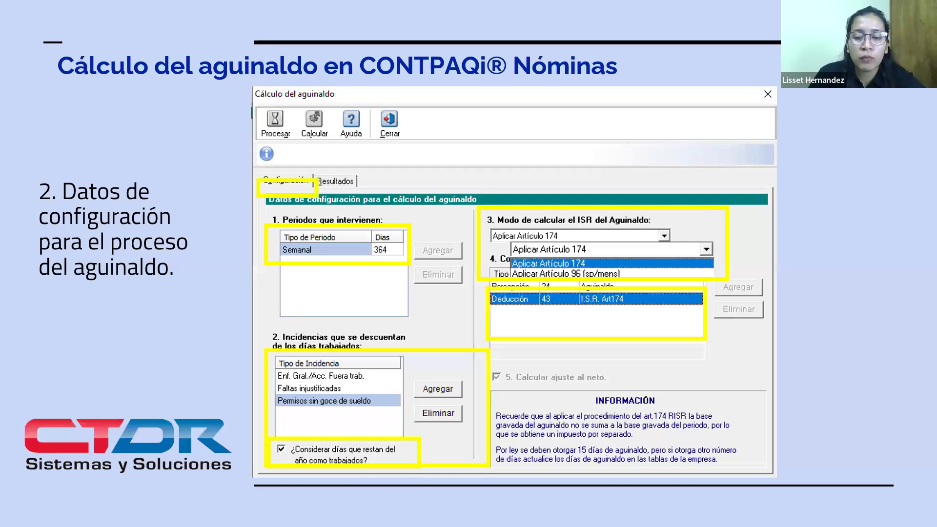
{"action": "key", "text": "Right"}
{"action": "key", "text": "Right"}
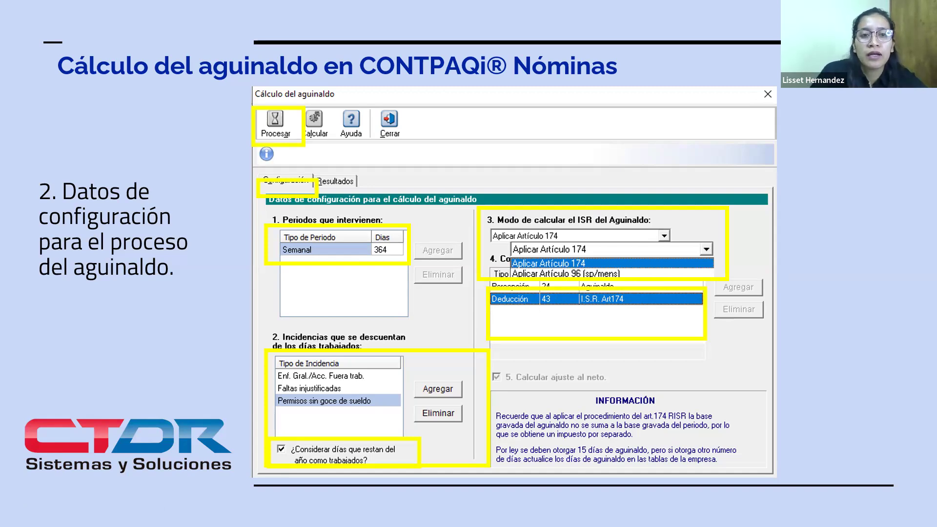
{"action": "key", "text": "Right"}
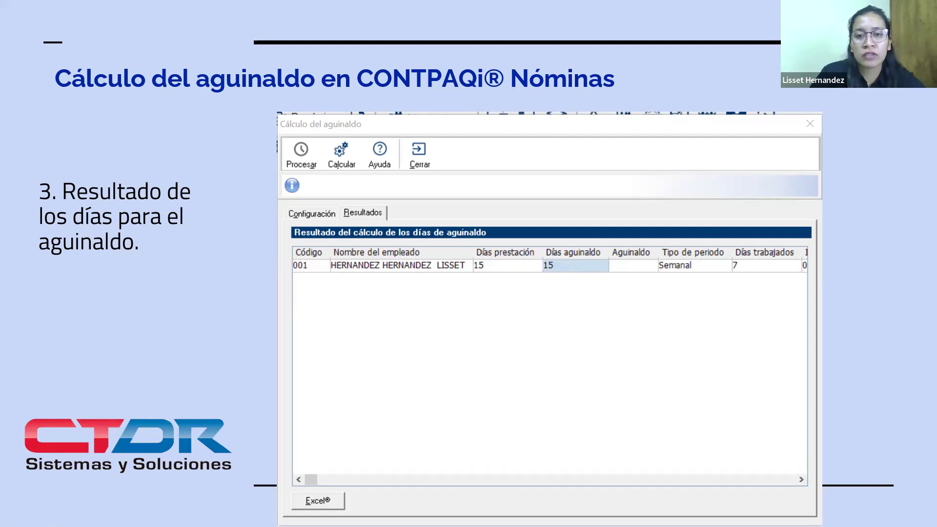
{"action": "left_click", "coordinate": [573, 242]}
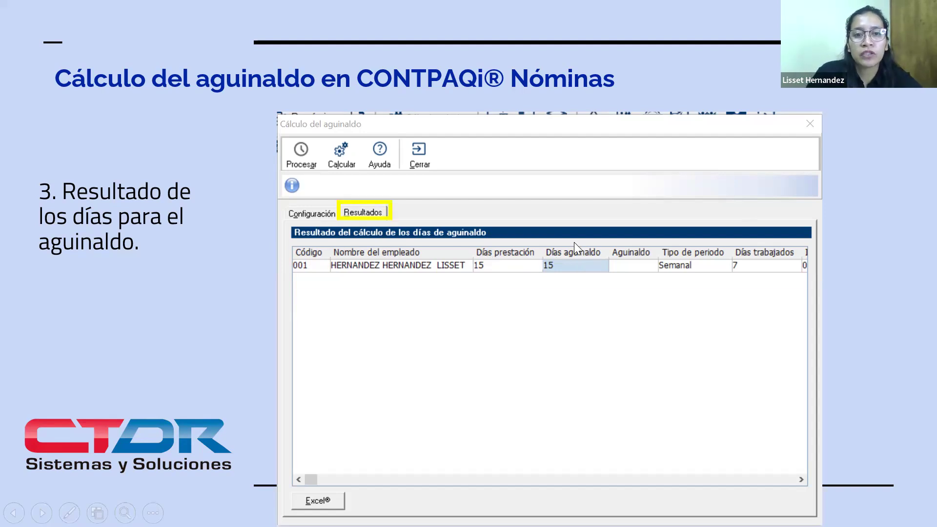
{"action": "left_click", "coordinate": [574, 242]}
{"action": "left_click", "coordinate": [574, 242]}
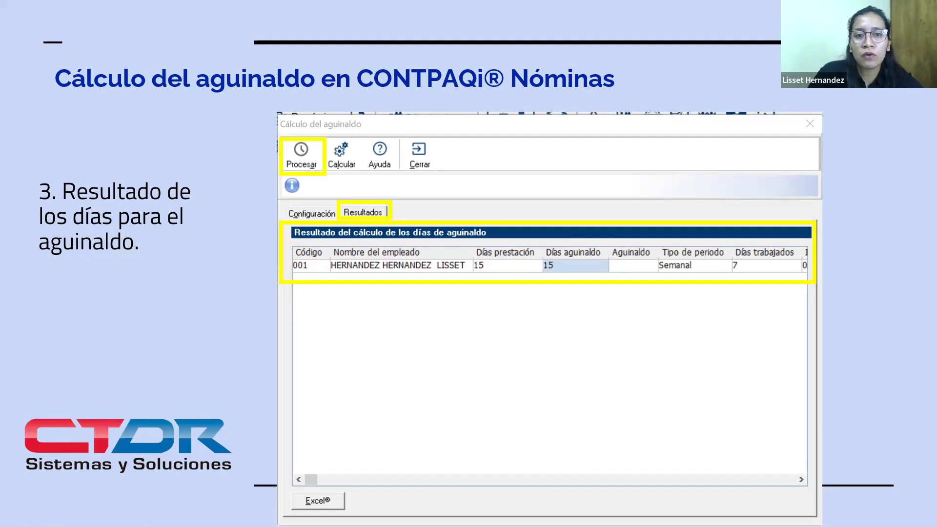
{"action": "key", "text": "Right"}
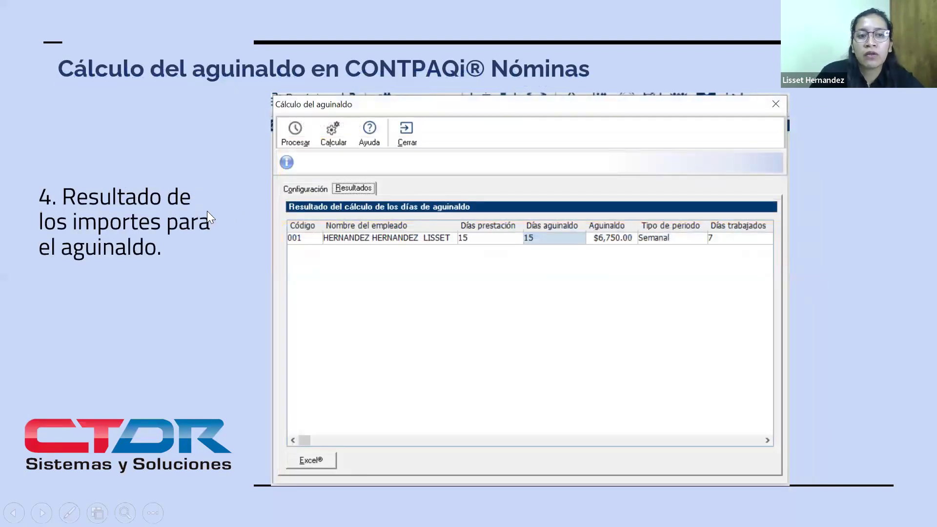
{"action": "key", "text": "Right"}
{"action": "key", "text": "Right"}
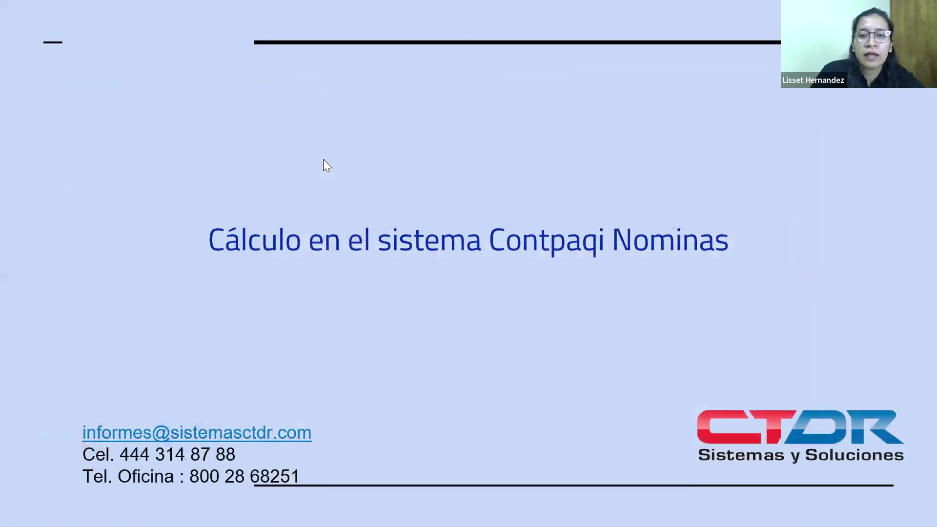
{"action": "key", "text": "Left"}
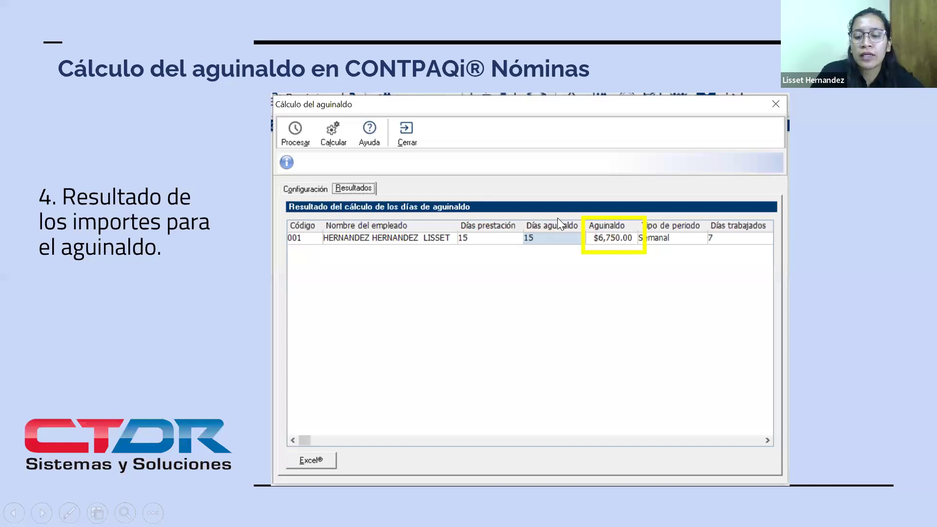
{"action": "key", "text": "Left"}
{"action": "key", "text": "Left"}
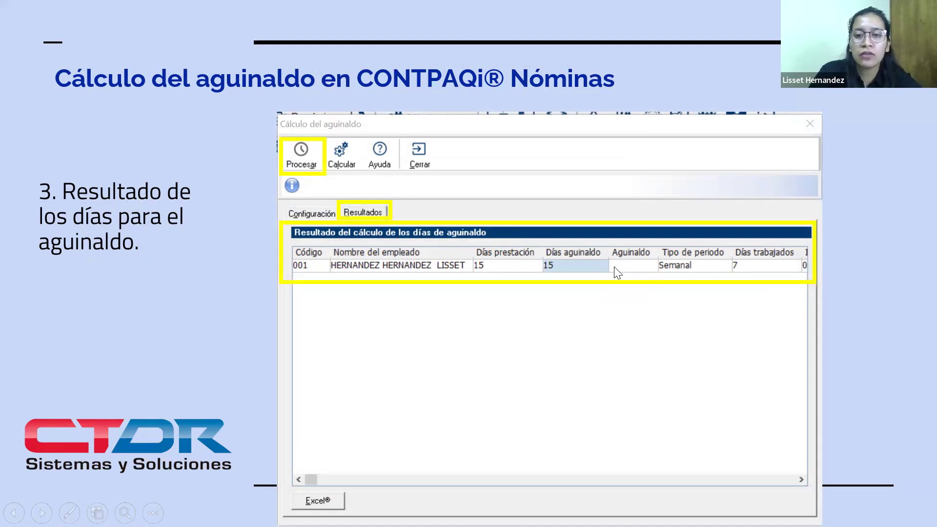
{"action": "key", "text": "Right"}
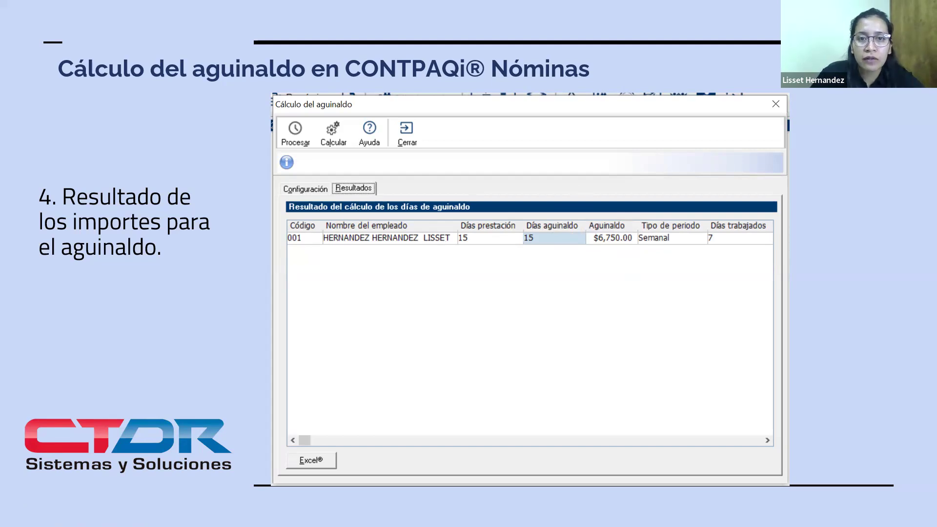
{"action": "key", "text": "Right"}
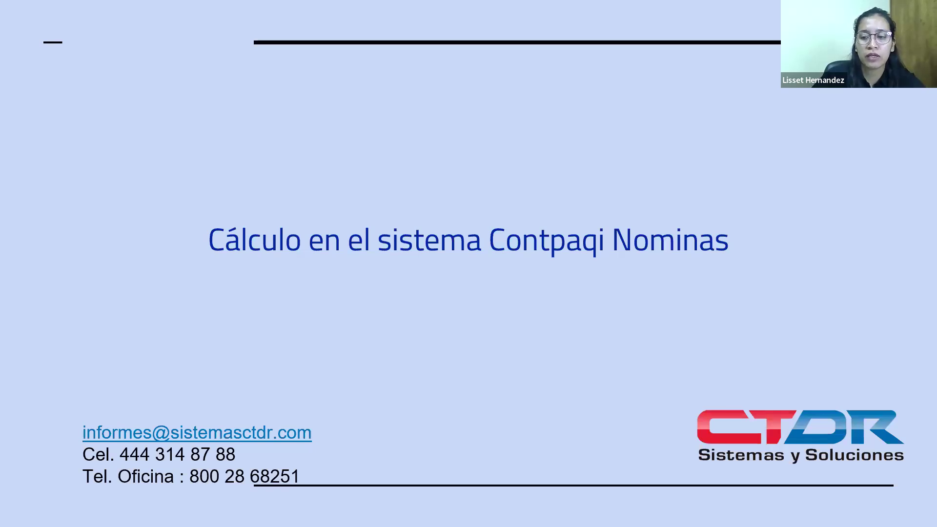
{"action": "key", "text": "Right"}
{"action": "key", "text": "Left"}
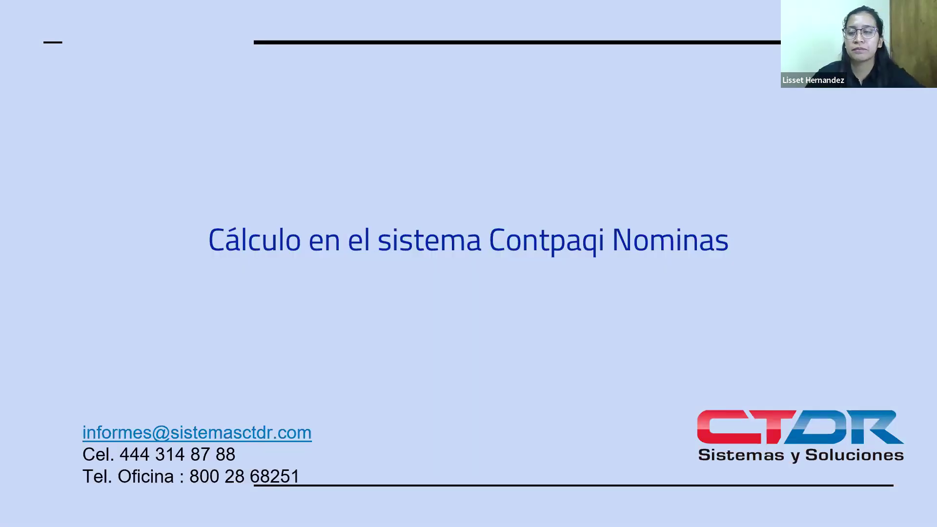
End the slide show, clear the file explorer window out of the way and switch to CONTPAQi Nóminas
{"action": "key", "text": "Escape"}
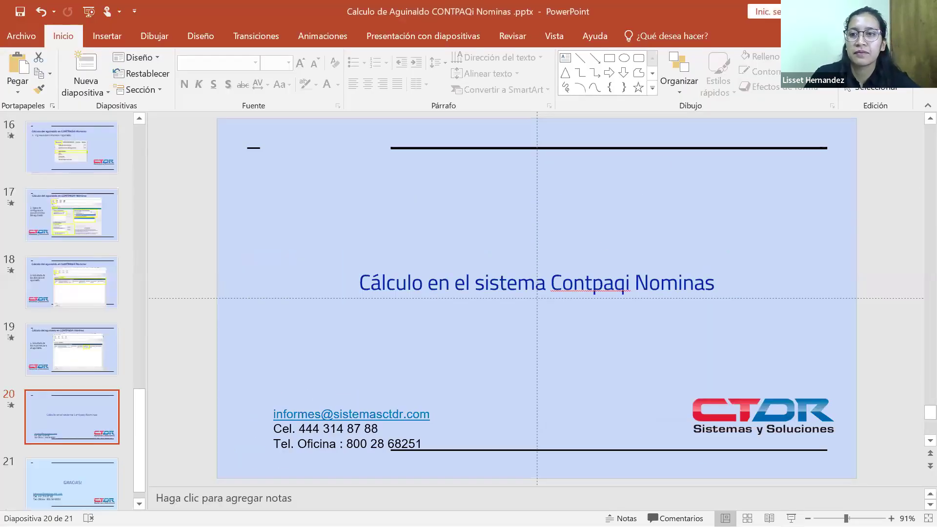
{"action": "key", "text": "alt+Tab"}
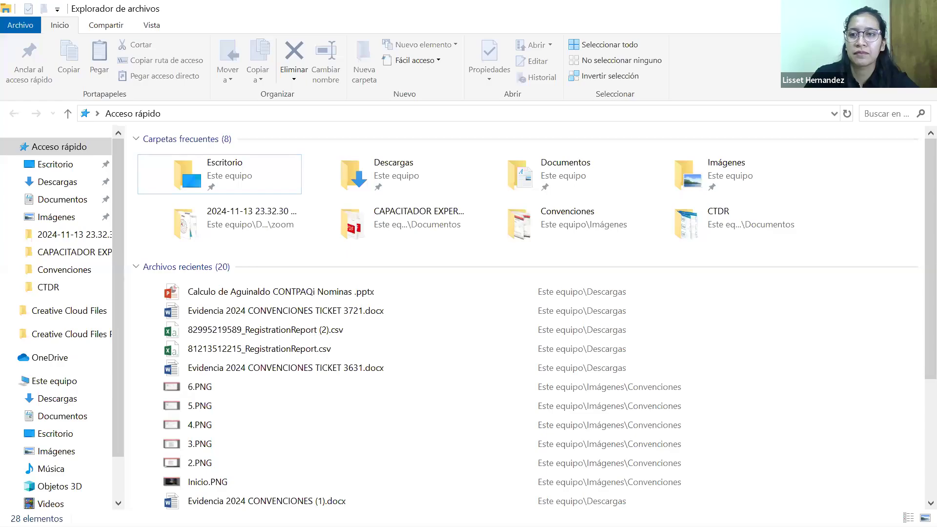
{"action": "left_click", "coordinate": [853, 9]}
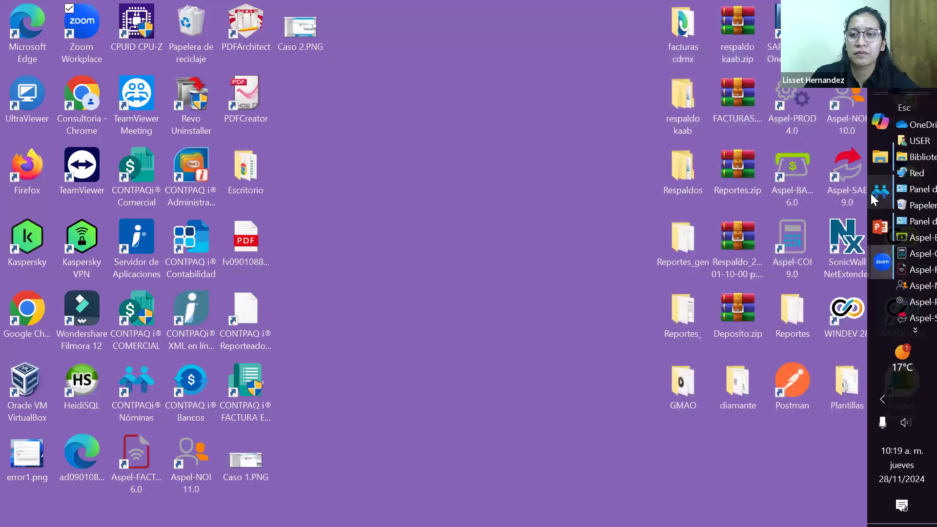
{"action": "left_click", "coordinate": [873, 191]}
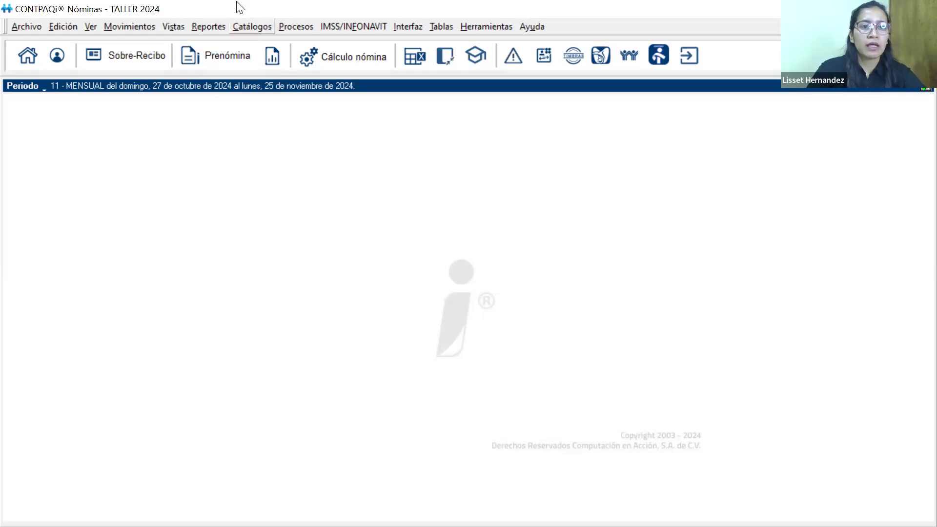
Open the employee catalogue and display the record of the third employee in the list
{"action": "left_click", "coordinate": [243, 26]}
{"action": "left_click", "coordinate": [263, 43]}
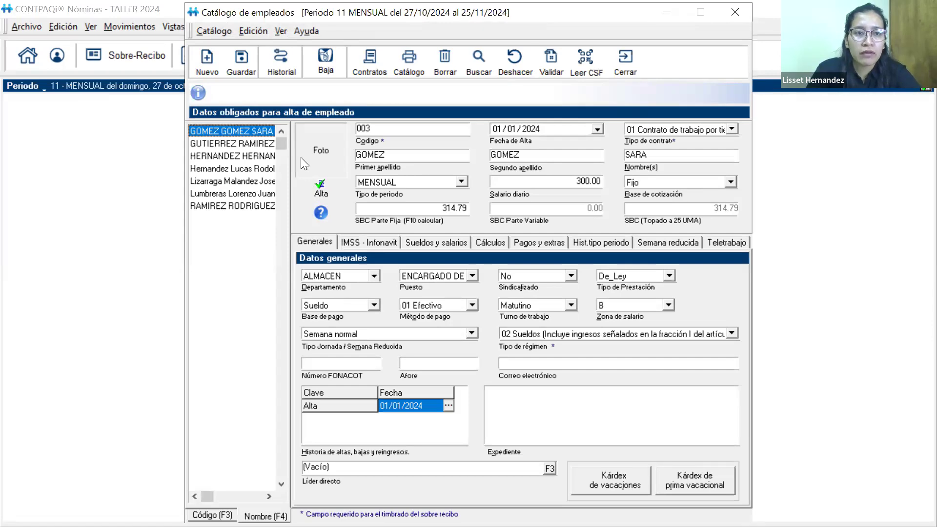
{"action": "left_click", "coordinate": [233, 156]}
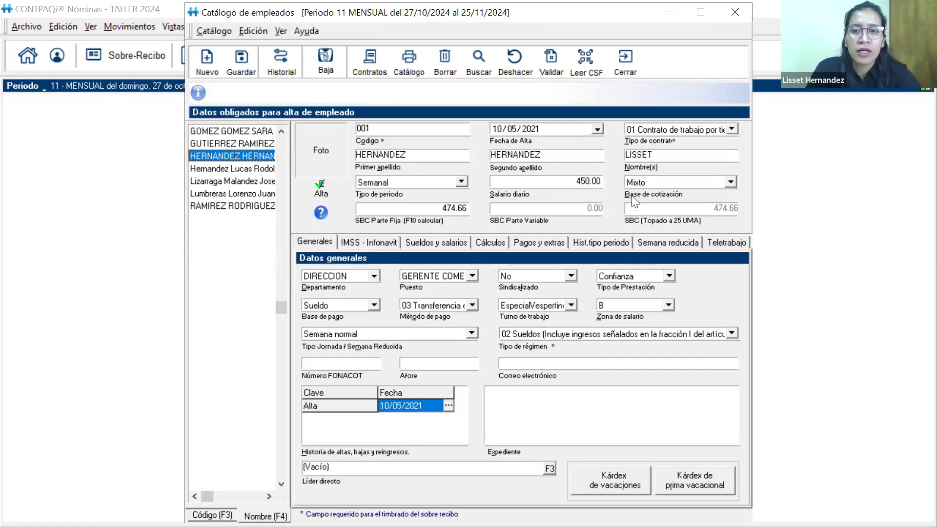
Review the employee's Base de cotización options, Cálculo aguinaldo setting and assigned Tipo de Prestación
{"action": "left_click", "coordinate": [730, 181]}
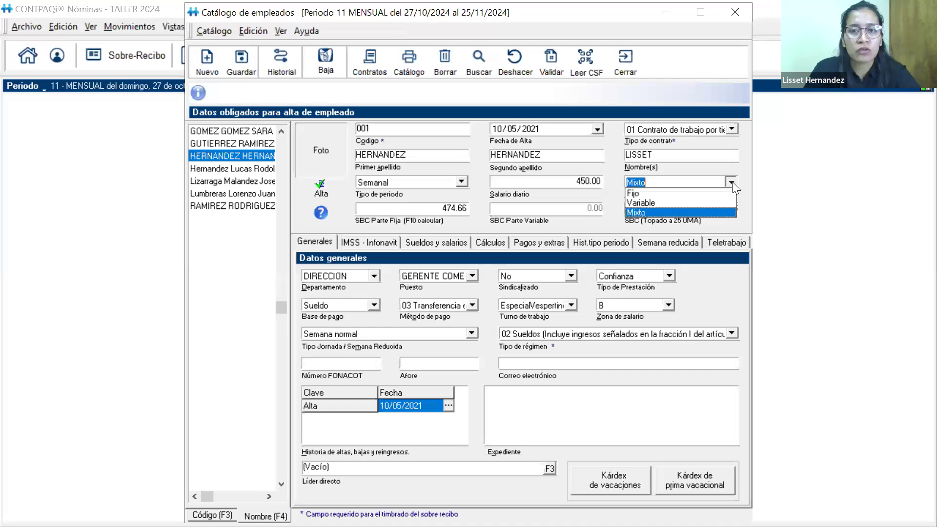
{"action": "left_click", "coordinate": [732, 182]}
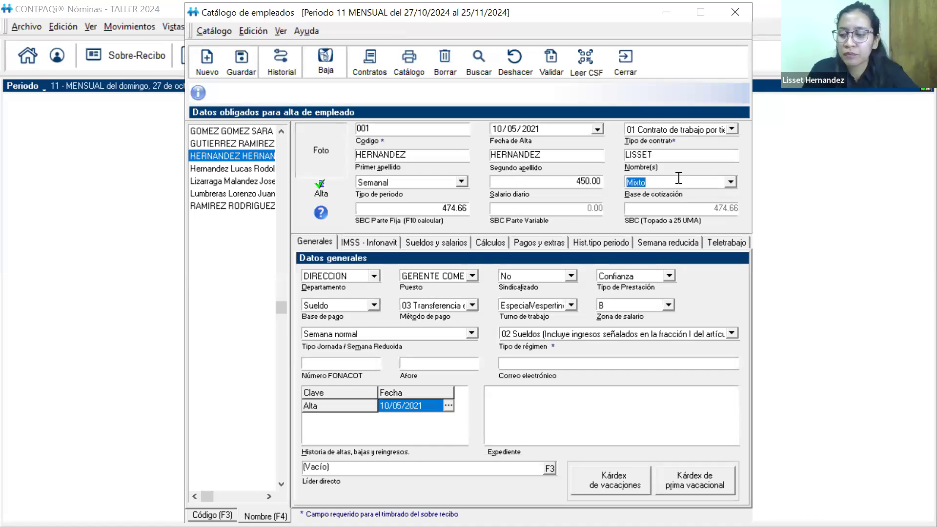
{"action": "left_click", "coordinate": [493, 243]}
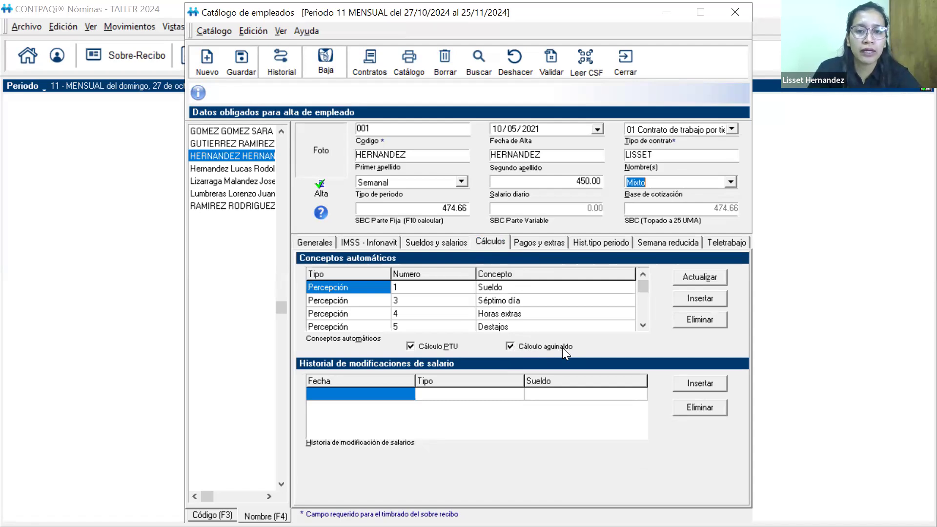
{"action": "left_click", "coordinate": [305, 241]}
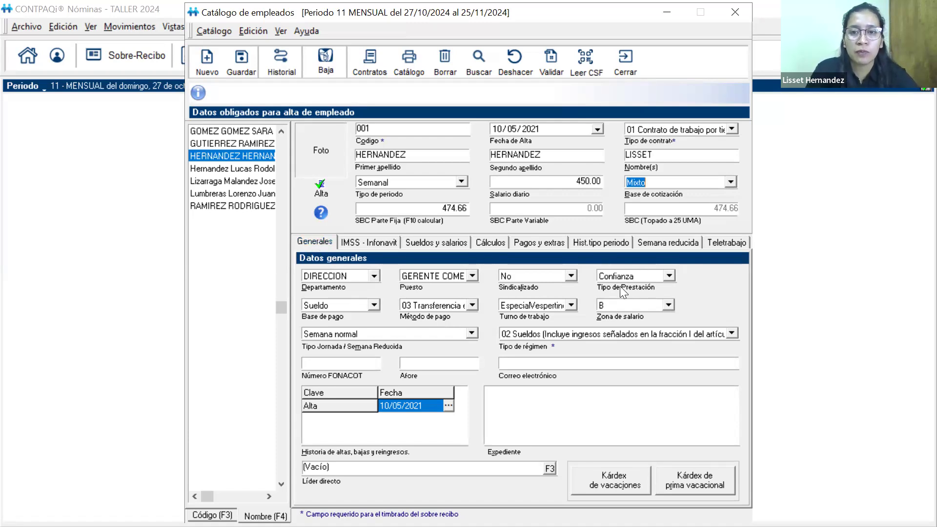
Review the Tipo de Prestación choices, keeping Confianza, inspect the last listed employee's general and IMSS data, and close the catalogue
{"action": "left_click", "coordinate": [668, 276]}
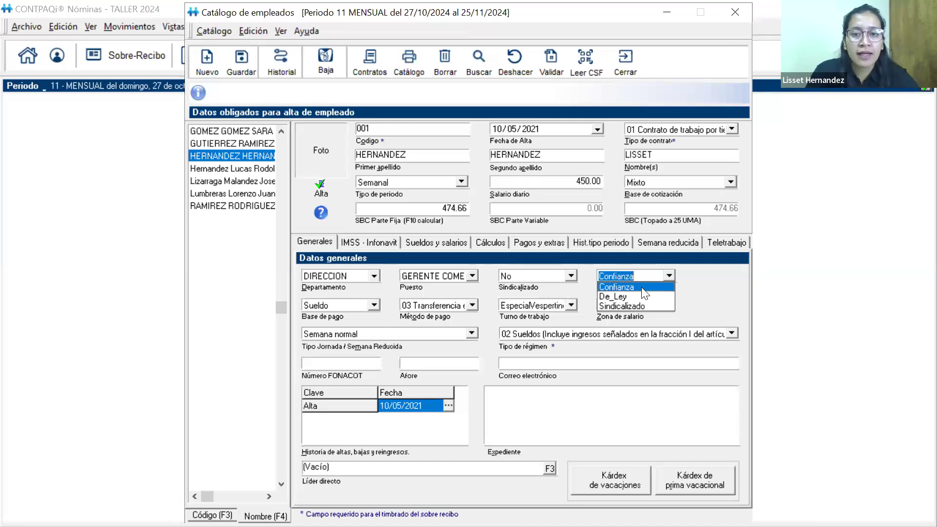
{"action": "left_click", "coordinate": [610, 284]}
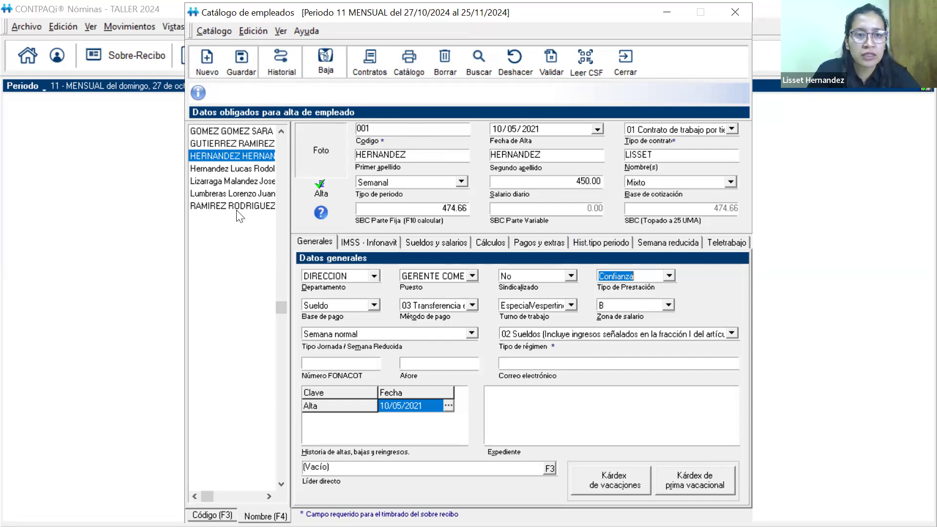
{"action": "left_click", "coordinate": [203, 210]}
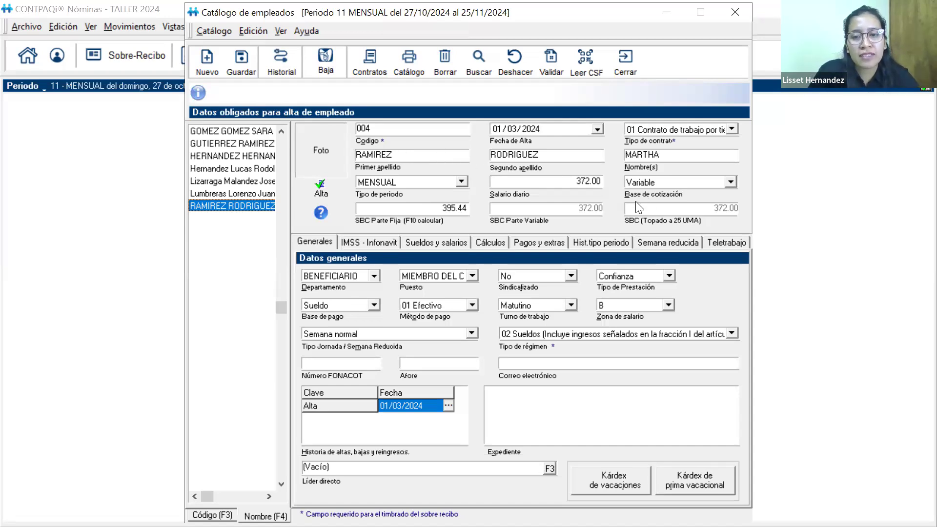
{"action": "left_click", "coordinate": [392, 244]}
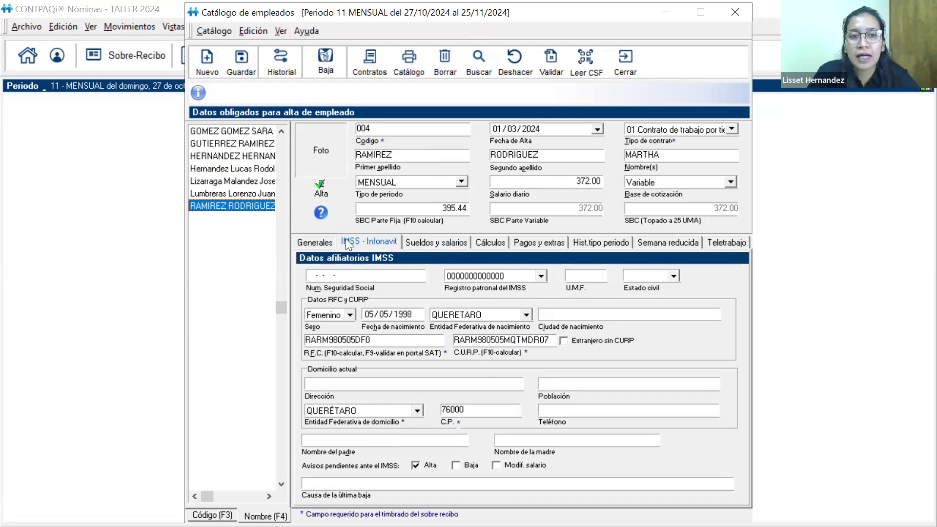
{"action": "left_click", "coordinate": [624, 61]}
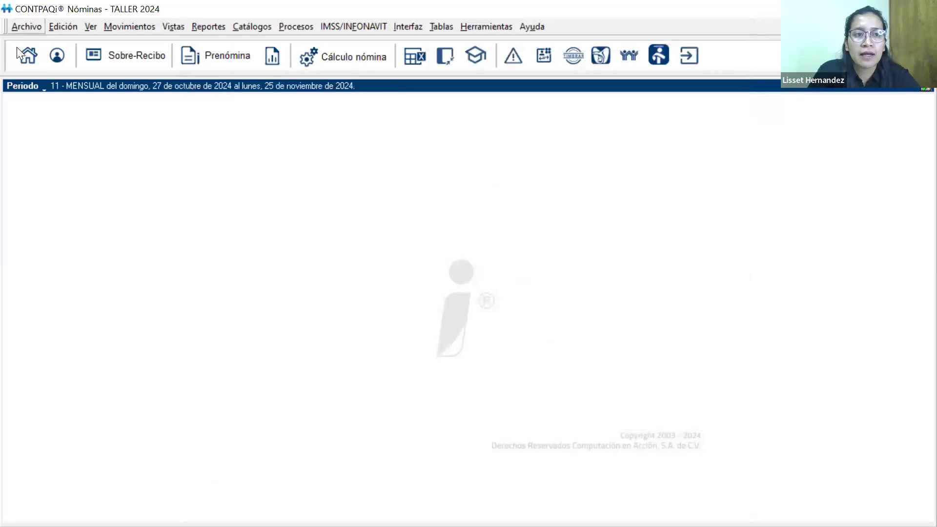
Check the TALLER 2024 company options, keep 24. Aguinaldo as the Concepto de aguinaldo, and close the company catalogue
{"action": "left_click", "coordinate": [26, 24]}
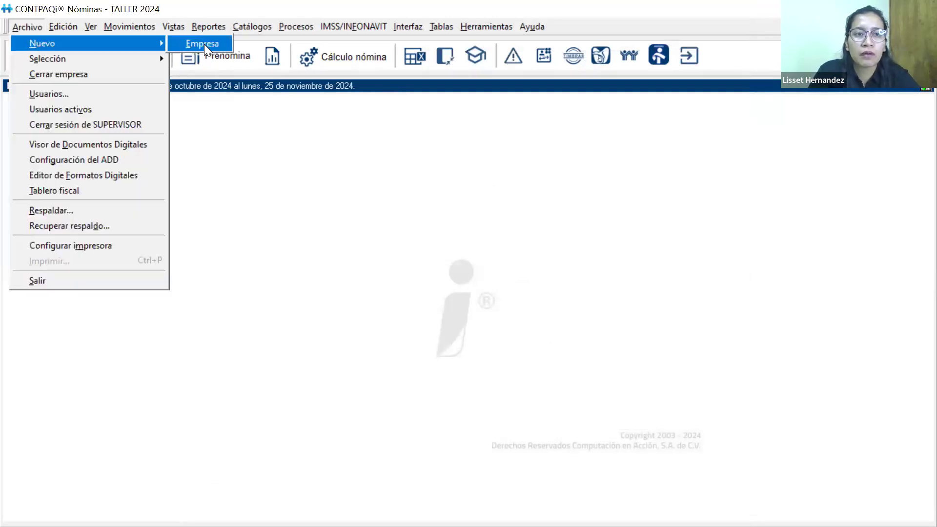
{"action": "left_click", "coordinate": [202, 44]}
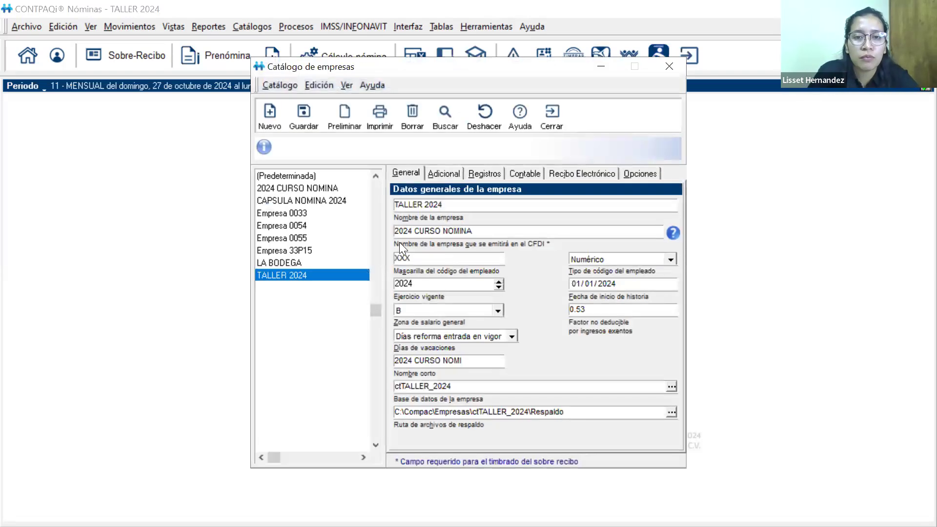
{"action": "left_click", "coordinate": [655, 175]}
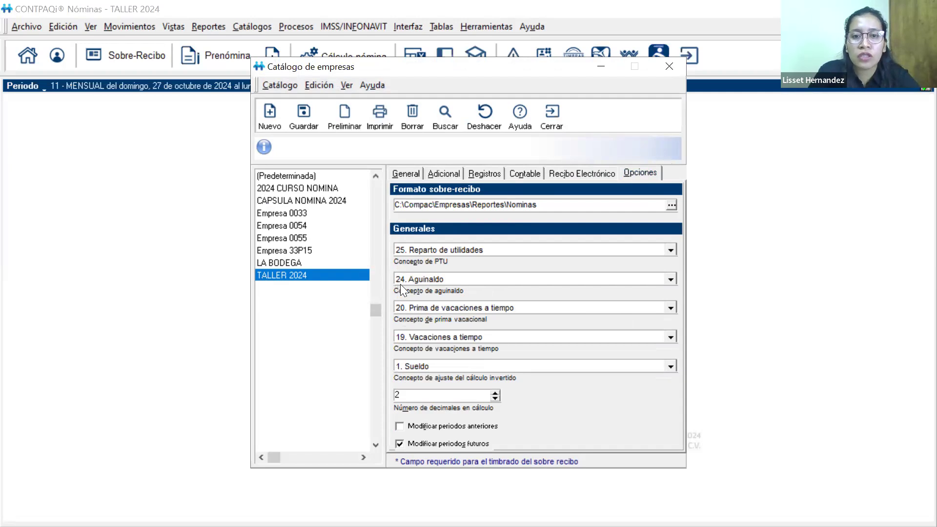
{"action": "left_click", "coordinate": [666, 282]}
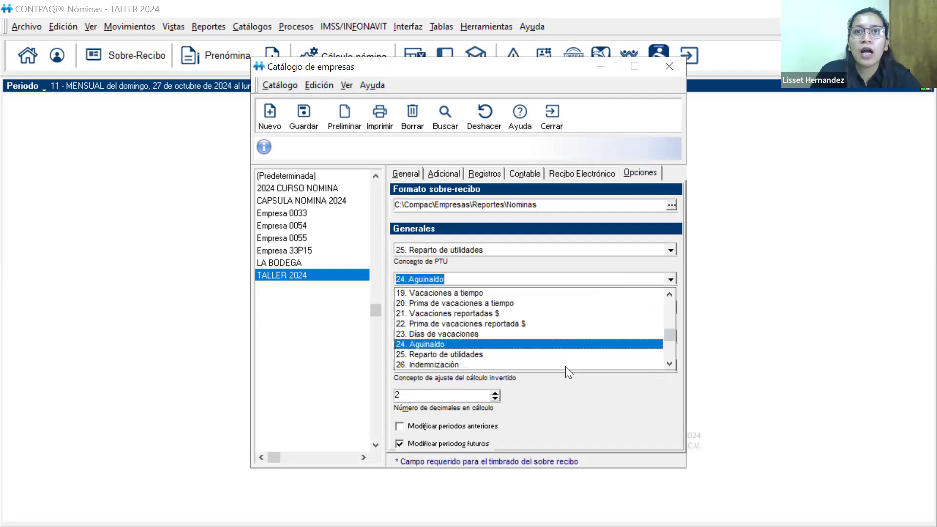
{"action": "left_click", "coordinate": [449, 344]}
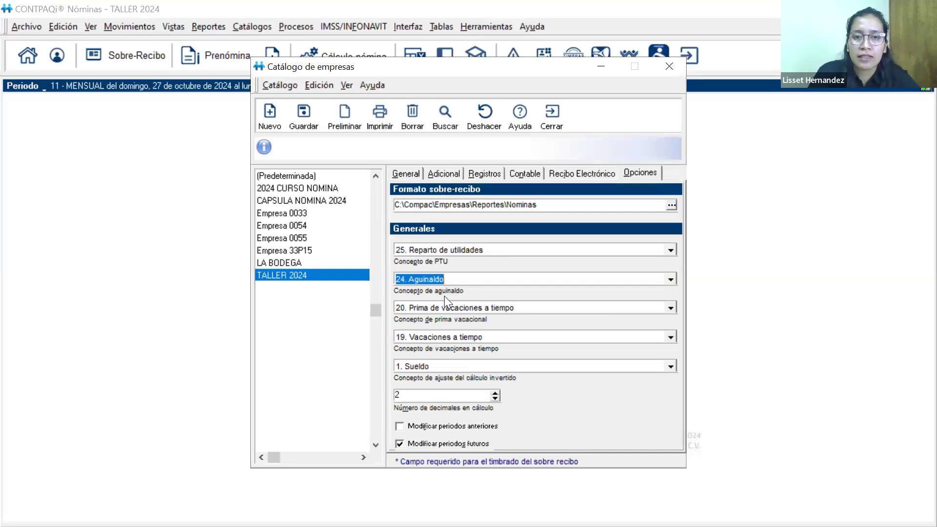
{"action": "left_click", "coordinate": [559, 117]}
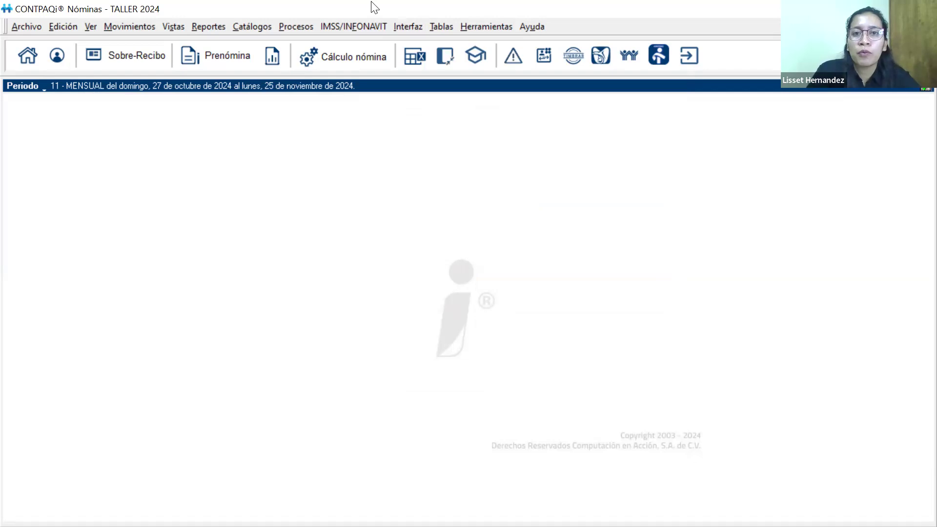
Open the benefits table catalogue and display the Confianza benefit type
{"action": "left_click", "coordinate": [441, 27]}
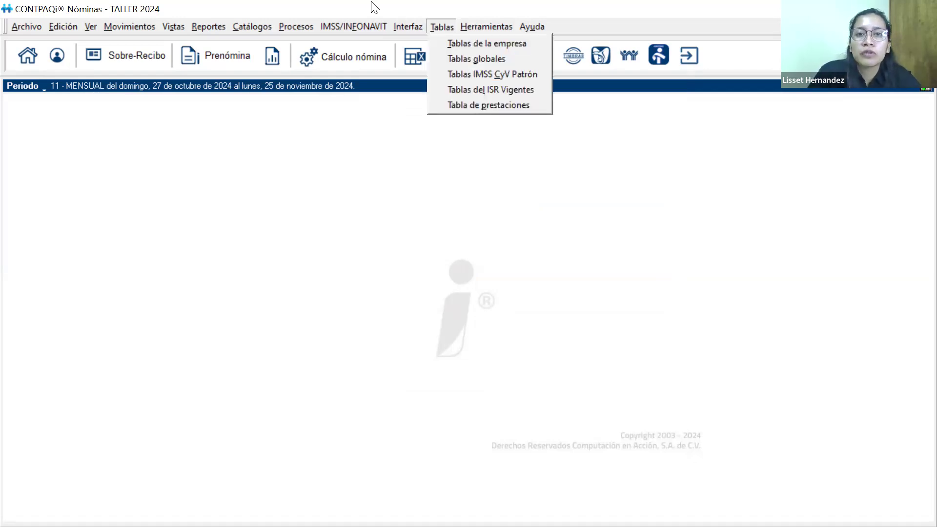
{"action": "left_click", "coordinate": [464, 105]}
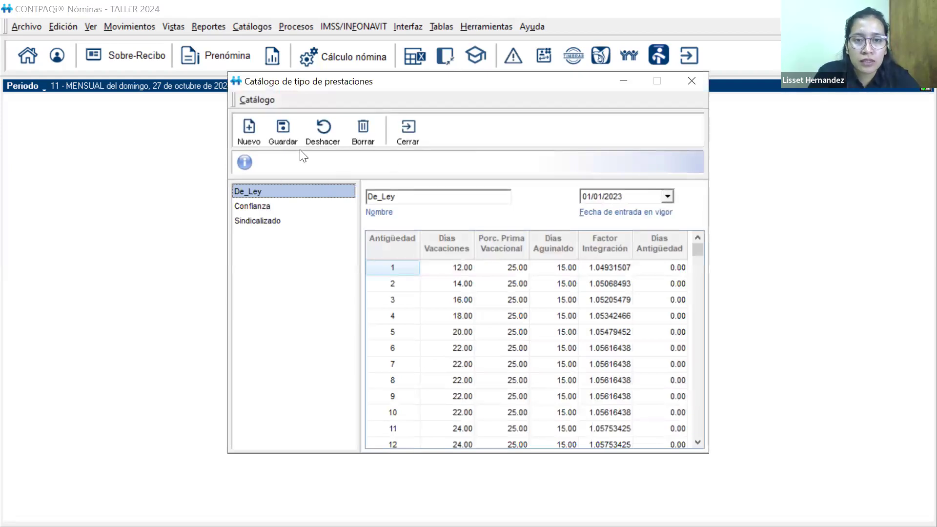
{"action": "left_click", "coordinate": [248, 209]}
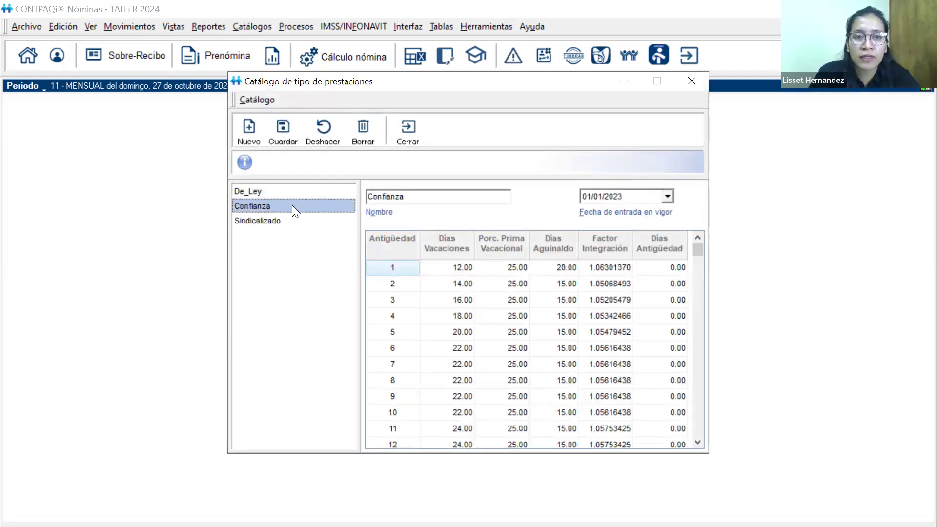
Try 20 Días Aguinaldo for seniority year 2 of the Confianza table, check its integration factor, and discard the change
{"action": "left_click", "coordinate": [559, 269]}
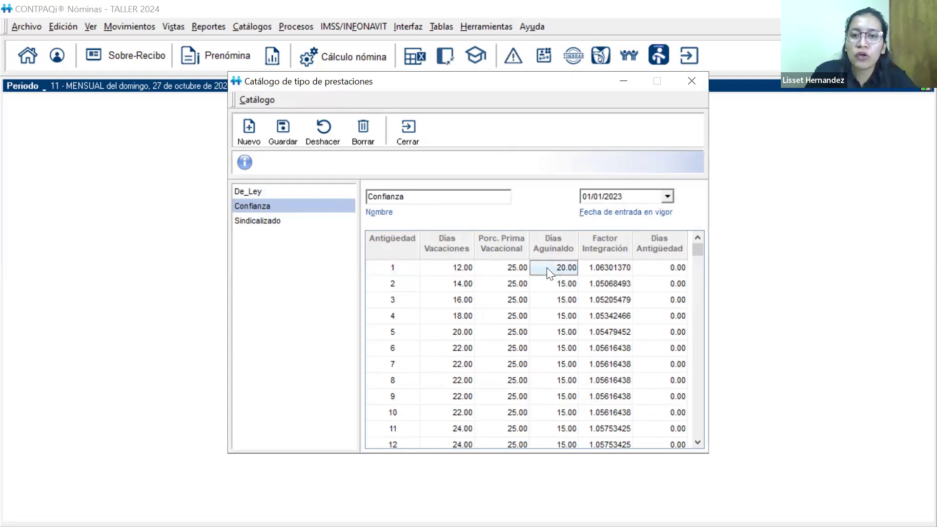
{"action": "left_click", "coordinate": [551, 283]}
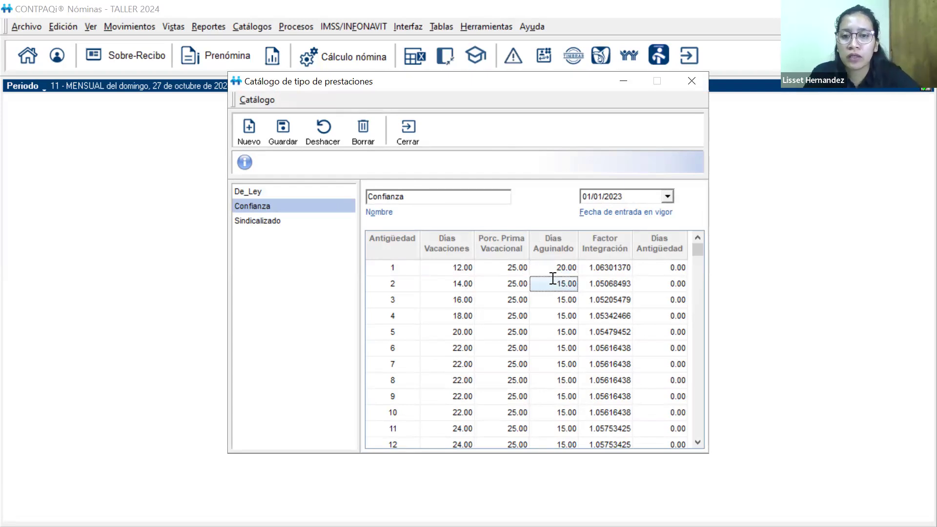
{"action": "type", "text": "20"}
{"action": "key", "text": "Tab"}
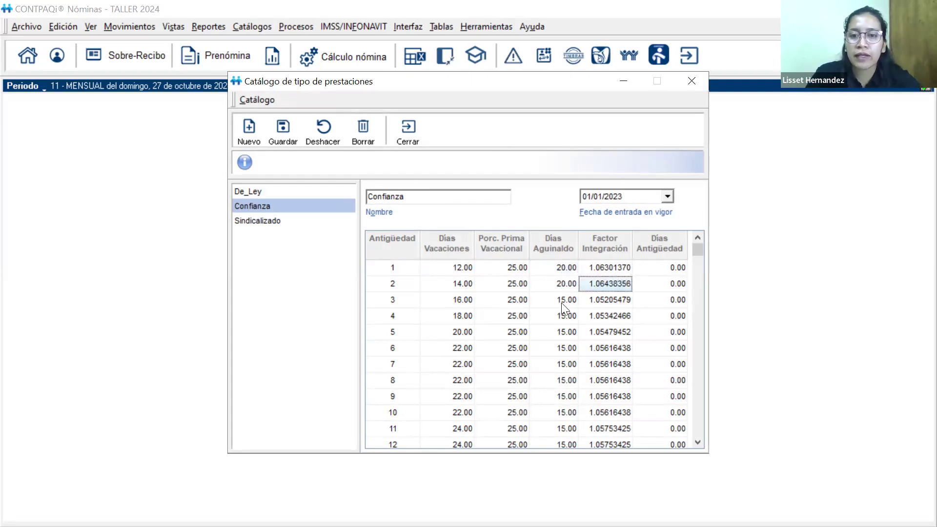
{"action": "left_click", "coordinate": [561, 301]}
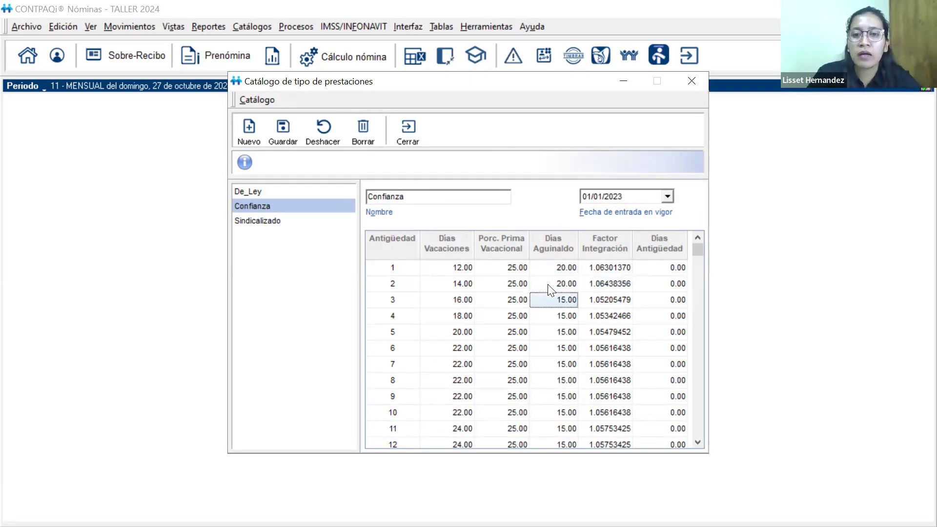
{"action": "left_click", "coordinate": [548, 282]}
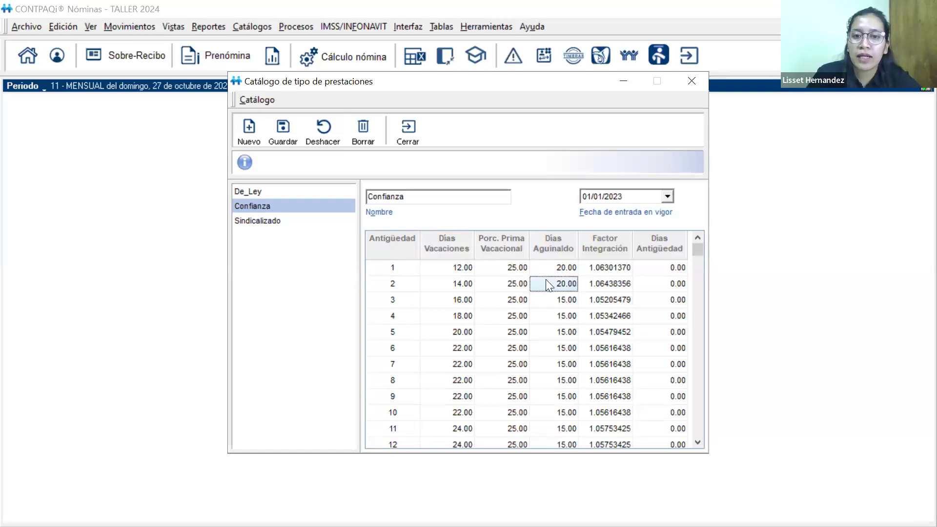
{"action": "left_click", "coordinate": [598, 289]}
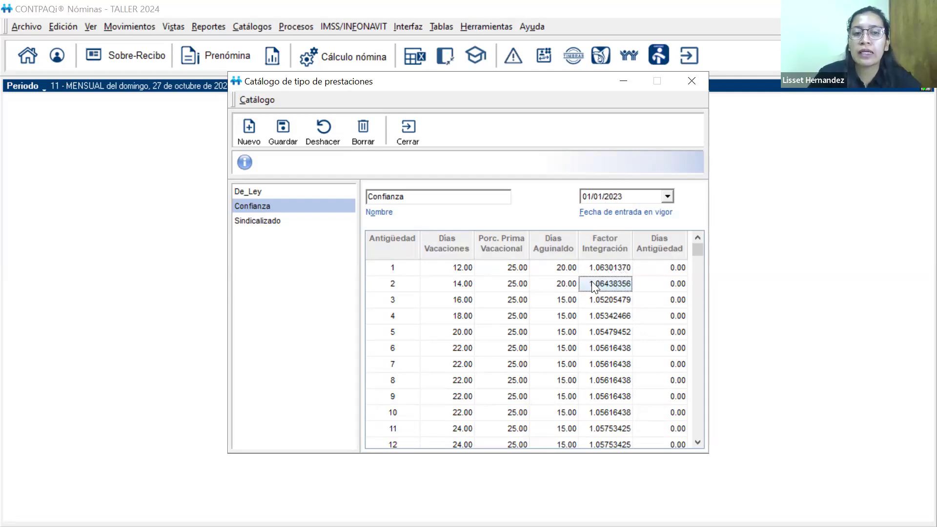
{"action": "left_click", "coordinate": [251, 220]}
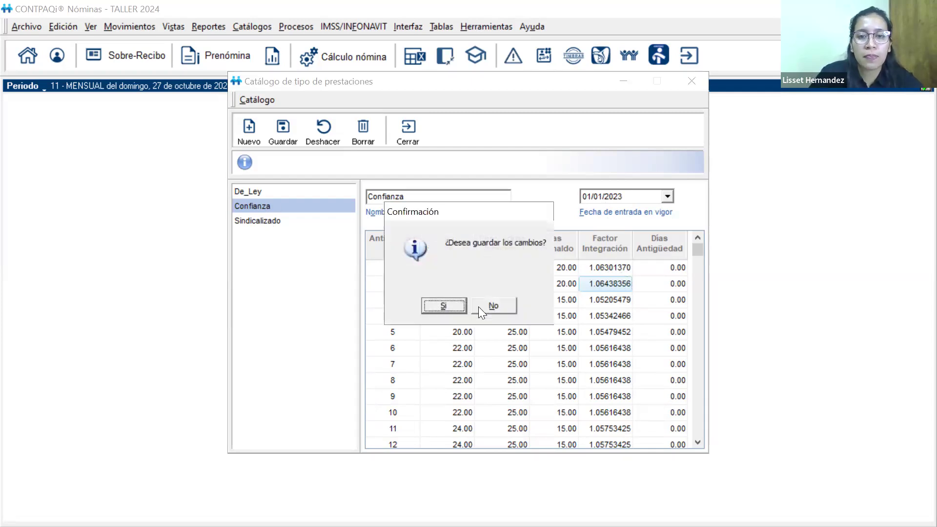
{"action": "left_click", "coordinate": [478, 306]}
Compare the Días Aguinaldo of the De_Ley, Confianza and Sindicalizado benefit types and close the benefits catalogue
{"action": "left_click", "coordinate": [258, 194]}
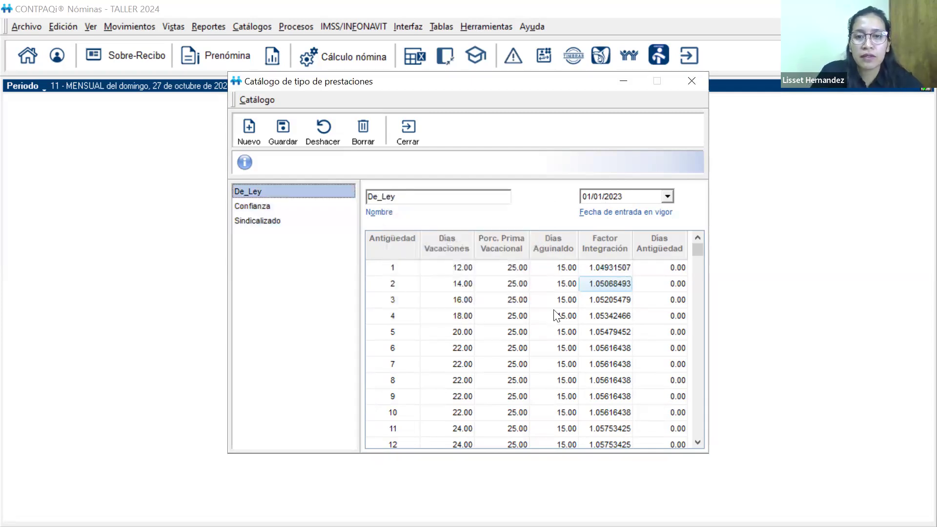
{"action": "left_click", "coordinate": [270, 210]}
{"action": "left_click", "coordinate": [547, 272]}
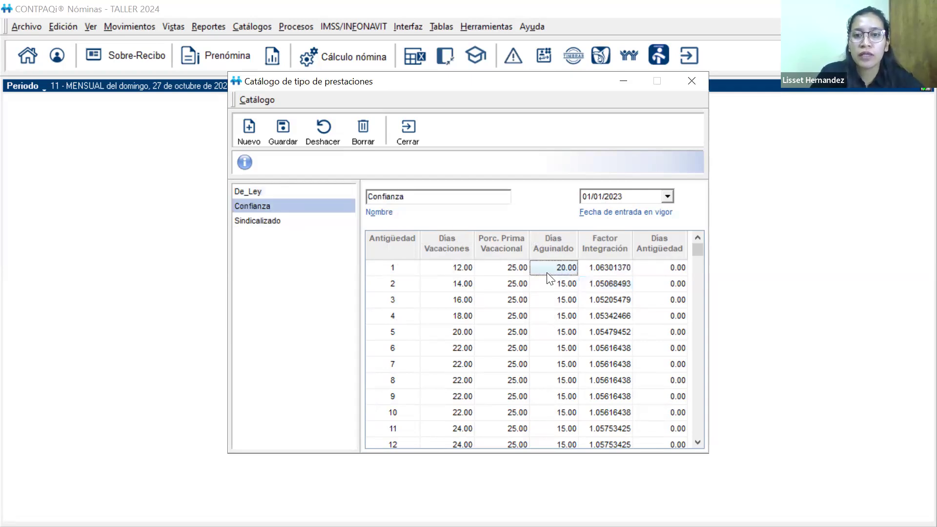
{"action": "left_click", "coordinate": [284, 220]}
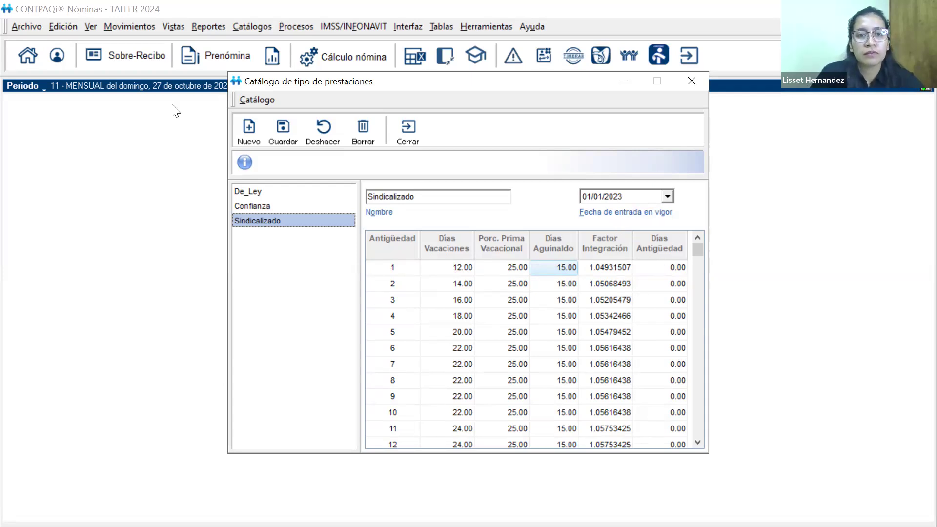
{"action": "left_click", "coordinate": [410, 135]}
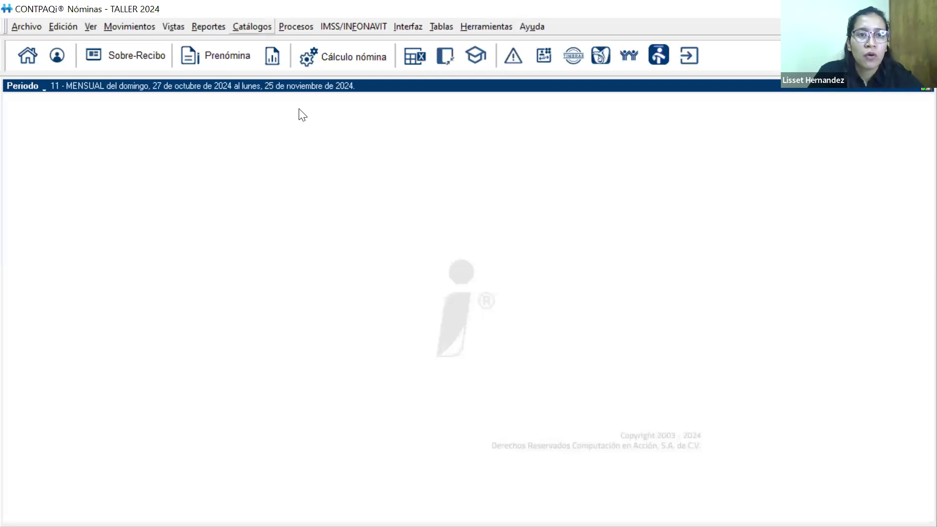
Reopen the employee catalogue, review the first six employees' records for period type, Base de cotización and Tipo de Prestación, and close it
{"action": "left_click", "coordinate": [252, 27]}
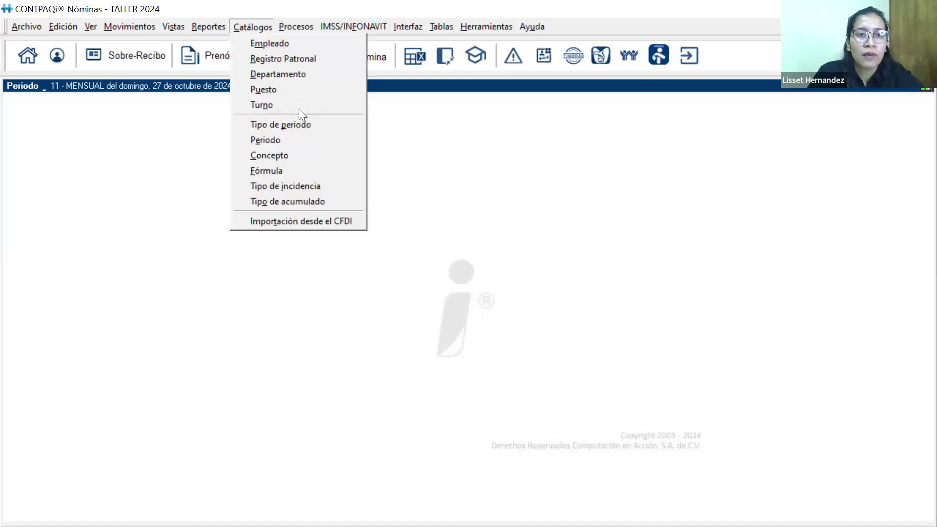
{"action": "left_click", "coordinate": [242, 43]}
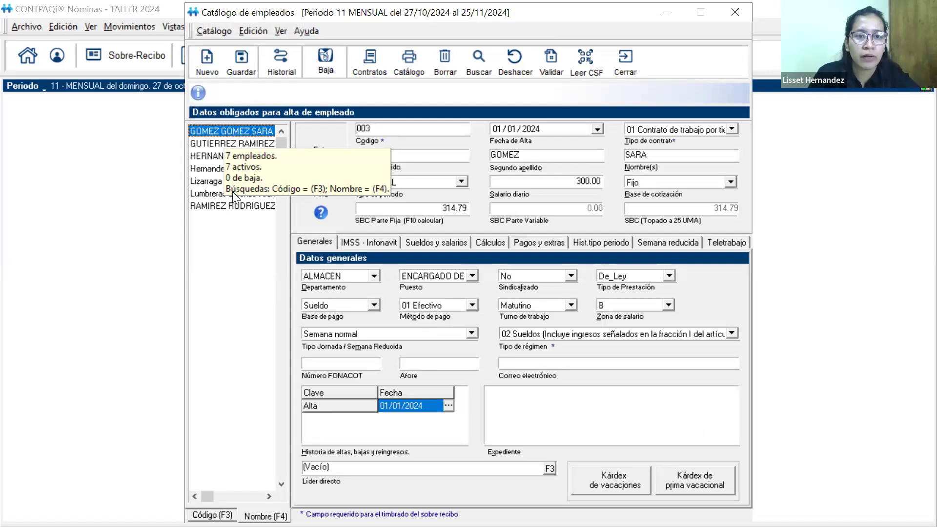
{"action": "left_click", "coordinate": [213, 142]}
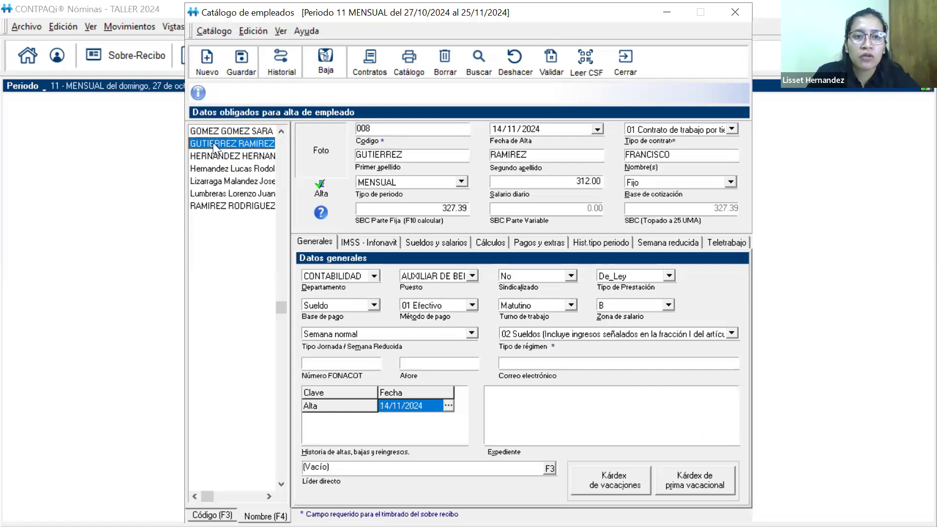
{"action": "left_click", "coordinate": [219, 134]}
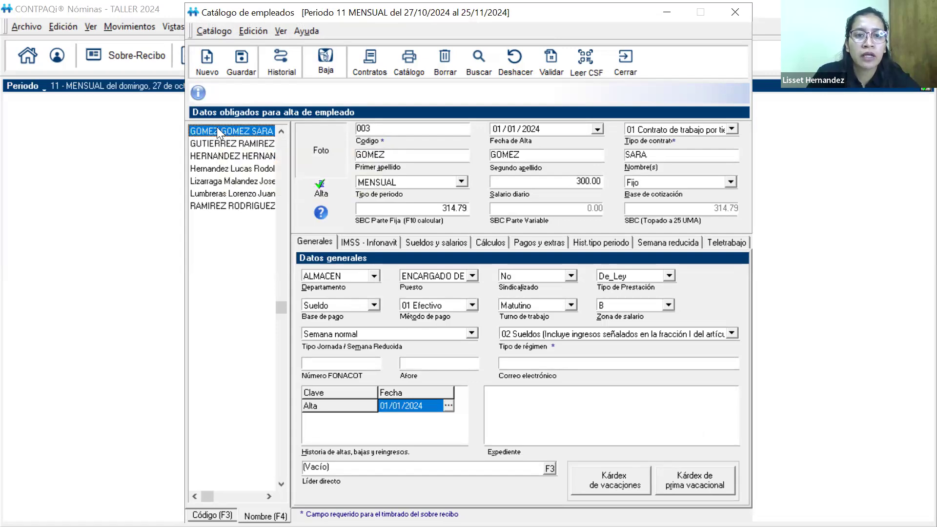
{"action": "left_click", "coordinate": [214, 143]}
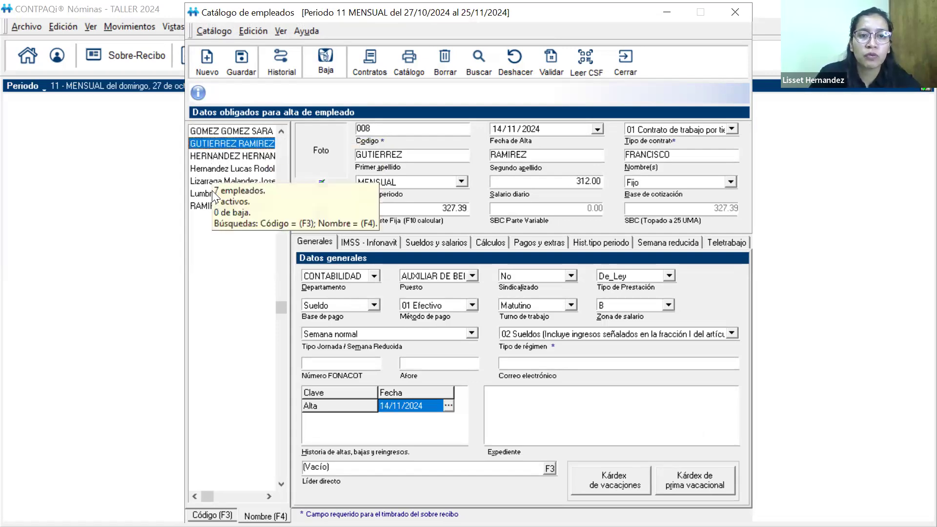
{"action": "left_click", "coordinate": [212, 169]}
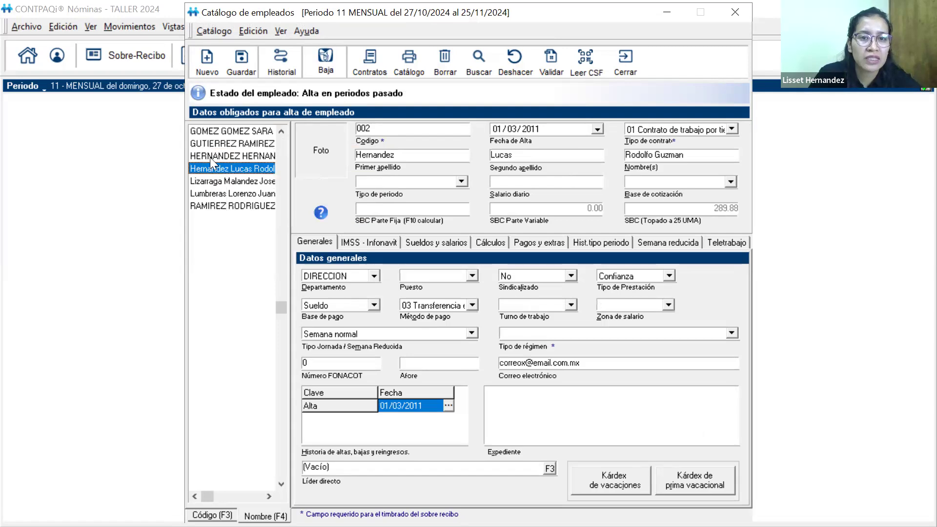
{"action": "left_click", "coordinate": [210, 157]}
{"action": "left_click", "coordinate": [210, 181]}
{"action": "left_click", "coordinate": [208, 193]}
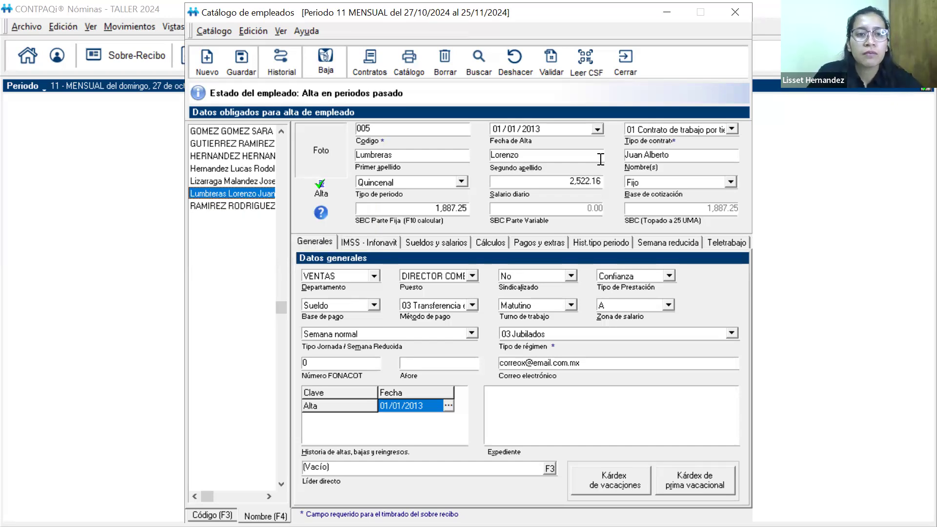
{"action": "left_click", "coordinate": [734, 12]}
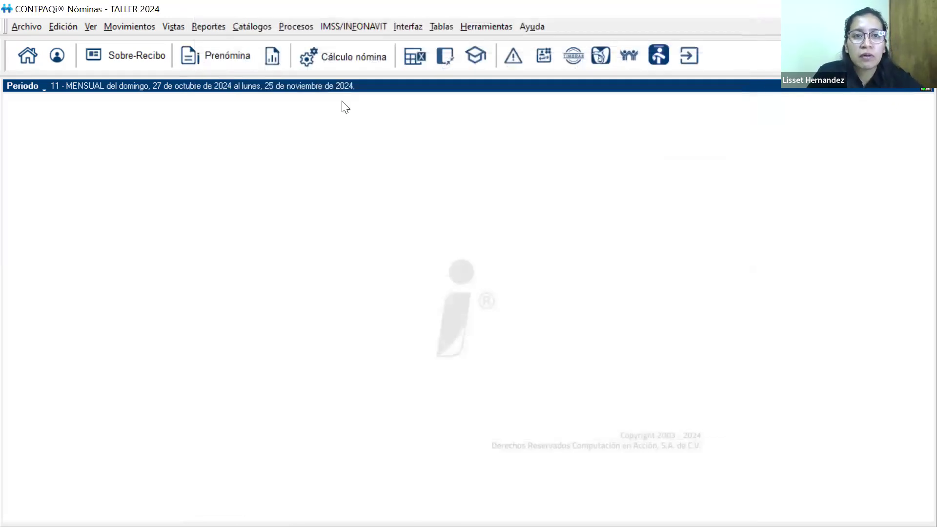
Open the Aguinaldo calculation process with its configuration settings
{"action": "left_click", "coordinate": [293, 27]}
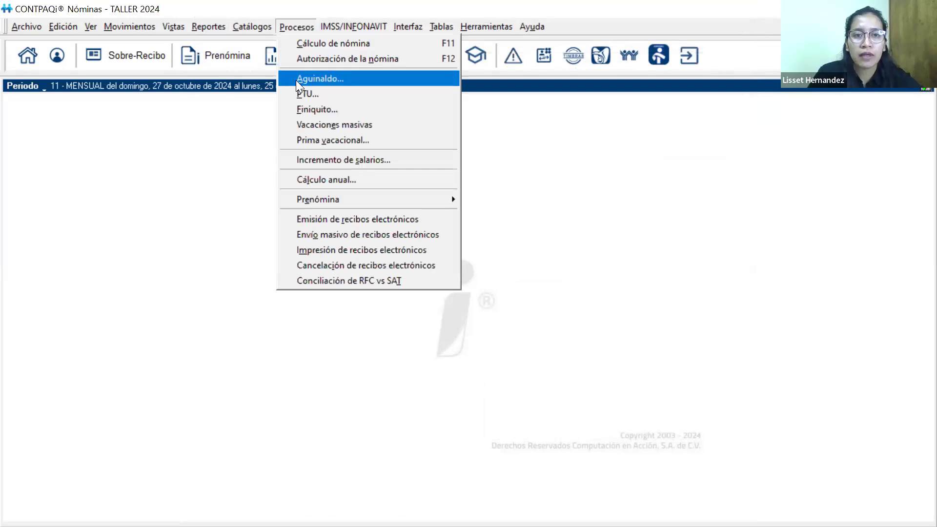
{"action": "left_click", "coordinate": [295, 80]}
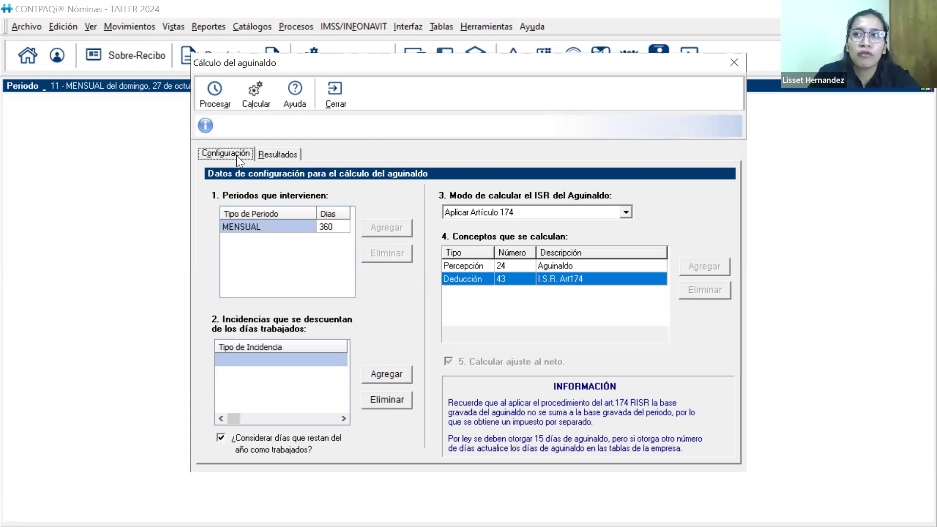
Set the MENSUAL period type to 365 days and add Faltas injustificadas as the incidence deducted from the days worked
{"action": "left_click", "coordinate": [329, 225]}
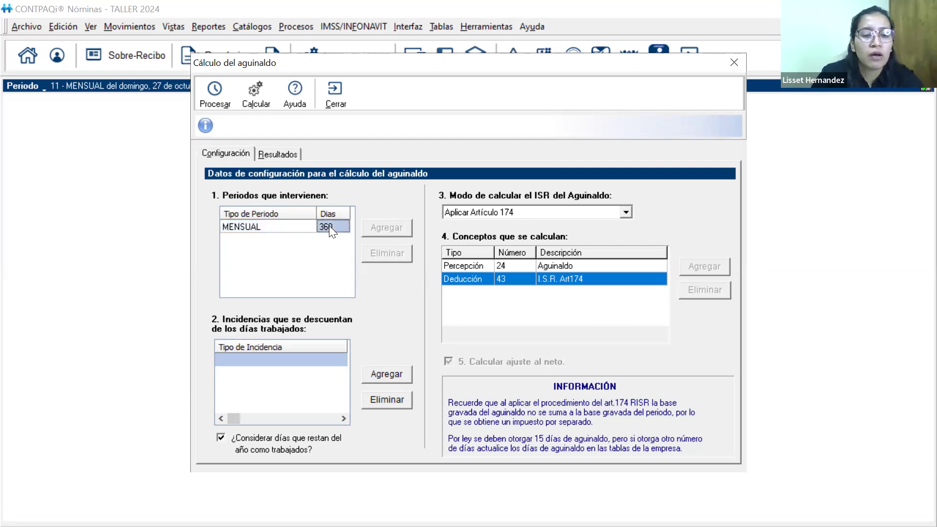
{"action": "type", "text": "365"}
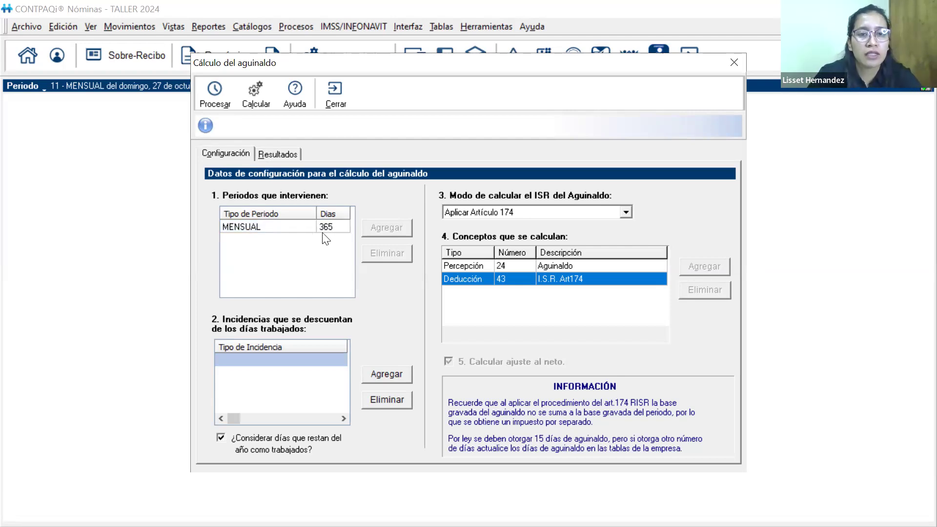
{"action": "left_click", "coordinate": [388, 375]}
{"action": "left_click", "coordinate": [421, 253]}
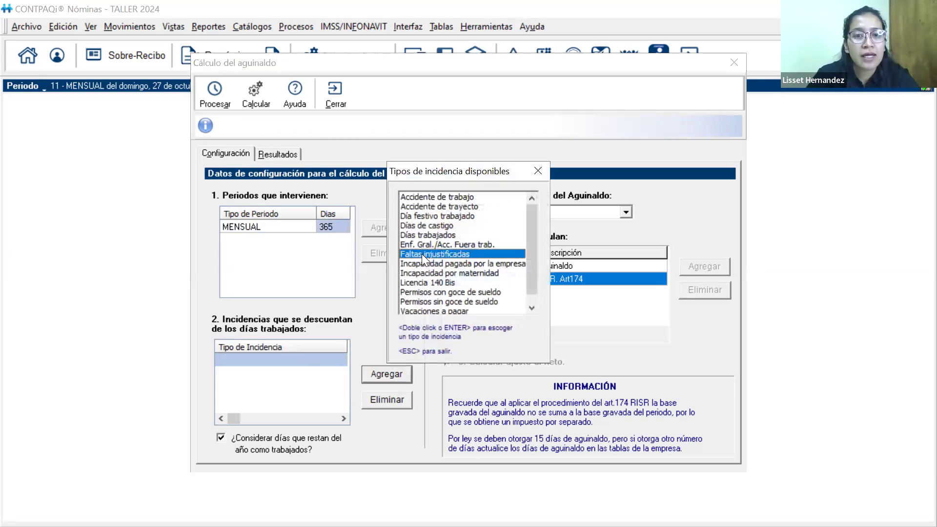
{"action": "double_click", "coordinate": [421, 254]}
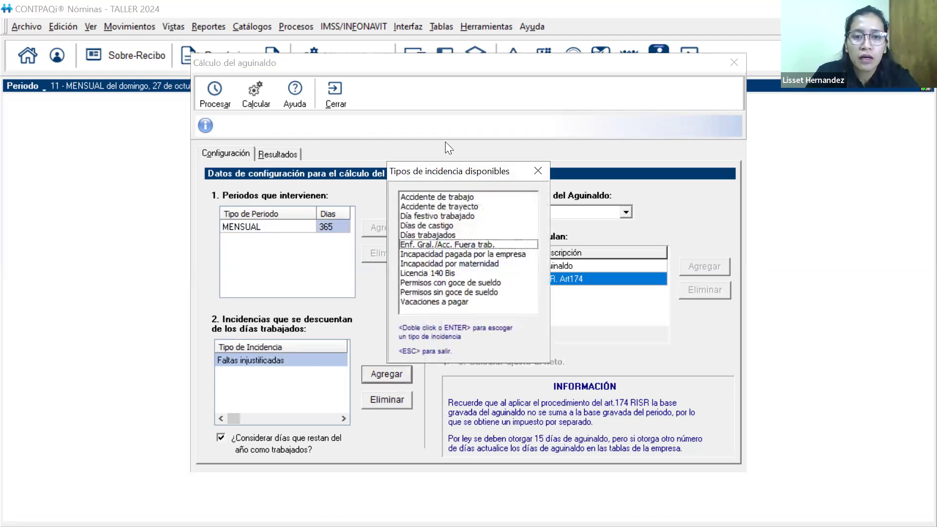
{"action": "left_click", "coordinate": [538, 170]}
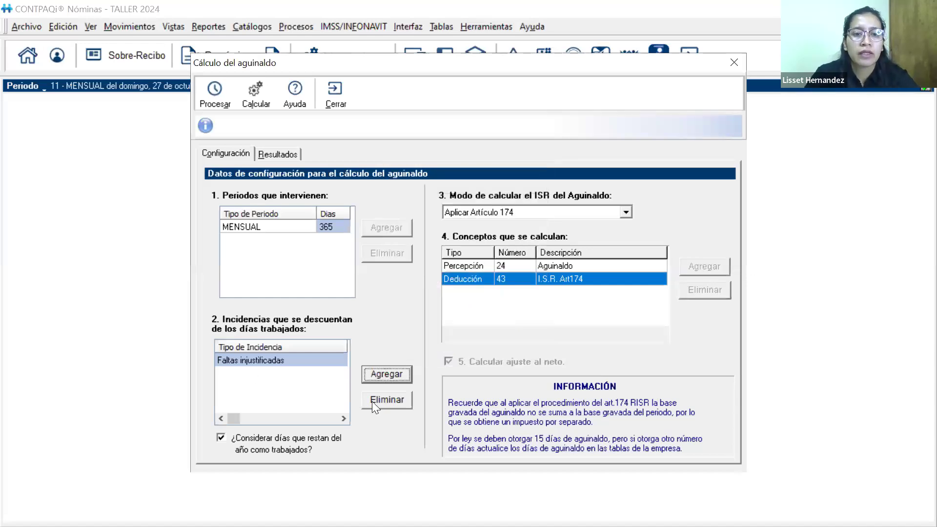
{"action": "left_click", "coordinate": [348, 420]}
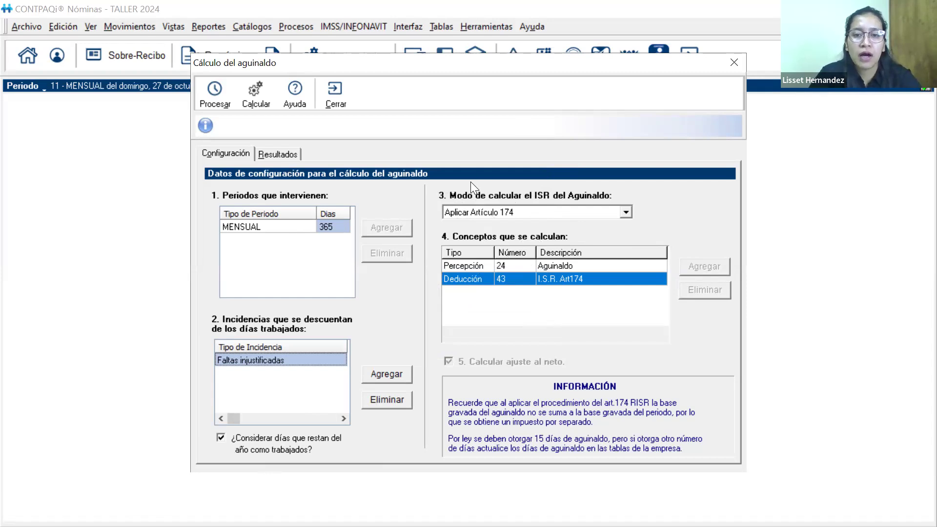
Process each employee's aguinaldo days and review the result columns from Días prestación to Tipo prestación
{"action": "left_click", "coordinate": [217, 98]}
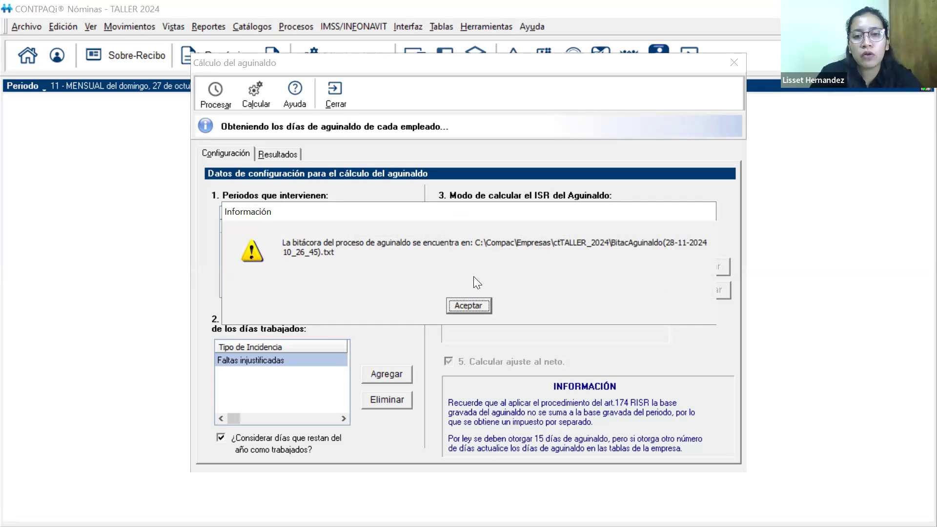
{"action": "left_click", "coordinate": [472, 305]}
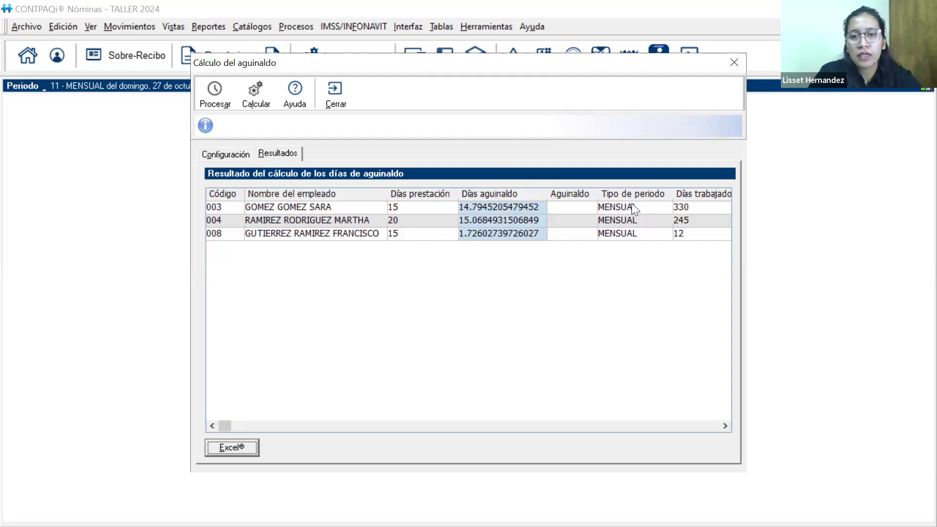
{"action": "left_click", "coordinate": [725, 425]}
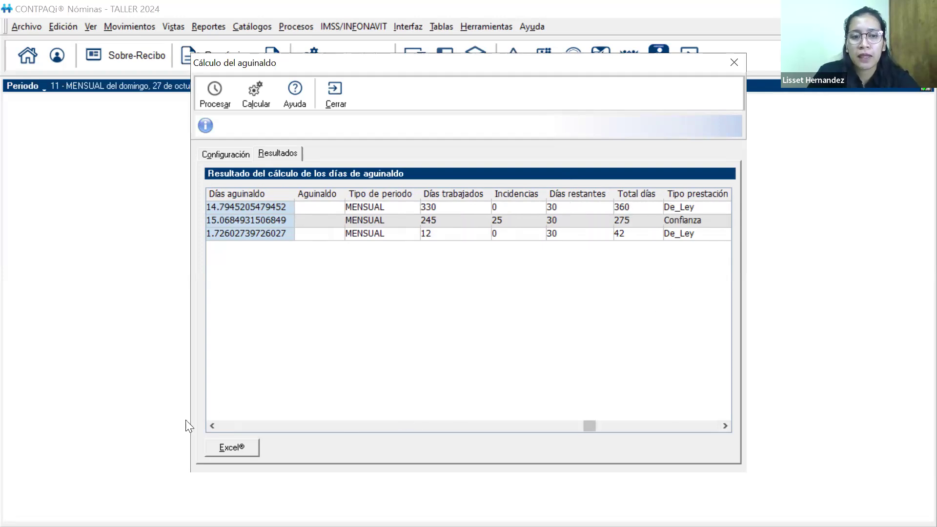
{"action": "left_click", "coordinate": [210, 426]}
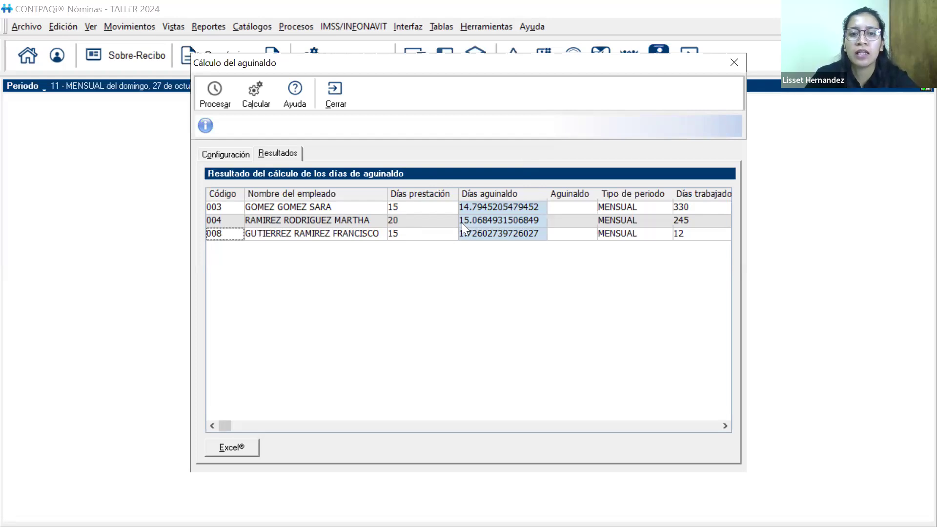
Examine employee 004's result row for days worked, Incidencias, Días restantes, Total días and Tipo prestación
{"action": "left_click", "coordinate": [666, 221]}
{"action": "key", "text": "Right"}
{"action": "key", "text": "Right"}
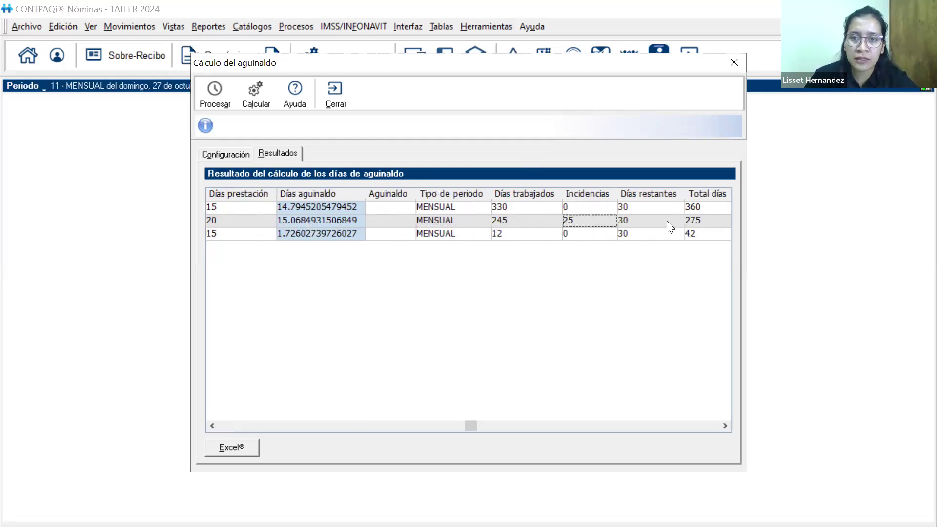
{"action": "key", "text": "Right"}
{"action": "key", "text": "Right"}
{"action": "key", "text": "Right"}
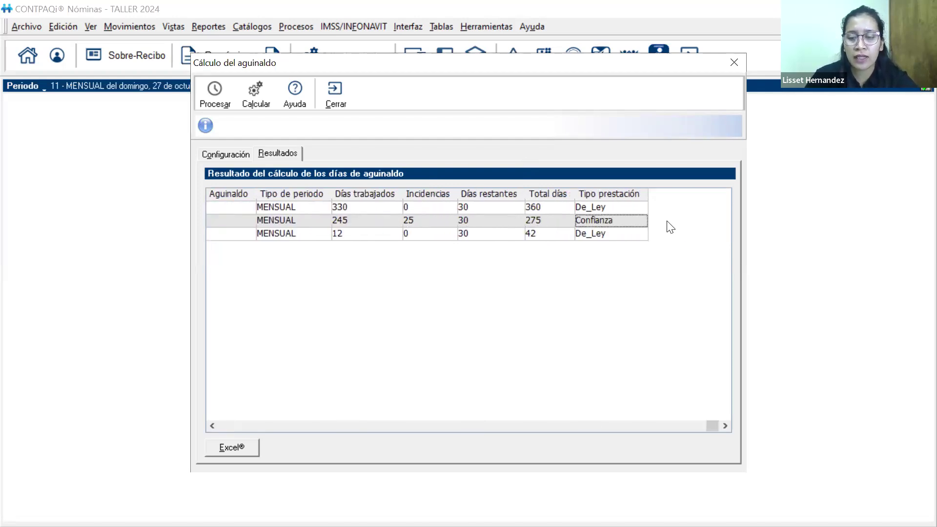
{"action": "key", "text": "Left"}
{"action": "key", "text": "Left"}
{"action": "key", "text": "Left"}
{"action": "key", "text": "Left"}
{"action": "key", "text": "Left"}
{"action": "key", "text": "Left"}
{"action": "key", "text": "Left"}
{"action": "key", "text": "Left"}
{"action": "key", "text": "Left"}
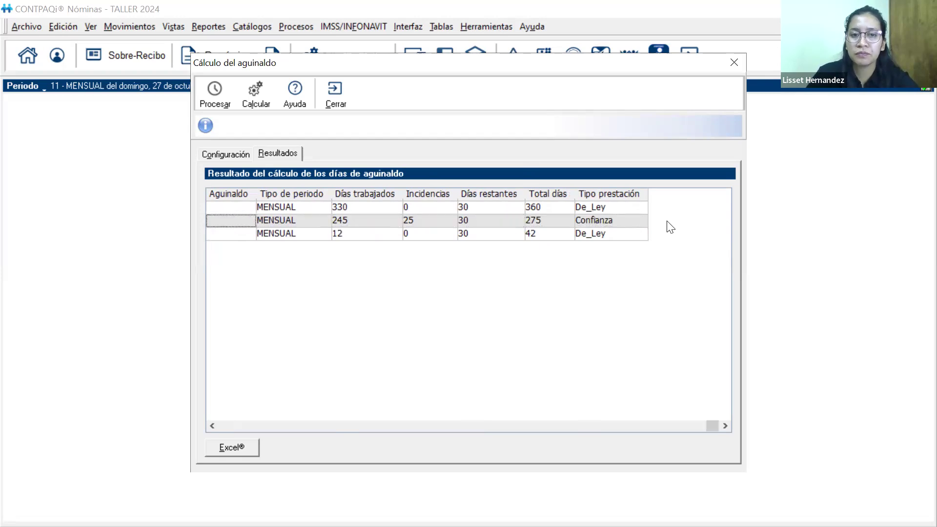
{"action": "key", "text": "Left"}
{"action": "key", "text": "Down"}
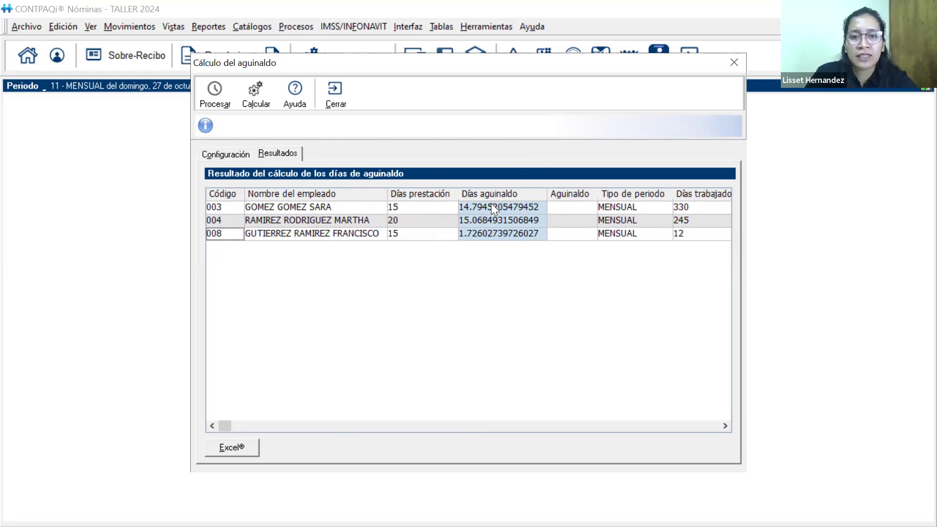
Examine employee 008's result row, comparing days worked, Incidencias, Días restantes and Total días with the aguinaldo days
{"action": "left_click", "coordinate": [560, 235]}
{"action": "key", "text": "Right"}
{"action": "key", "text": "Right"}
{"action": "key", "text": "Right"}
{"action": "key", "text": "Left"}
{"action": "key", "text": "Left"}
{"action": "key", "text": "Left"}
{"action": "key", "text": "Left"}
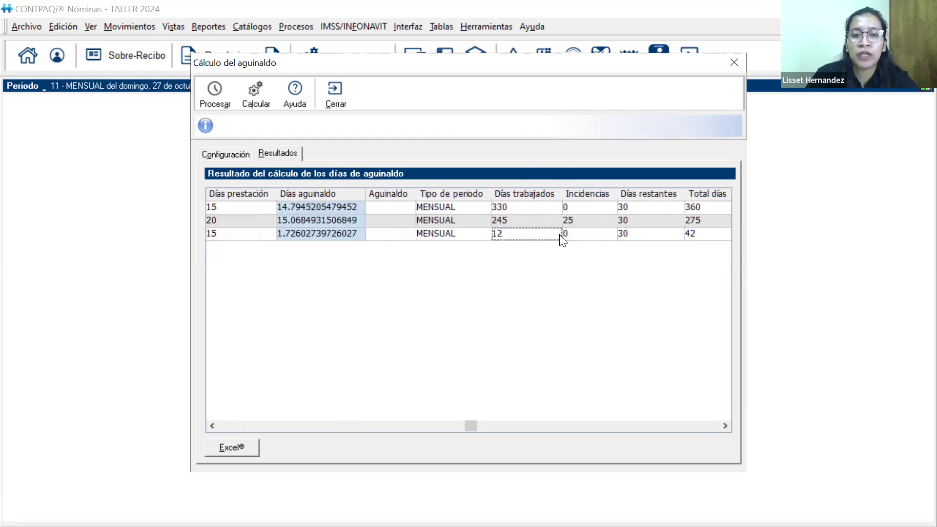
{"action": "key", "text": "Right"}
{"action": "key", "text": "Right"}
{"action": "key", "text": "Right"}
{"action": "key", "text": "Right"}
{"action": "key", "text": "Right"}
{"action": "key", "text": "Right"}
{"action": "key", "text": "Right"}
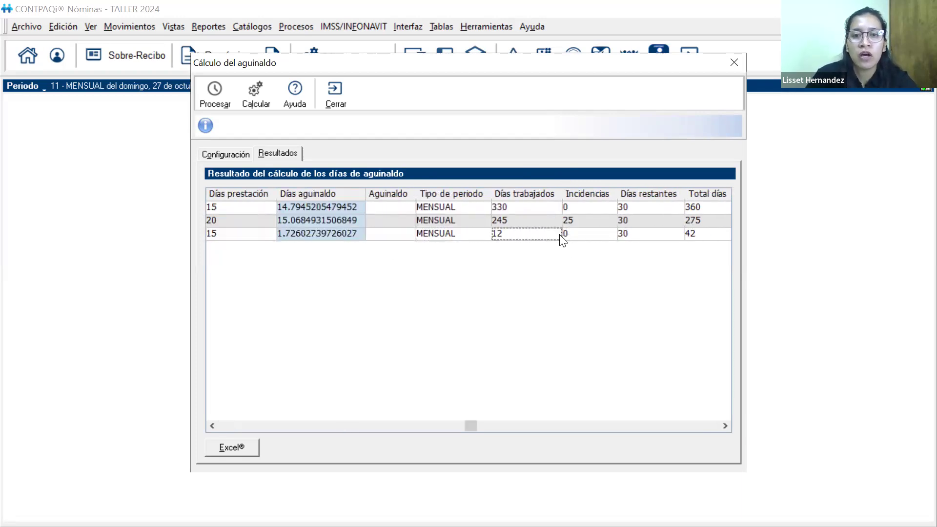
{"action": "key", "text": "Left"}
{"action": "key", "text": "Left"}
{"action": "key", "text": "Left"}
{"action": "key", "text": "Left"}
{"action": "key", "text": "Left"}
{"action": "key", "text": "Left"}
{"action": "key", "text": "Left"}
{"action": "key", "text": "Left"}
{"action": "key", "text": "Left"}
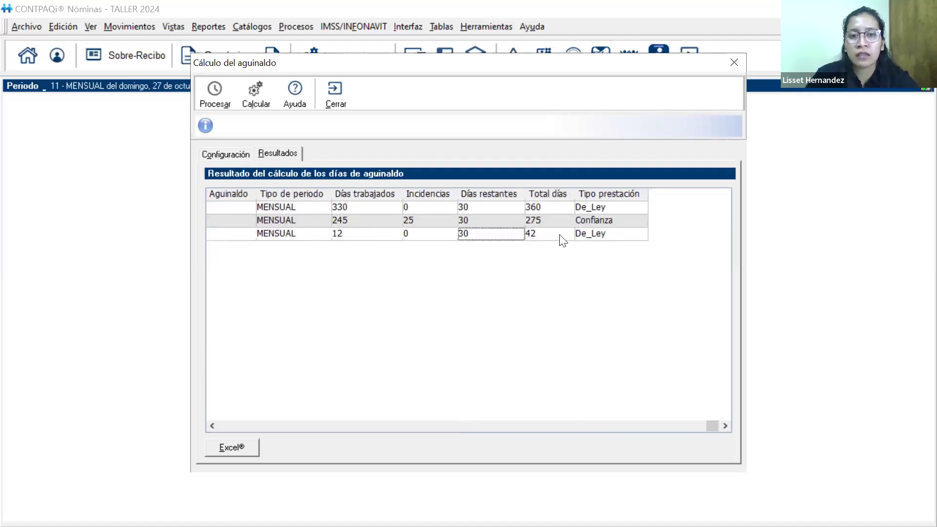
{"action": "key", "text": "Left"}
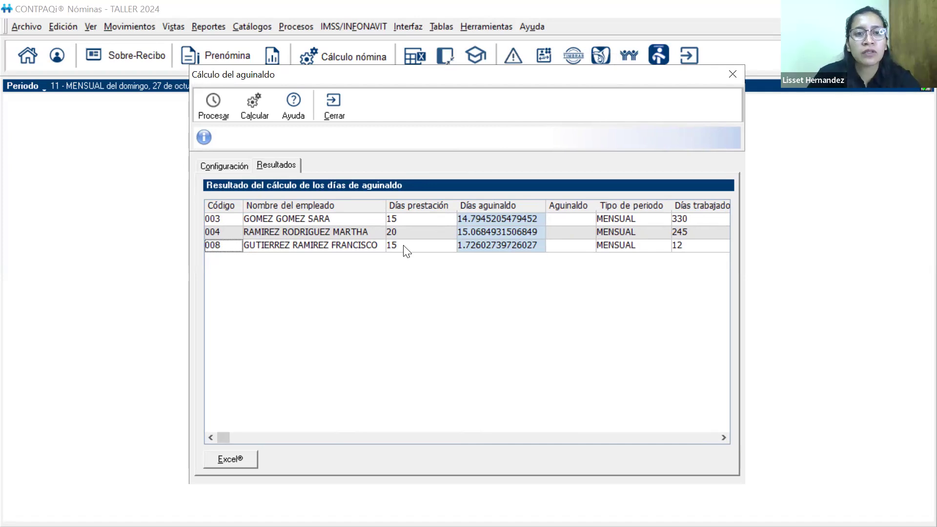
{"action": "key", "text": "Right"}
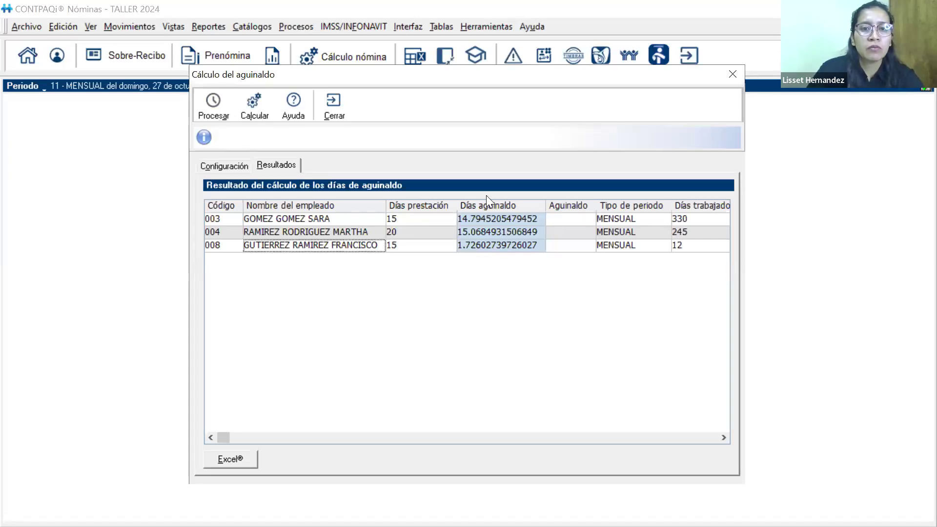
Calculate the aguinaldo amounts for Todos los empleados del Periodo
{"action": "left_click", "coordinate": [254, 108]}
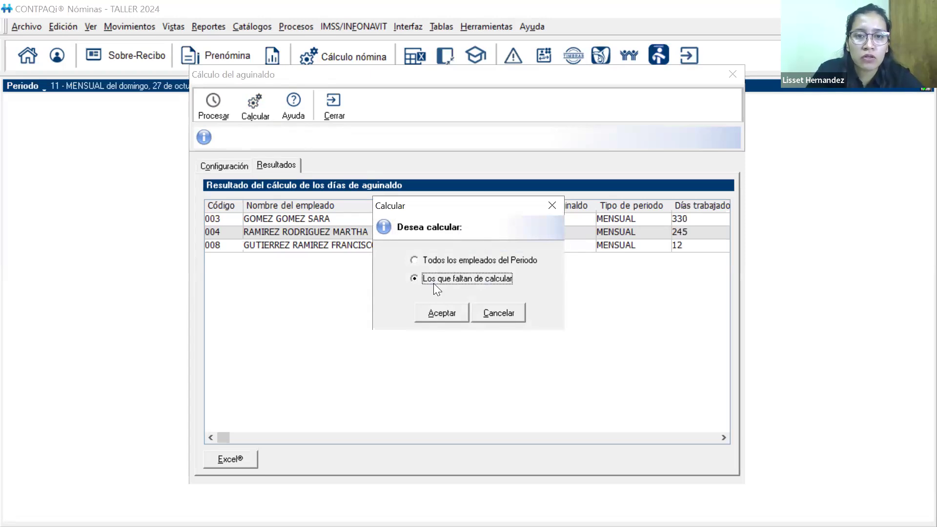
{"action": "left_click", "coordinate": [415, 262]}
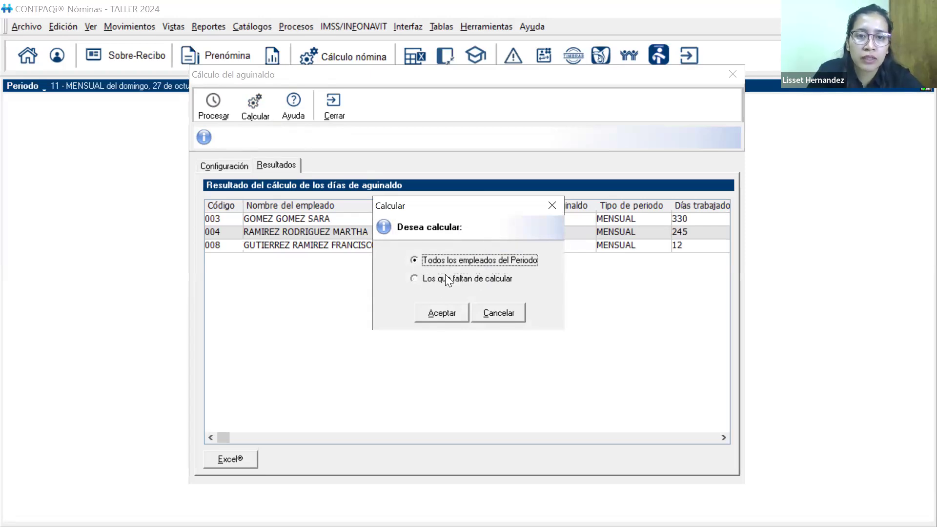
{"action": "left_click", "coordinate": [430, 313]}
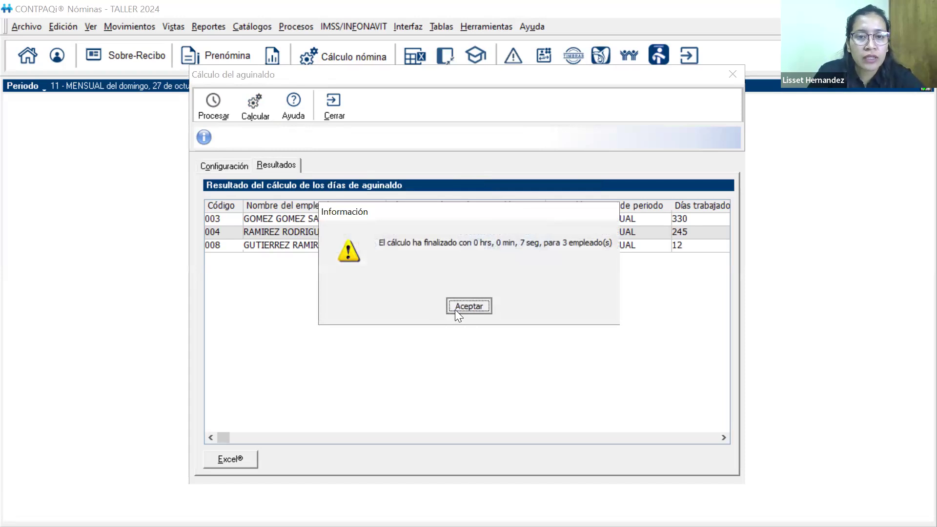
{"action": "left_click", "coordinate": [454, 309]}
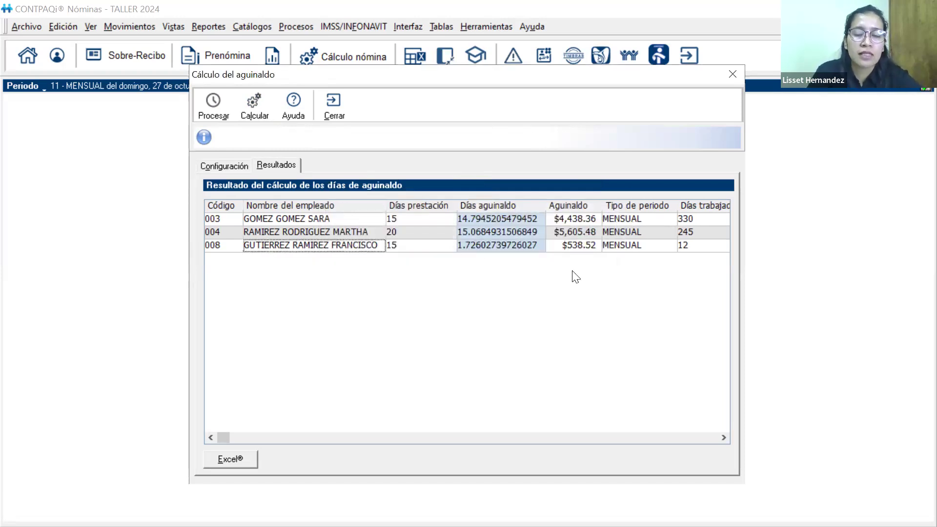
Review the Aguinaldo amount of each of the three employees and close the aguinaldo calculation
{"action": "left_click", "coordinate": [567, 208]}
{"action": "left_click", "coordinate": [566, 219]}
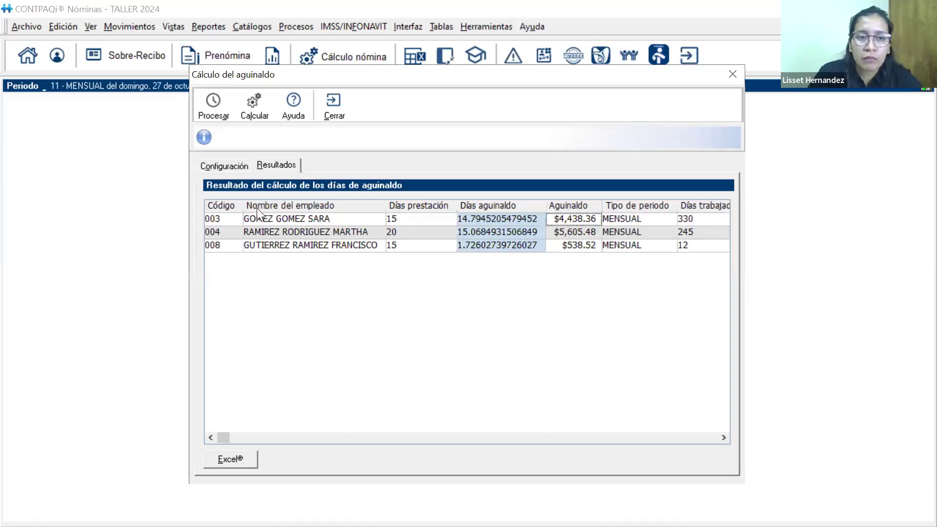
{"action": "left_click", "coordinate": [584, 232]}
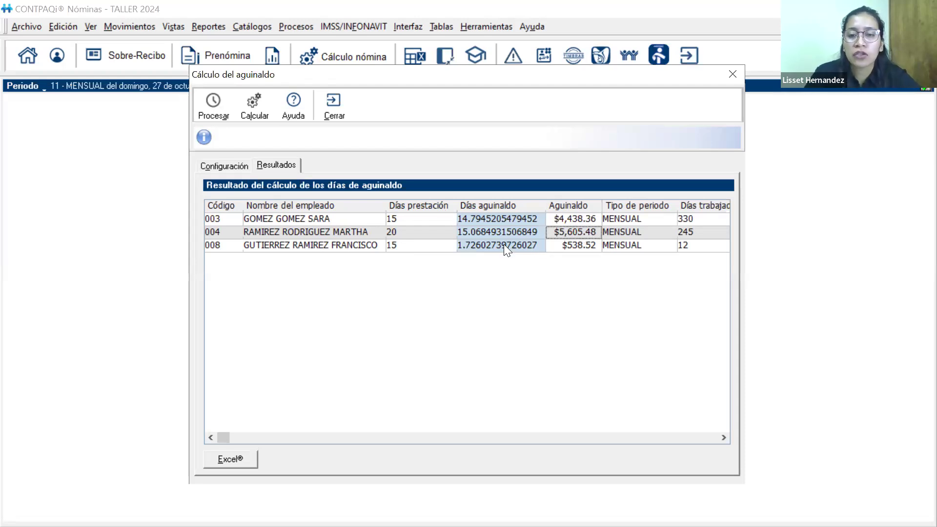
{"action": "left_click", "coordinate": [576, 245]}
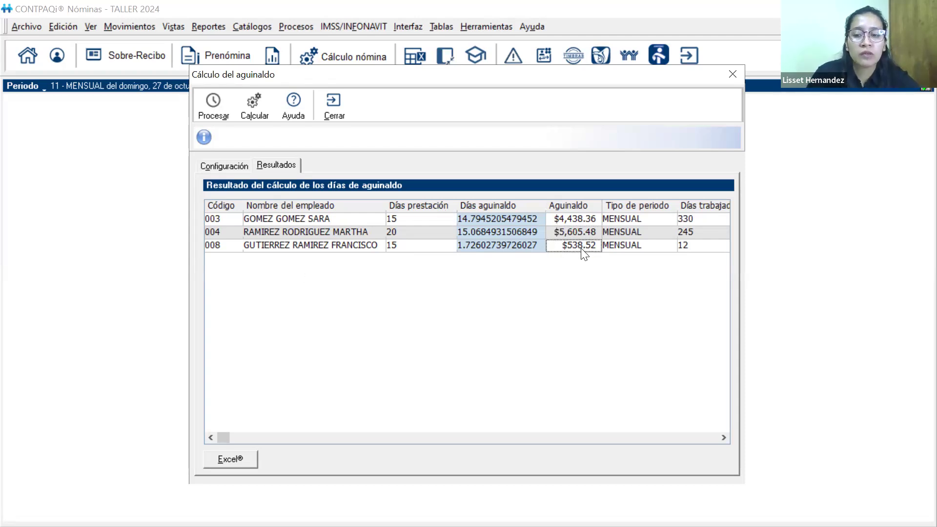
{"action": "key", "text": "Right"}
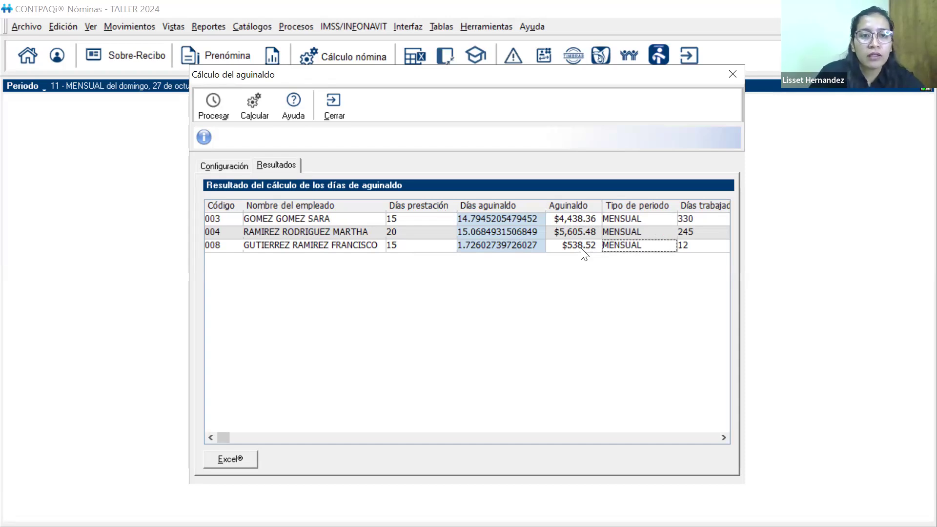
{"action": "left_click", "coordinate": [331, 110]}
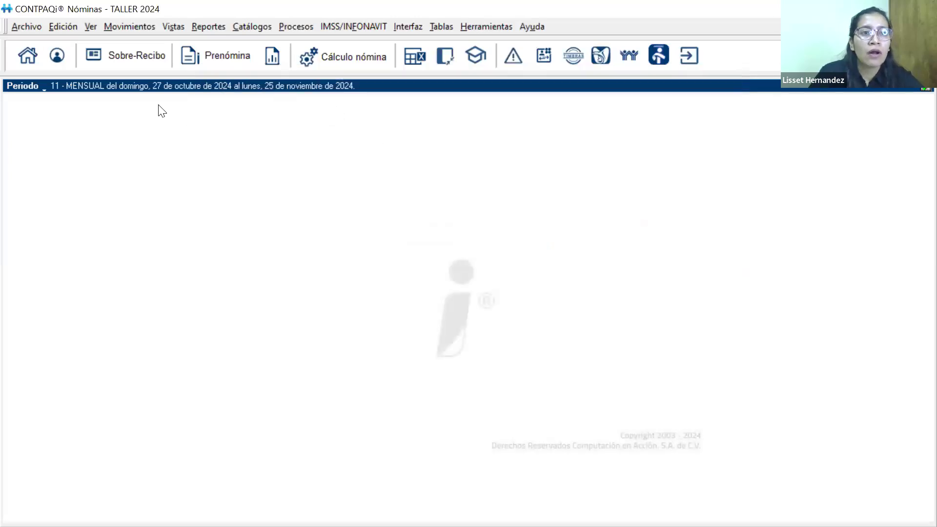
Check the Aguinaldo and I.S.R. Art174 concepts in the Sobre-recibo of employees 003, 004 and 008, and close it
{"action": "left_click", "coordinate": [119, 67]}
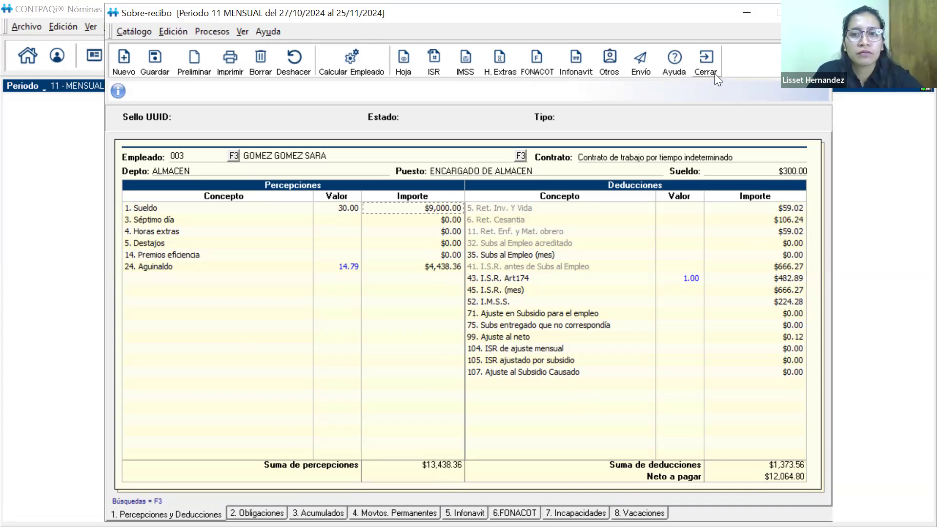
{"action": "left_click", "coordinate": [234, 155]}
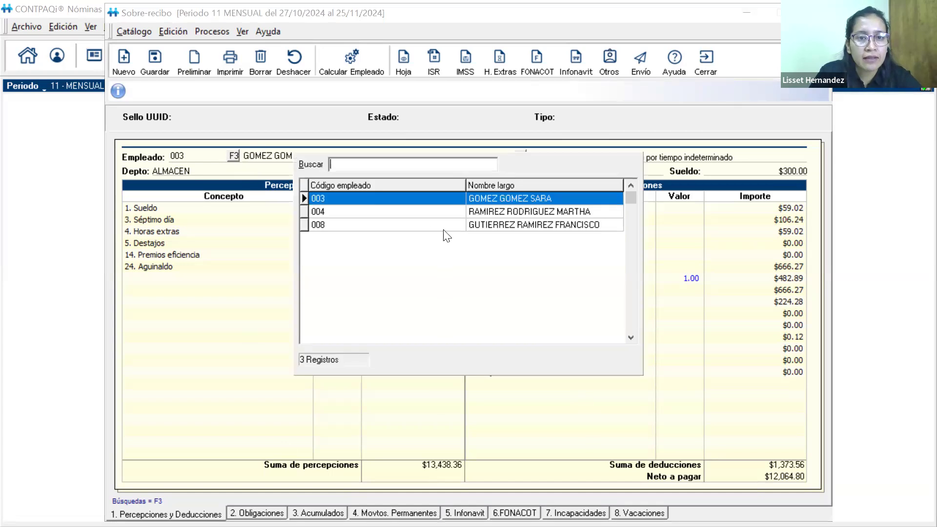
{"action": "double_click", "coordinate": [495, 211]}
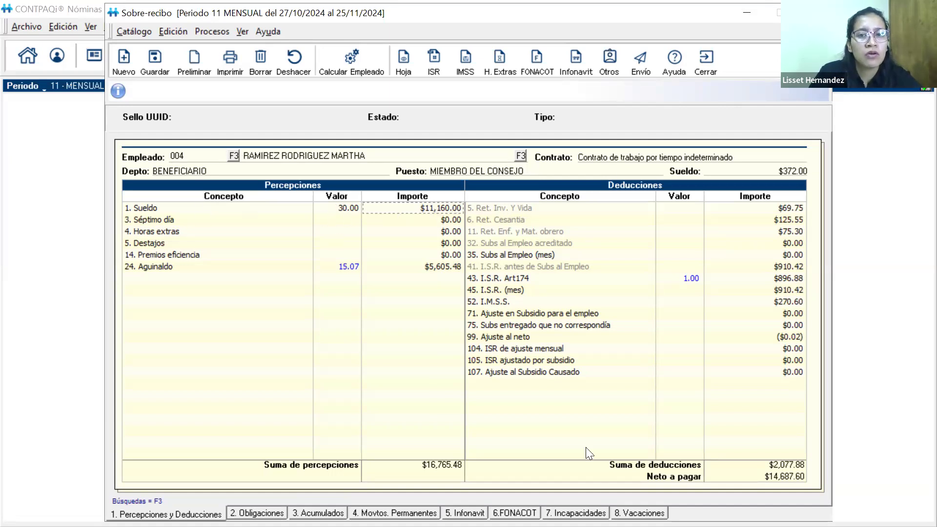
{"action": "left_click", "coordinate": [236, 159]}
{"action": "double_click", "coordinate": [520, 229]}
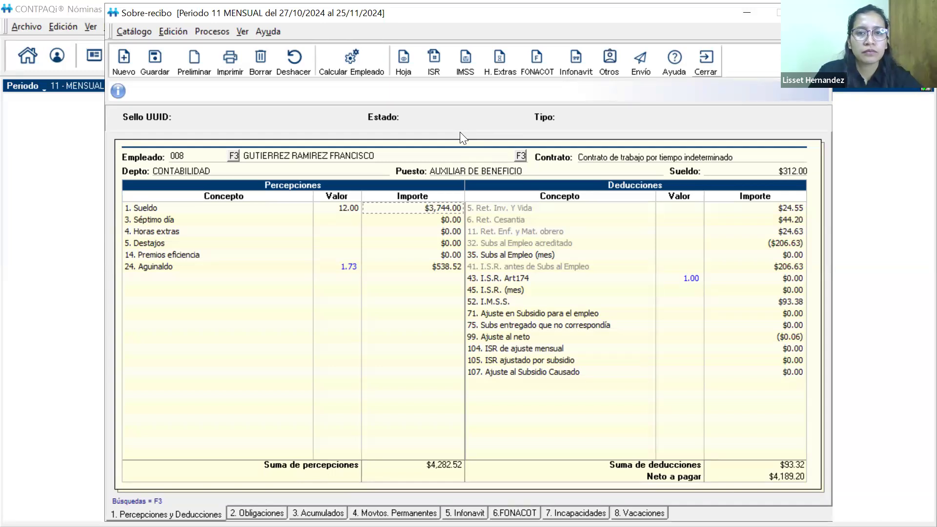
{"action": "left_click", "coordinate": [711, 77]}
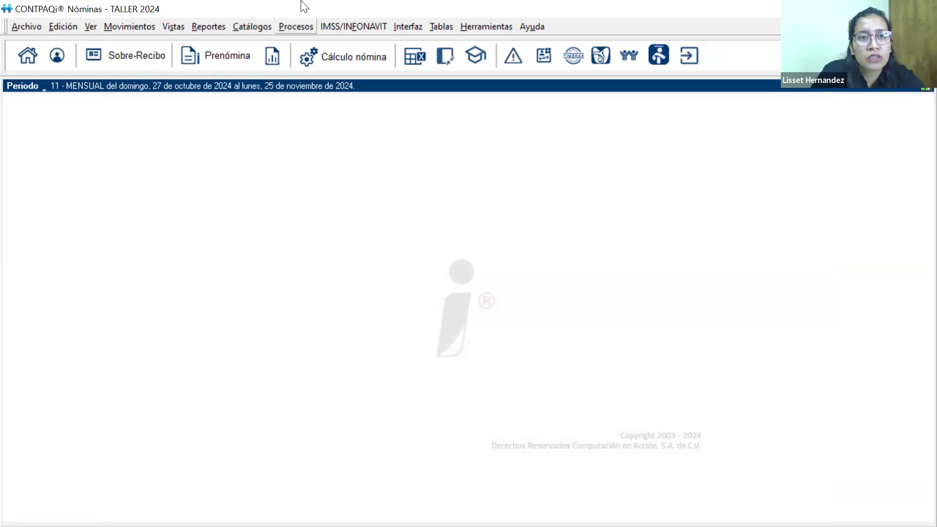
Start authorizing the period 11 payroll, back up the company TALLER 2024 as TALLER 2024_autorizacion and close the backup
{"action": "left_click", "coordinate": [300, 26]}
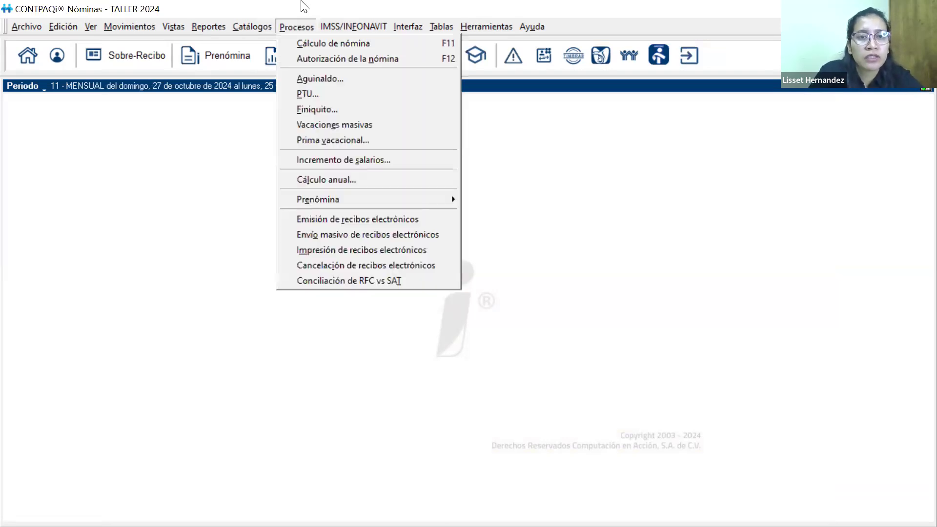
{"action": "left_click", "coordinate": [302, 59]}
{"action": "left_click", "coordinate": [456, 308]}
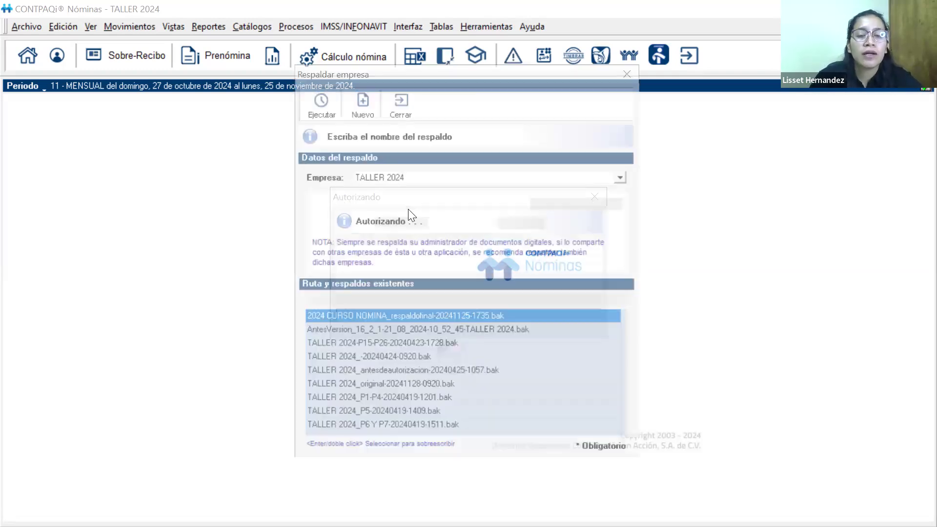
{"action": "left_click", "coordinate": [412, 204]}
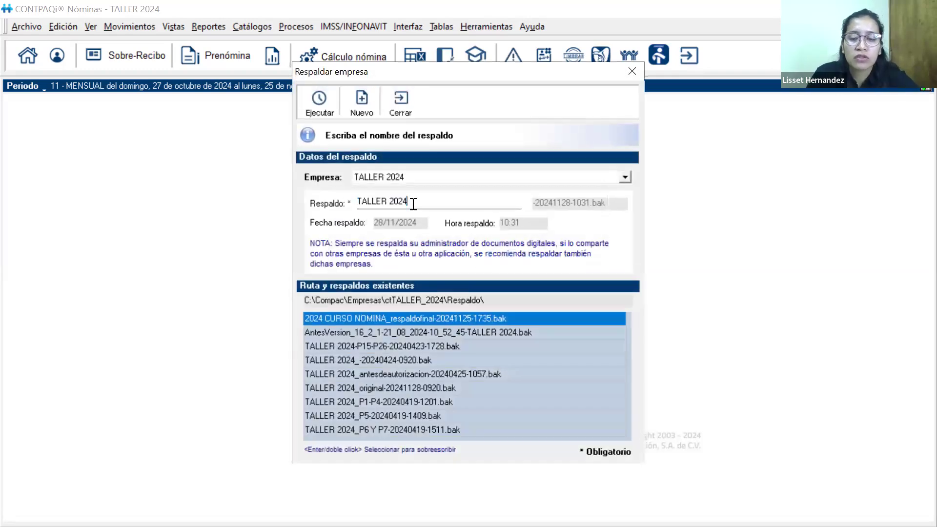
{"action": "type", "text": "_antes"}
{"action": "key", "text": "BackSpace"}
{"action": "key", "text": "BackSpace"}
{"action": "key", "text": "BackSpace"}
{"action": "key", "text": "BackSpace"}
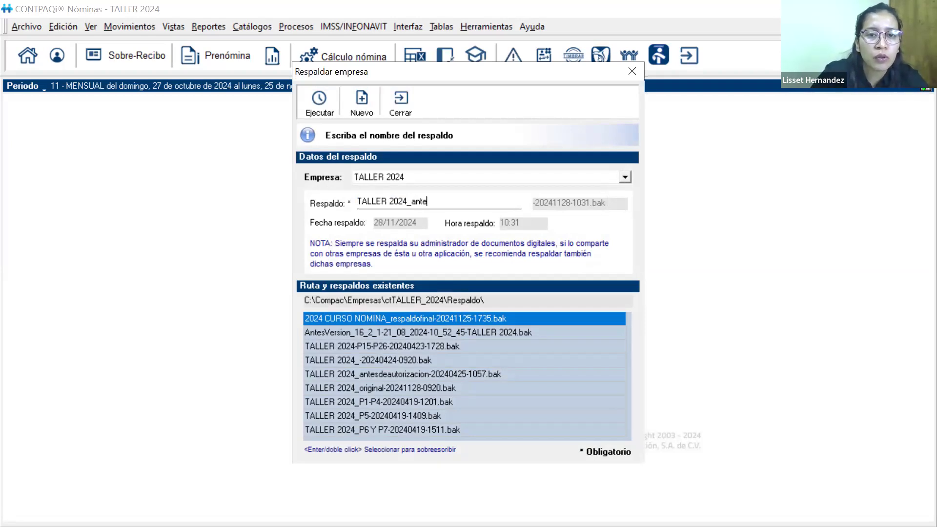
{"action": "type", "text": "utorizacion"}
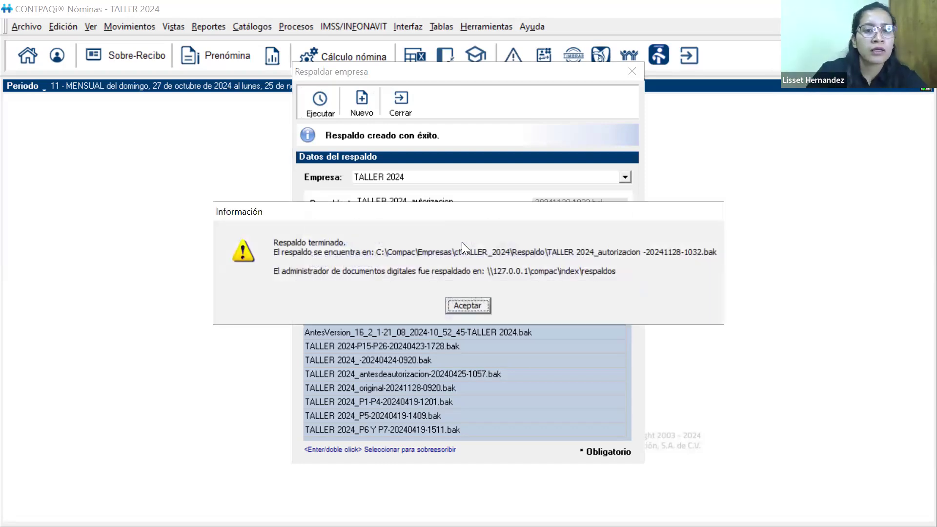
{"action": "left_click", "coordinate": [464, 305]}
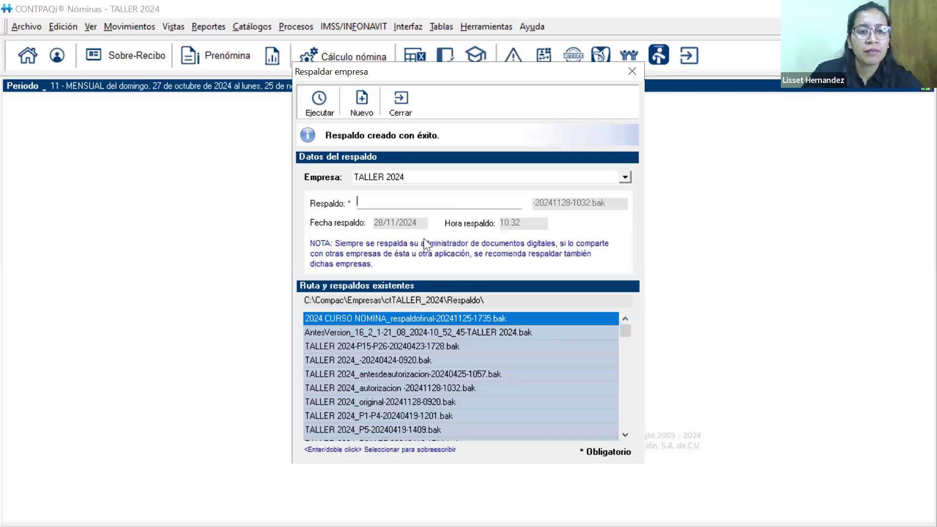
{"action": "left_click", "coordinate": [393, 107]}
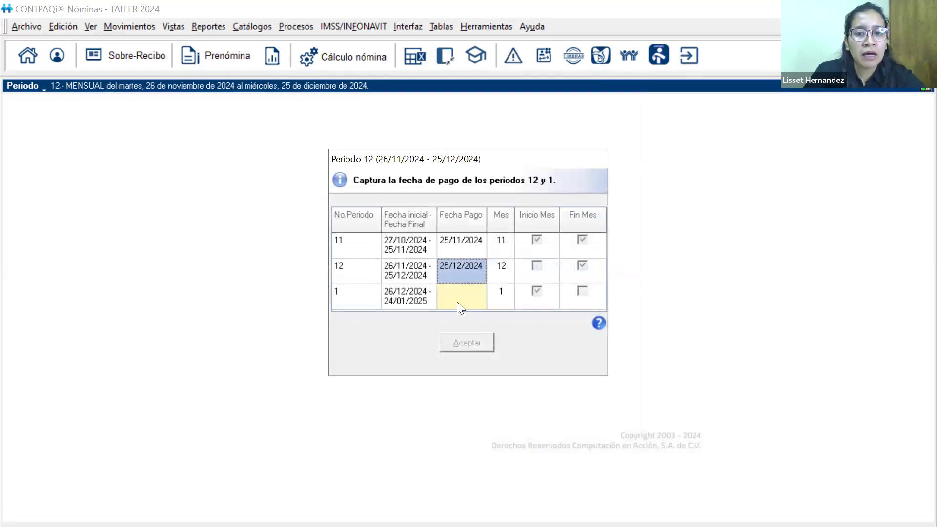
Try to set the Fecha Pago of period 1 to 24/01/2024
{"action": "left_click", "coordinate": [455, 296]}
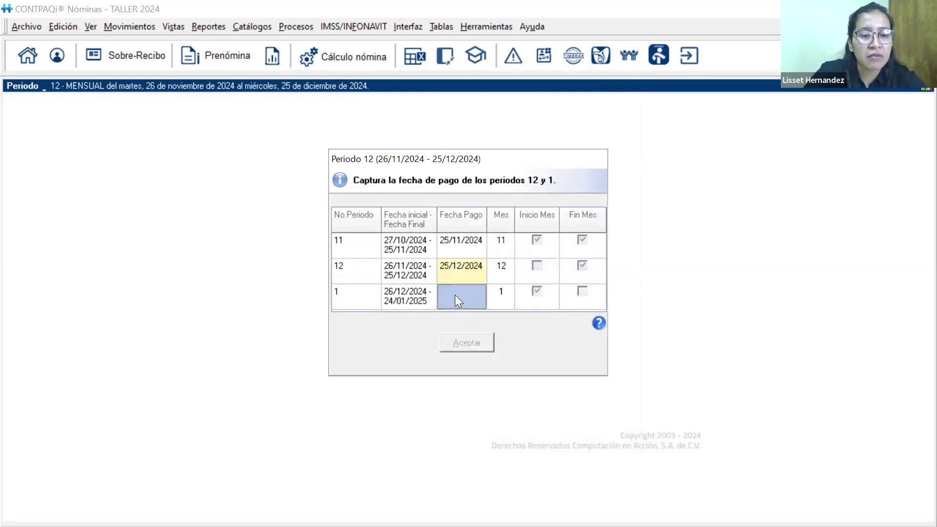
{"action": "type", "text": "24/"}
{"action": "type", "text": "01"}
{"action": "type", "text": "2025"}
{"action": "key", "text": "Return"}
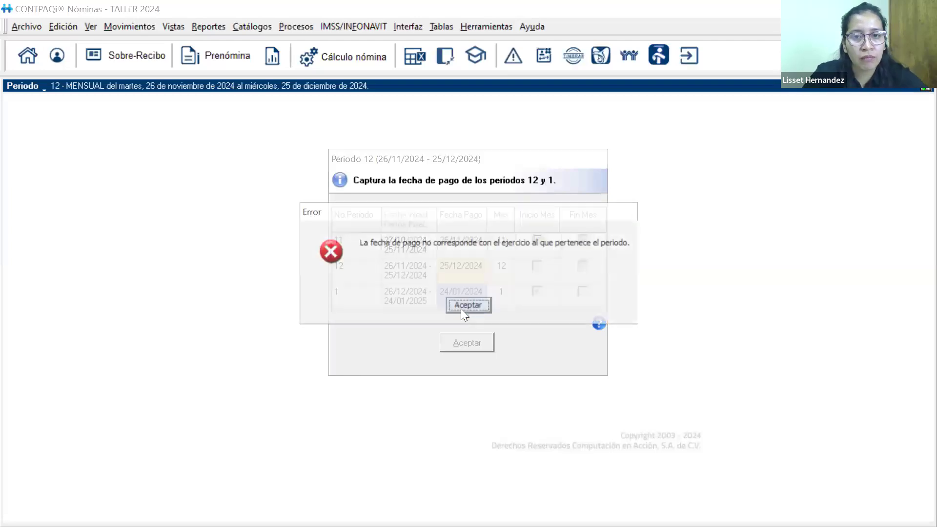
{"action": "left_click", "coordinate": [462, 305]}
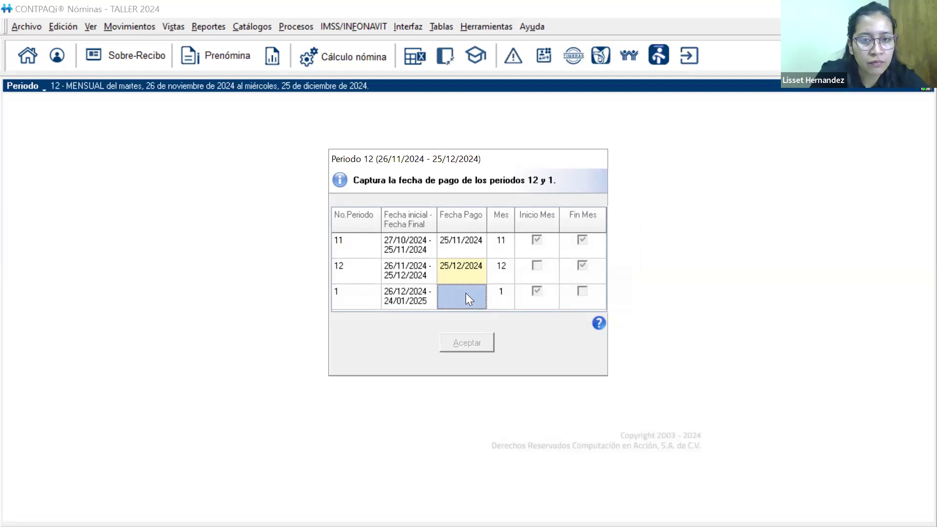
Set the Fecha Pago of period 1 to 24/01/2025, accept the payment dates and finish the list of dispositions
{"action": "type", "text": "2"}
{"action": "type", "text": "4/01/"}
{"action": "type", "text": "202"}
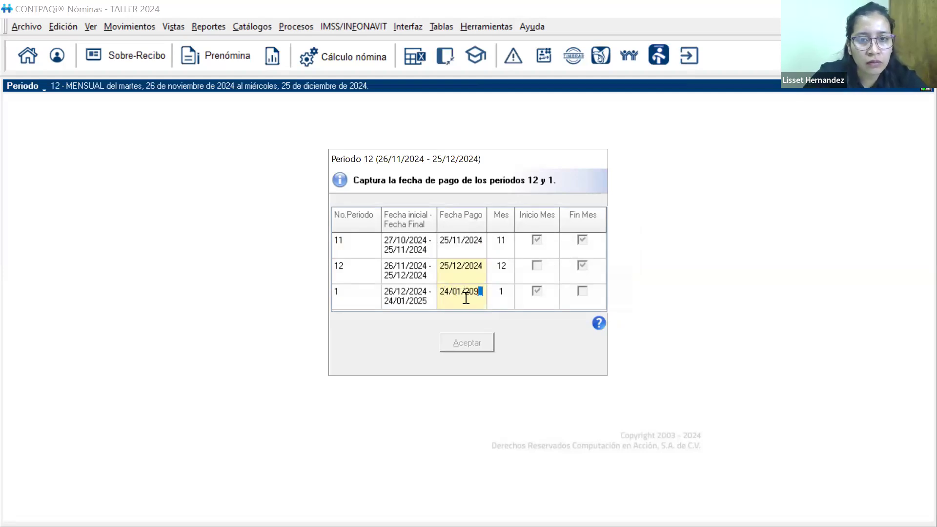
{"action": "type", "text": "5"}
{"action": "left_click", "coordinate": [480, 340]}
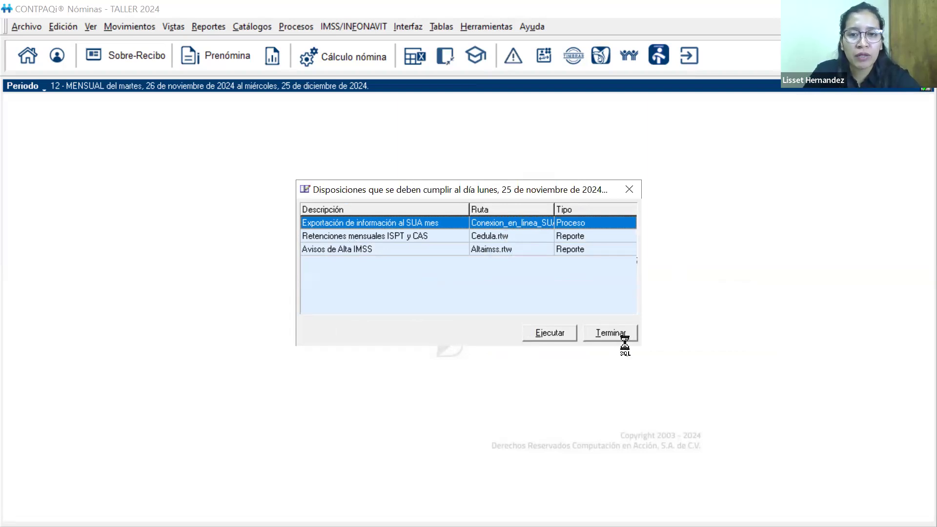
{"action": "left_click", "coordinate": [610, 334]}
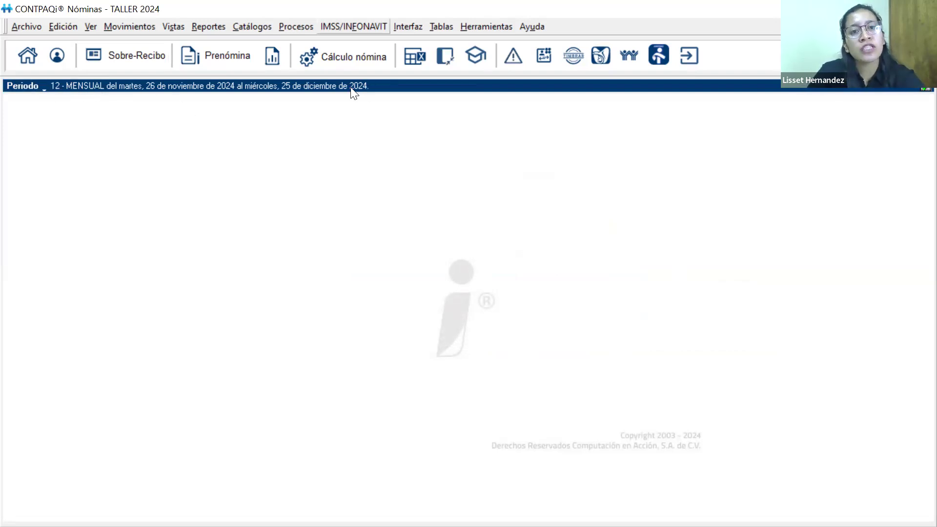
Check the employer registration and certificate listed for emitting all electronic receipts of period 11, 2024, and cancel the emission
{"action": "key", "text": "alt+p"}
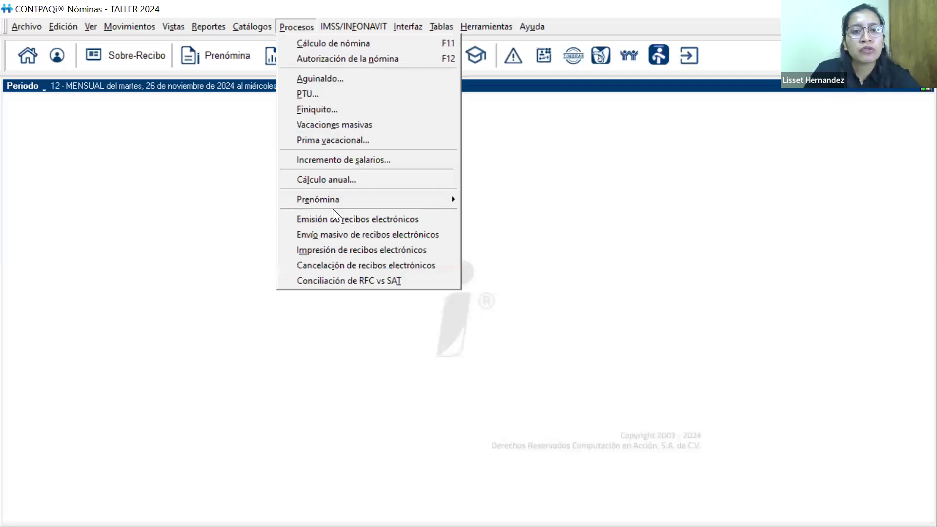
{"action": "left_click", "coordinate": [318, 220]}
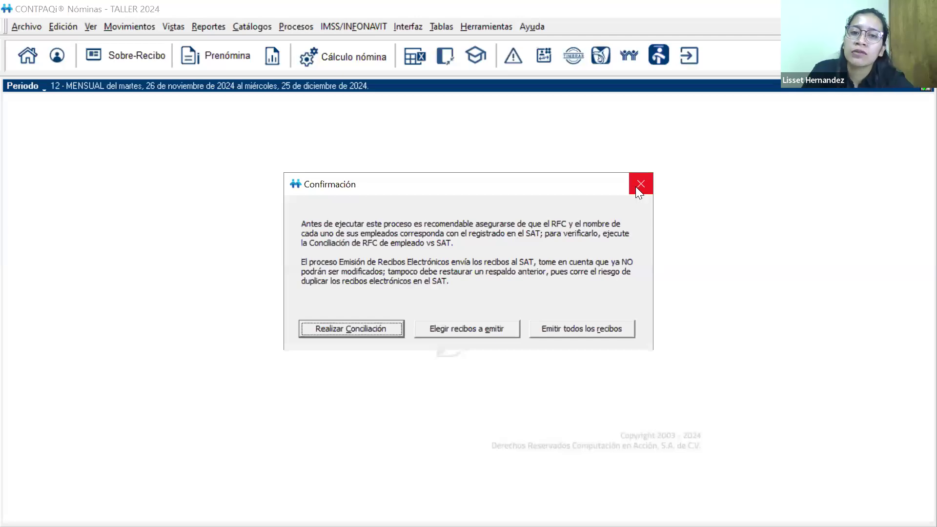
{"action": "left_click", "coordinate": [554, 332]}
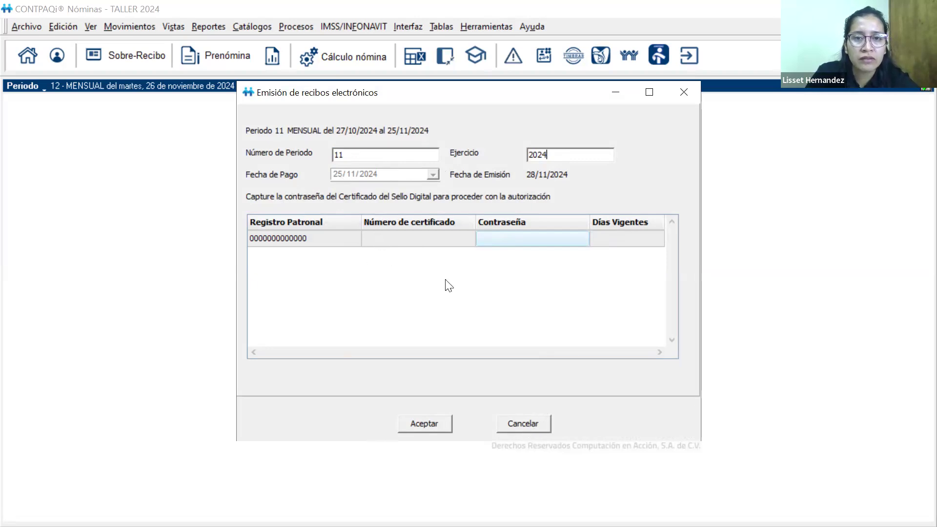
{"action": "left_click", "coordinate": [530, 427]}
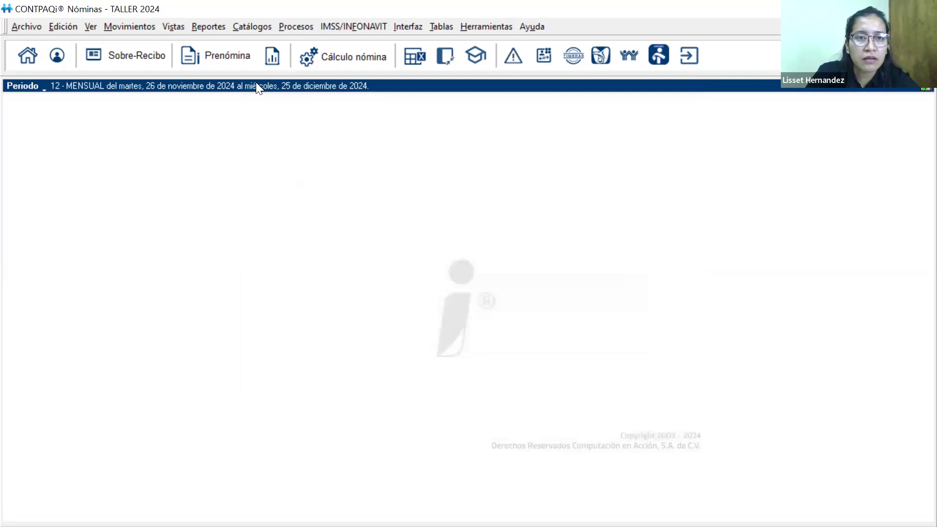
Check the Certificado Sello Digital of the Puebla employer registration in the Registro Patronal catalog and close the catalog
{"action": "left_click", "coordinate": [252, 26]}
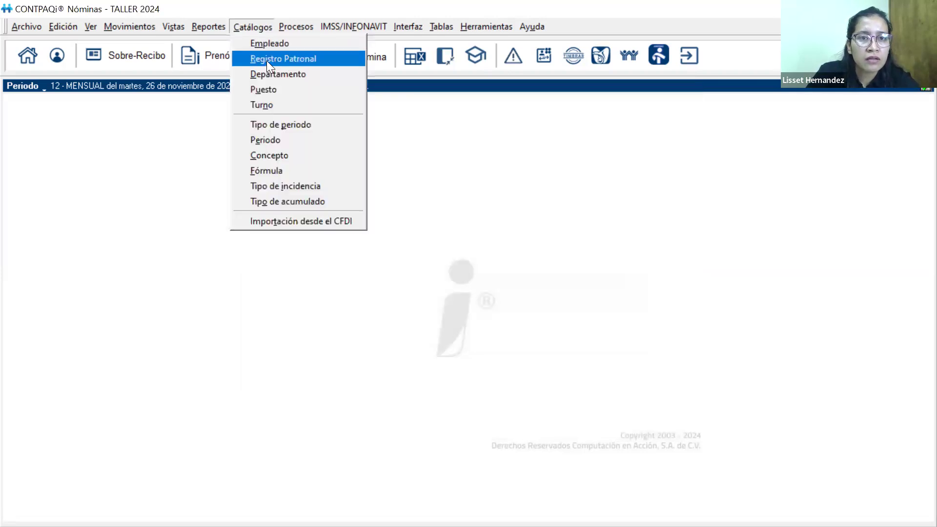
{"action": "left_click", "coordinate": [267, 61]}
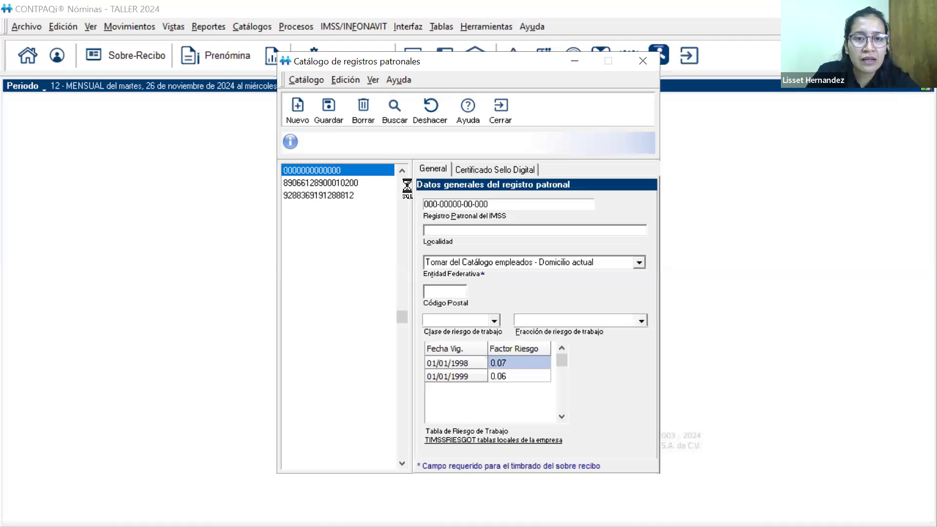
{"action": "left_click", "coordinate": [360, 182]}
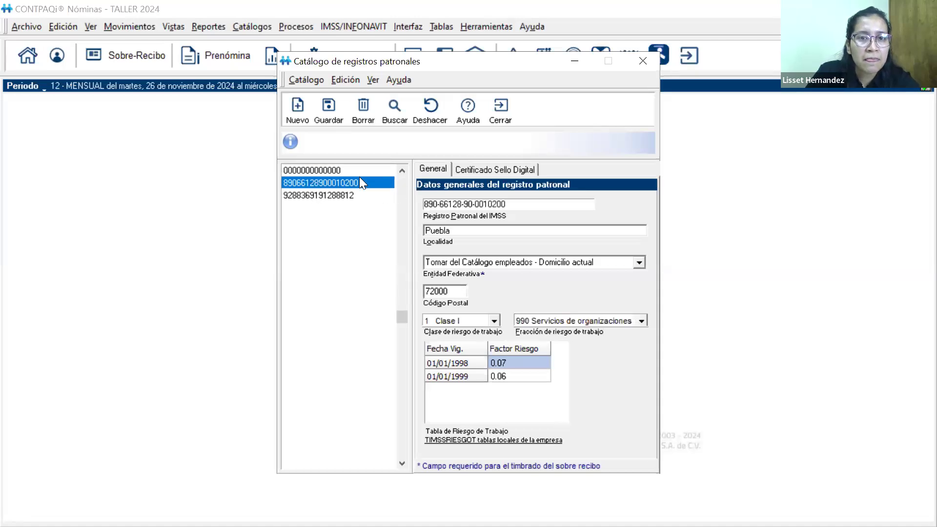
{"action": "left_click", "coordinate": [459, 168]}
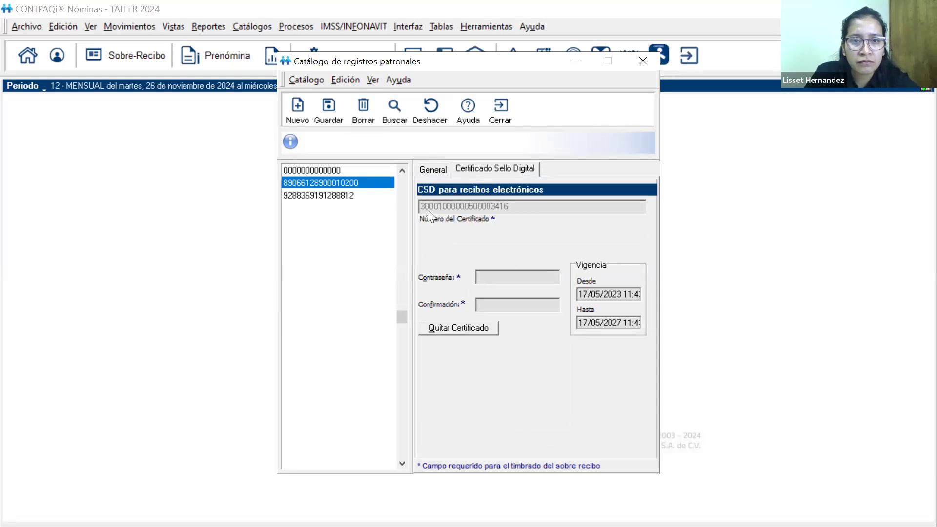
{"action": "left_click", "coordinate": [501, 108]}
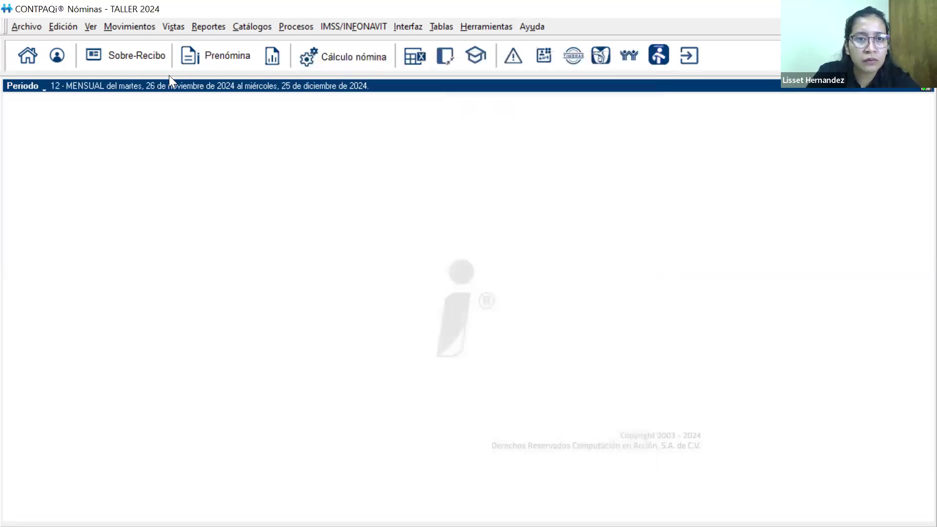
Assign the Puebla Registro patronal del IMSS to employee 003 and save the record despite the missing social security number
{"action": "left_click", "coordinate": [252, 27]}
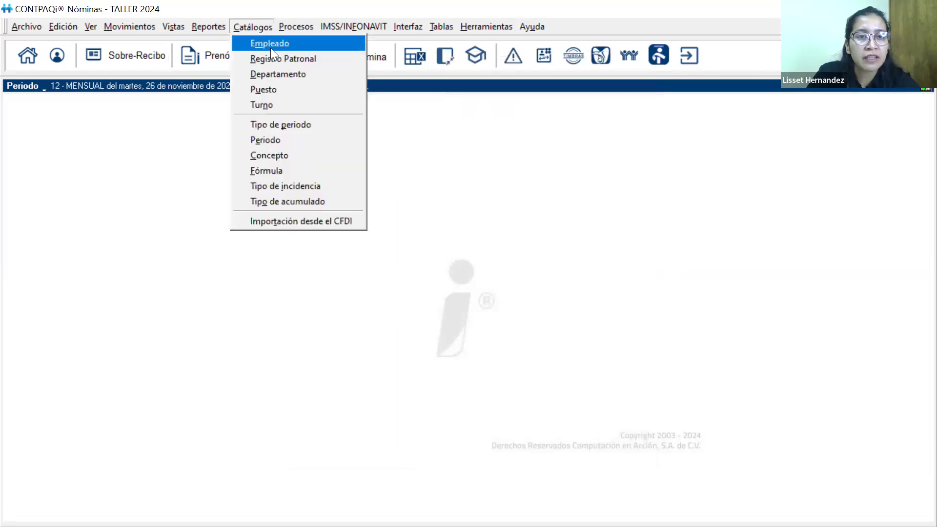
{"action": "left_click", "coordinate": [266, 44]}
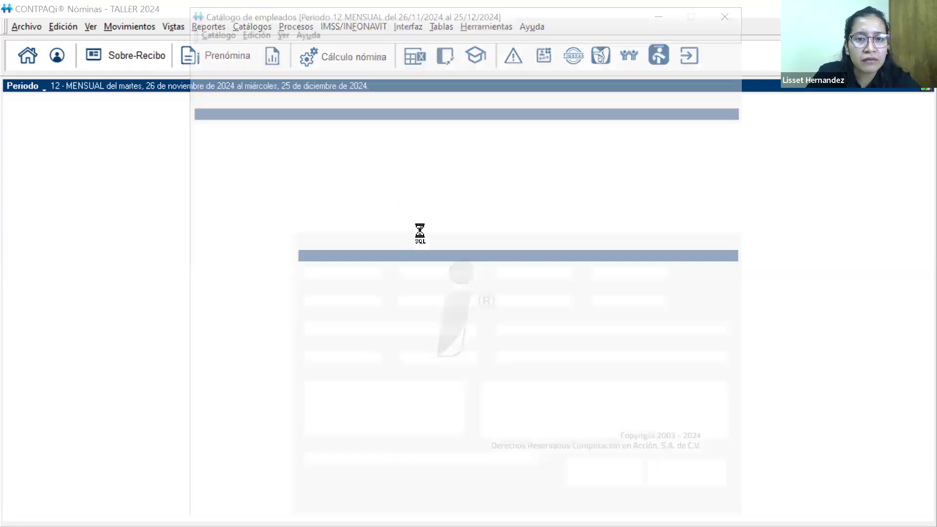
{"action": "left_click", "coordinate": [485, 244]}
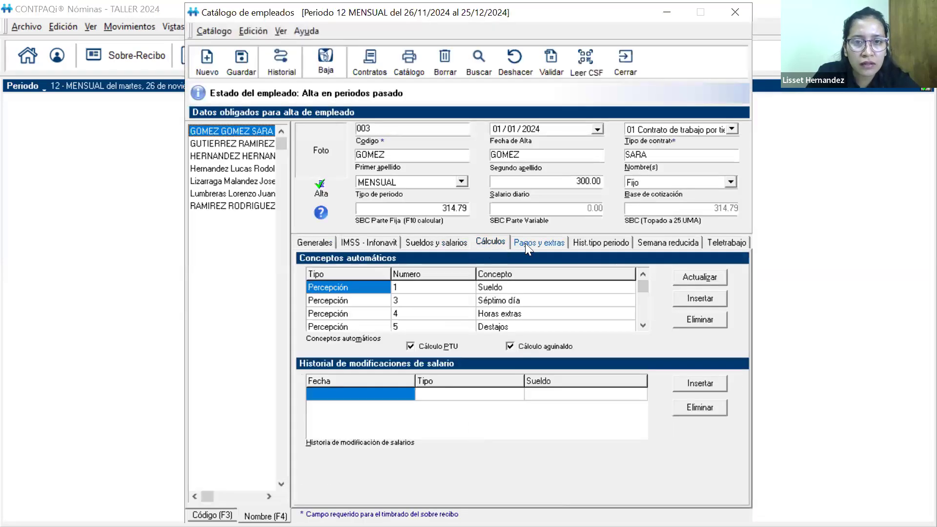
{"action": "left_click", "coordinate": [527, 242]}
{"action": "left_click", "coordinate": [385, 241]}
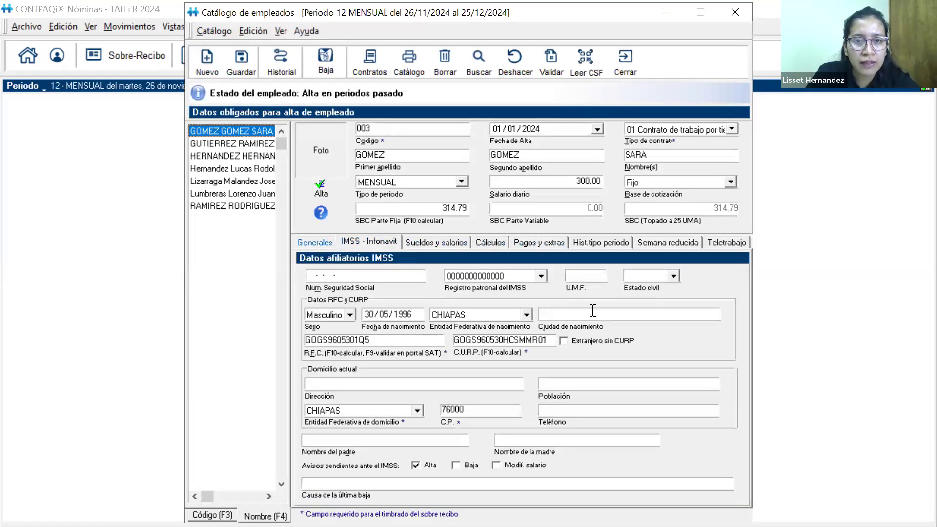
{"action": "left_click", "coordinate": [540, 276]}
{"action": "left_click", "coordinate": [461, 298]}
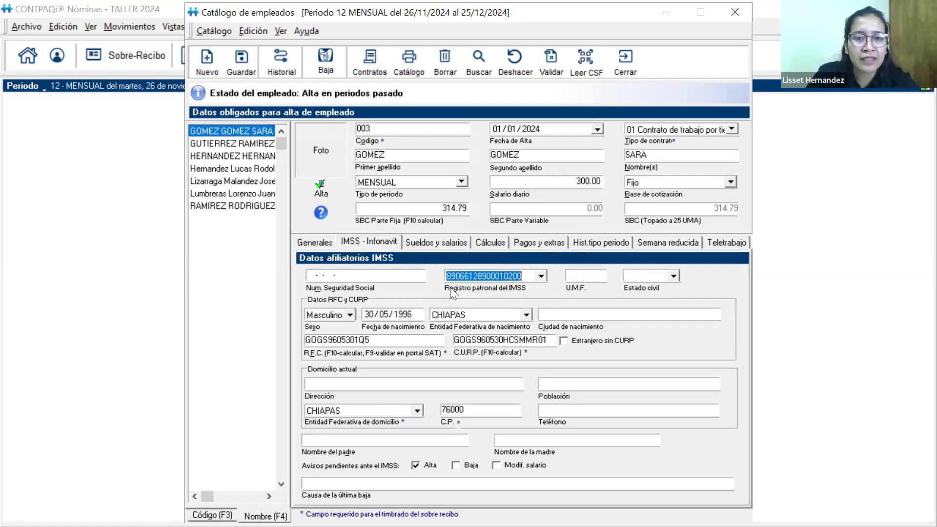
{"action": "left_click", "coordinate": [233, 144]}
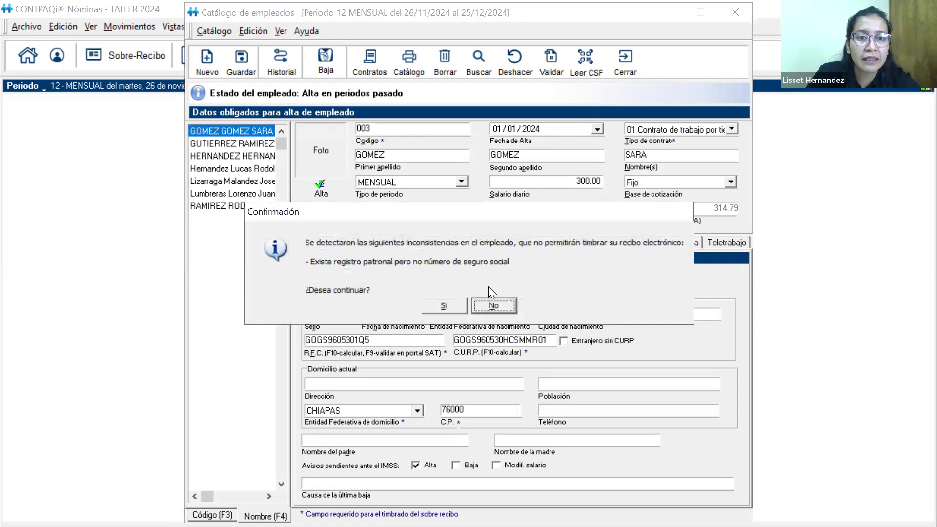
{"action": "left_click", "coordinate": [443, 305]}
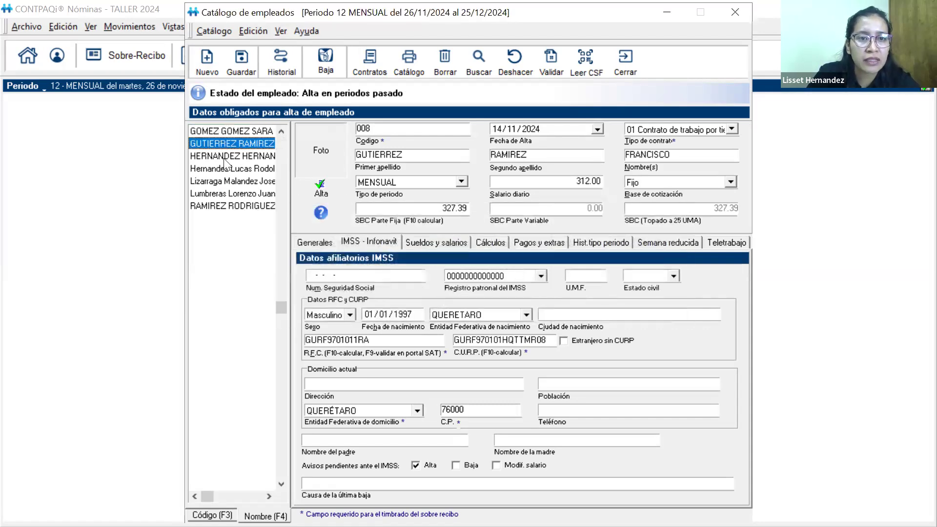
Assign the Puebla Registro patronal del IMSS to employee 004 and save, continuing despite the missing social security number
{"action": "left_click", "coordinate": [232, 205]}
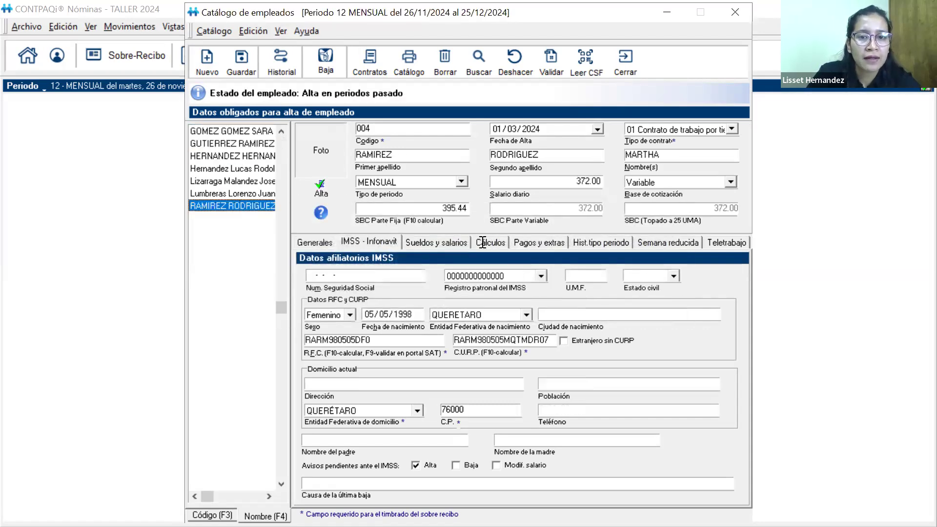
{"action": "left_click", "coordinate": [541, 276]}
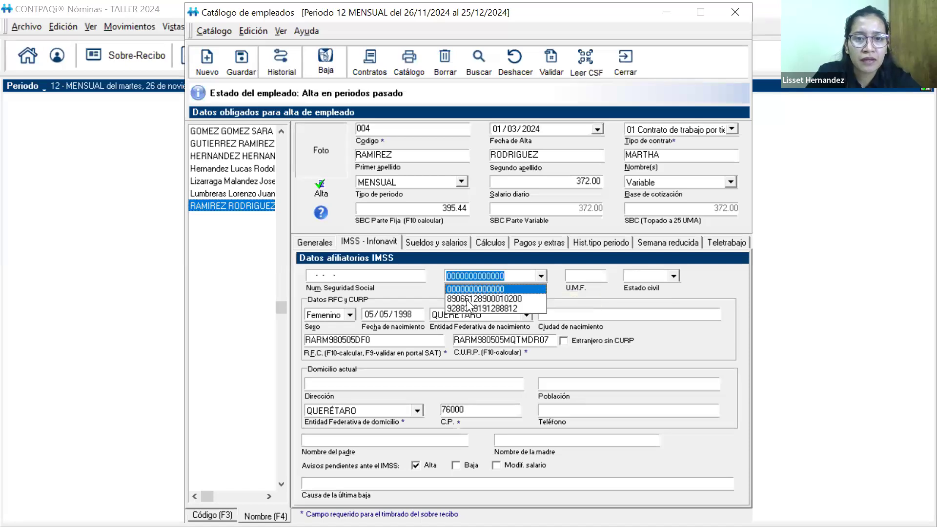
{"action": "left_click", "coordinate": [463, 295]}
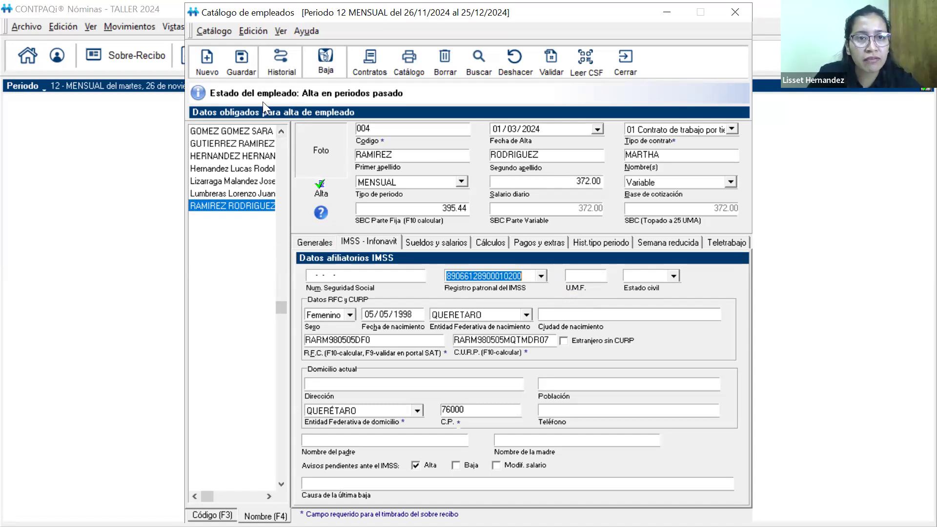
{"action": "left_click", "coordinate": [243, 66]}
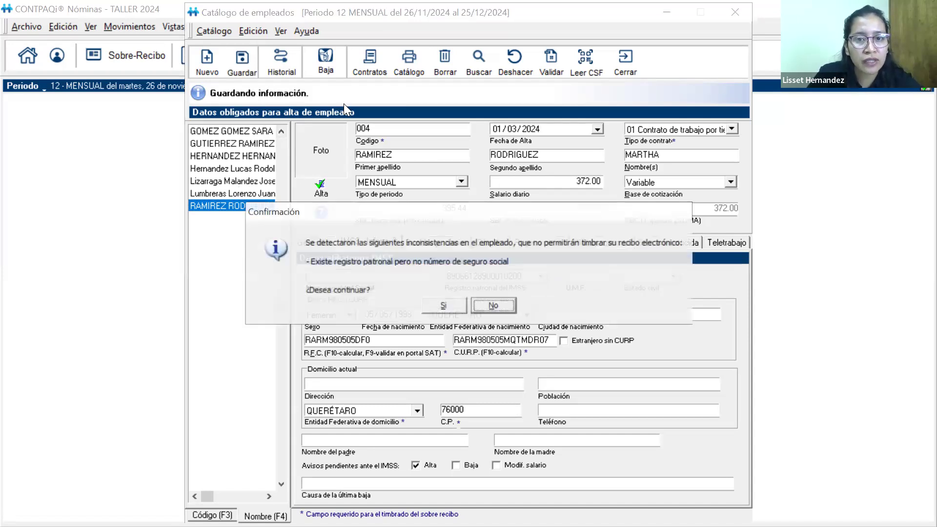
{"action": "left_click", "coordinate": [444, 310]}
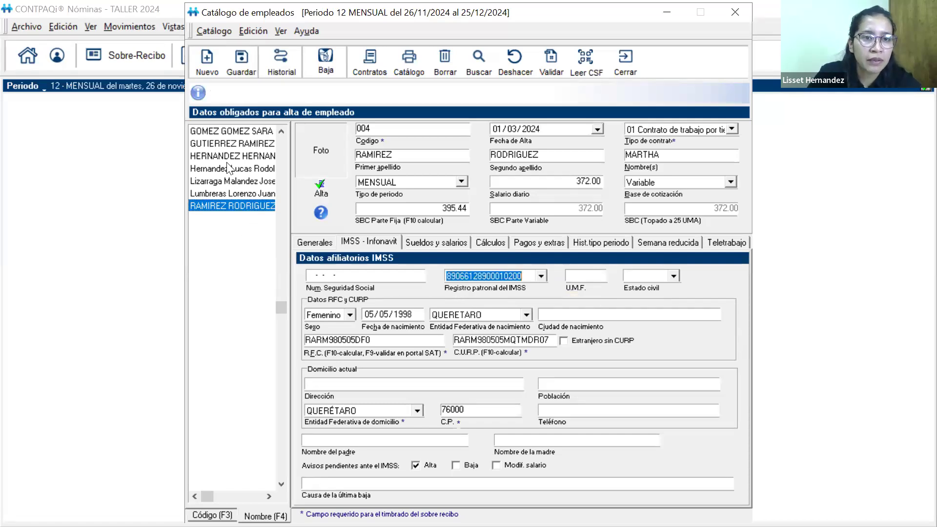
Assign the Puebla Registro patronal del IMSS to employee 008 and save, continuing despite the missing social security number
{"action": "left_click", "coordinate": [228, 143]}
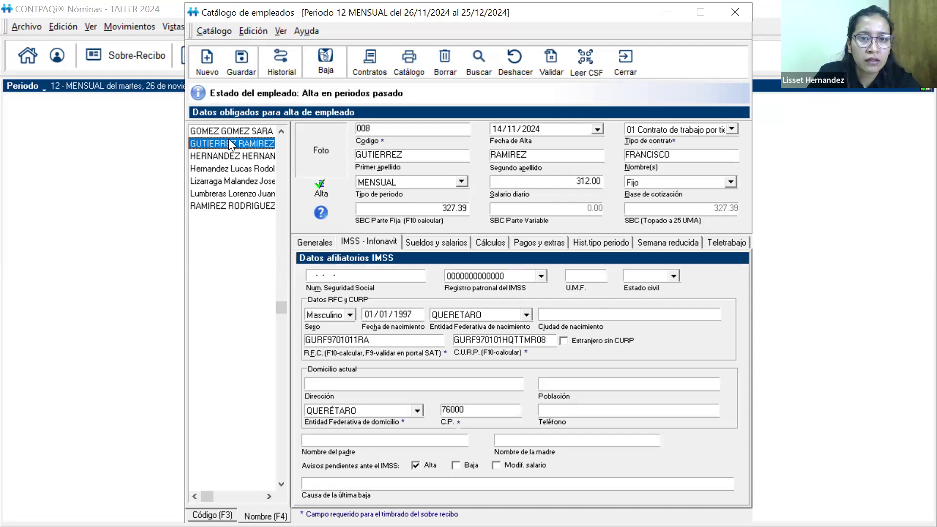
{"action": "left_click", "coordinate": [540, 276]}
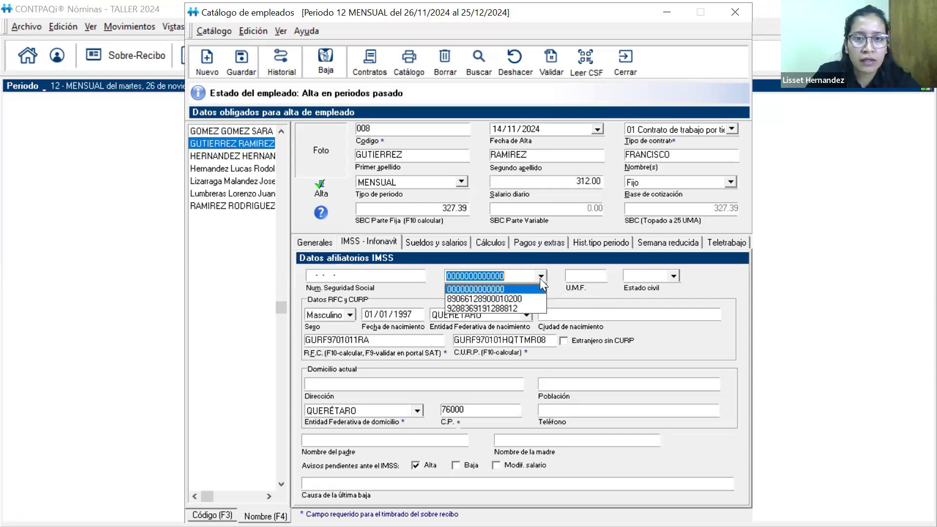
{"action": "left_click", "coordinate": [477, 299]}
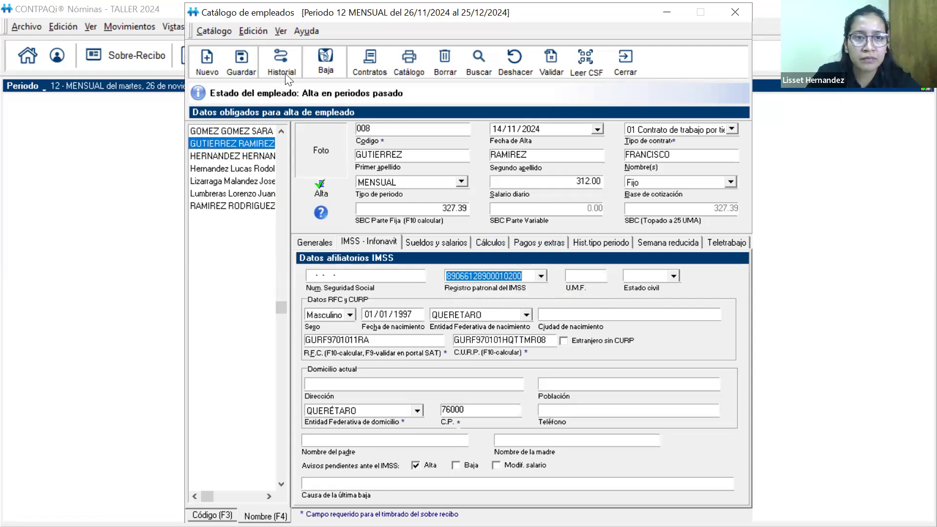
{"action": "left_click", "coordinate": [242, 58]}
{"action": "left_click", "coordinate": [442, 305]}
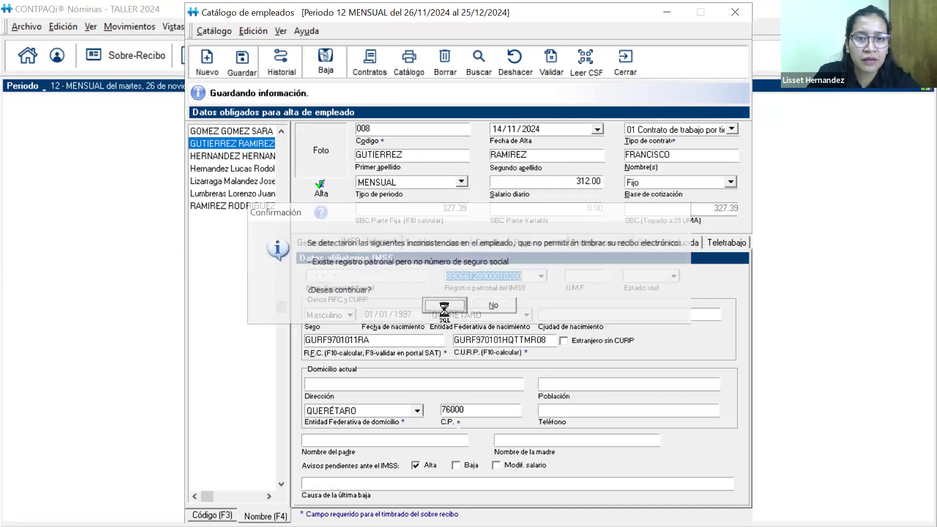
Reassign the Puebla Registro patronal del IMSS to employee 003, save despite the missing social security number, and close the employee catalog
{"action": "left_click", "coordinate": [214, 206]}
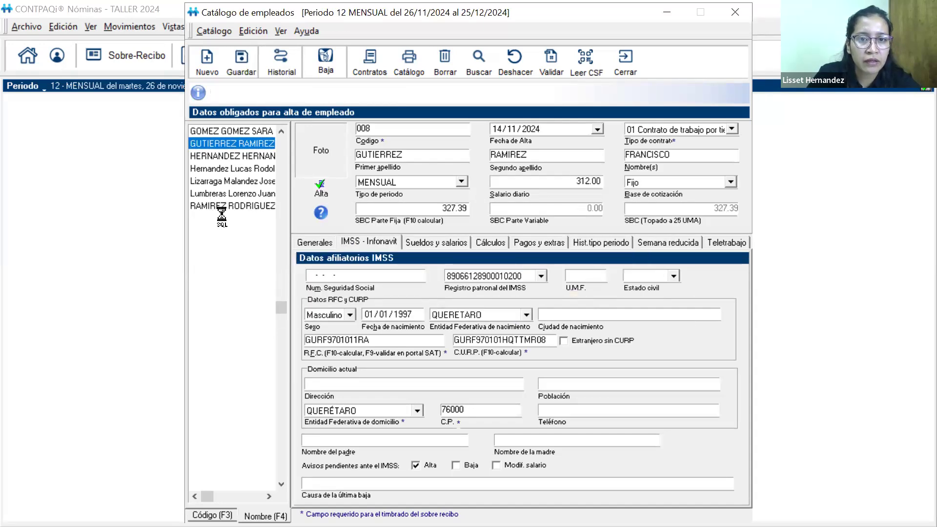
{"action": "left_click", "coordinate": [211, 143]}
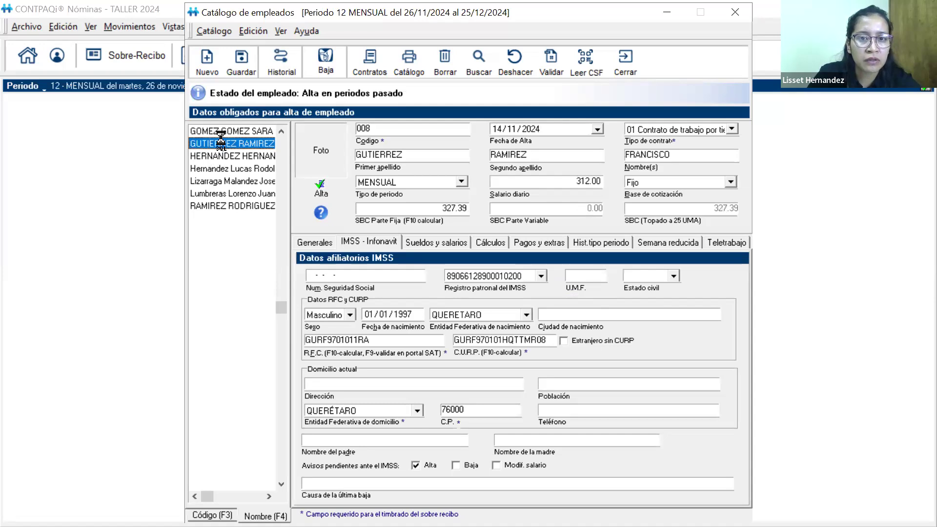
{"action": "left_click", "coordinate": [209, 131]}
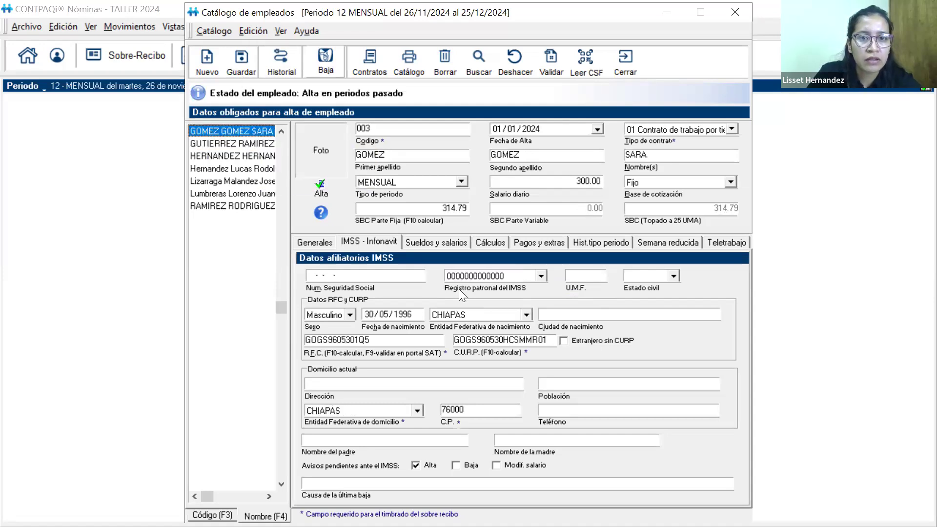
{"action": "left_click", "coordinate": [542, 275]}
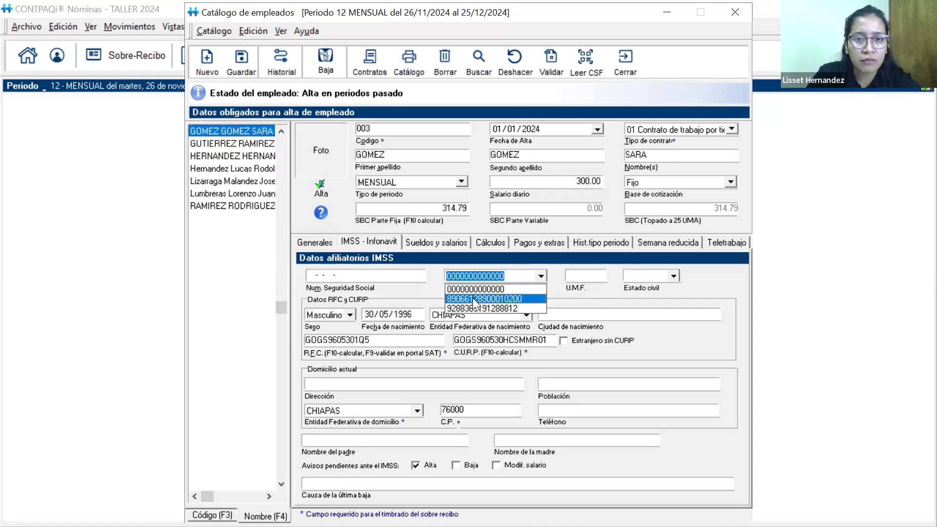
{"action": "left_click", "coordinate": [472, 298]}
{"action": "left_click", "coordinate": [241, 62]}
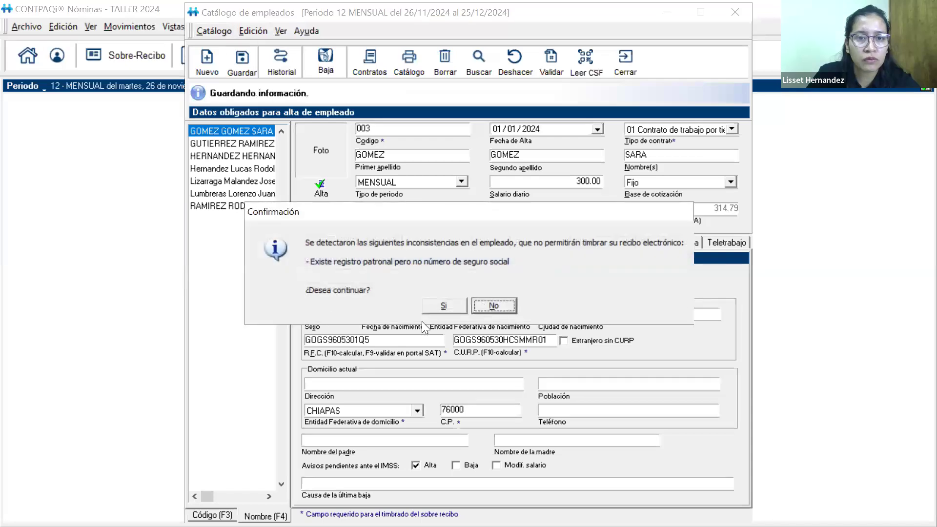
{"action": "left_click", "coordinate": [433, 303]}
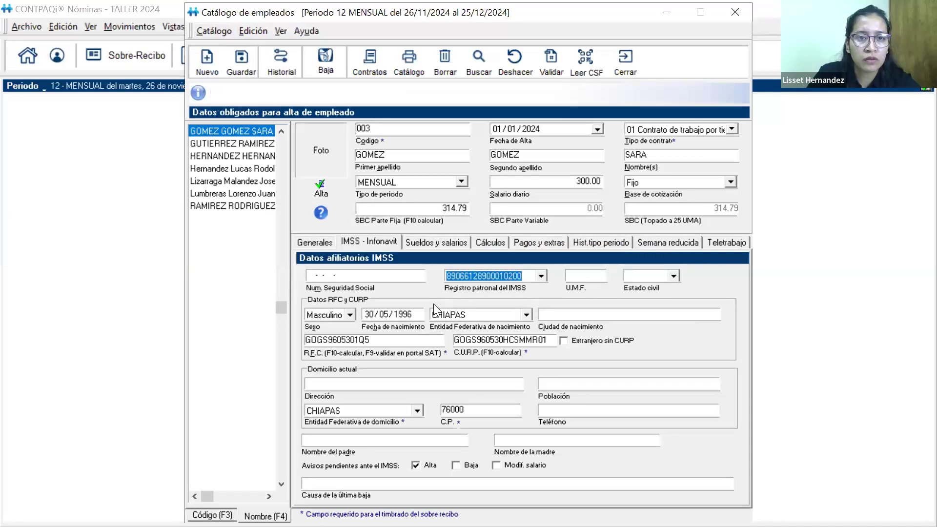
{"action": "left_click", "coordinate": [627, 75]}
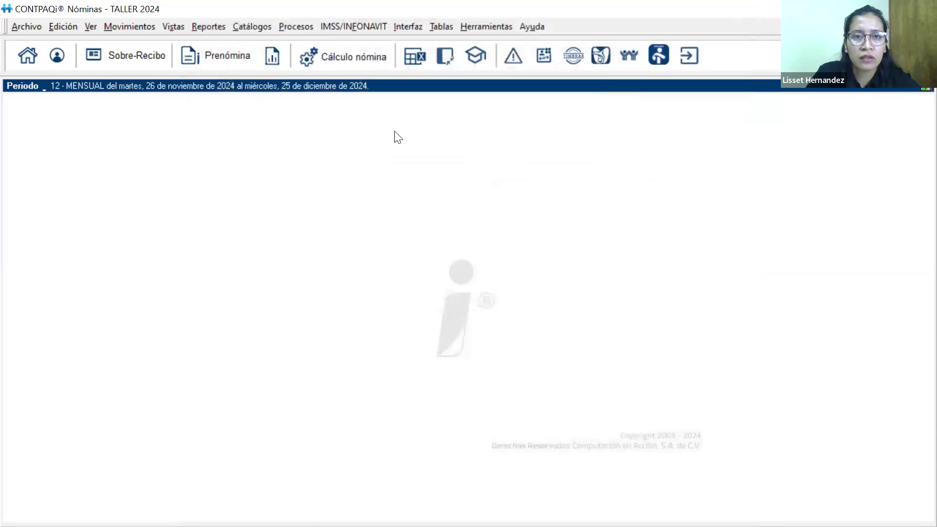
Try to emit the electronic receipts of period 11, 2024, entering the digital seal certificate password
{"action": "key", "text": "Return"}
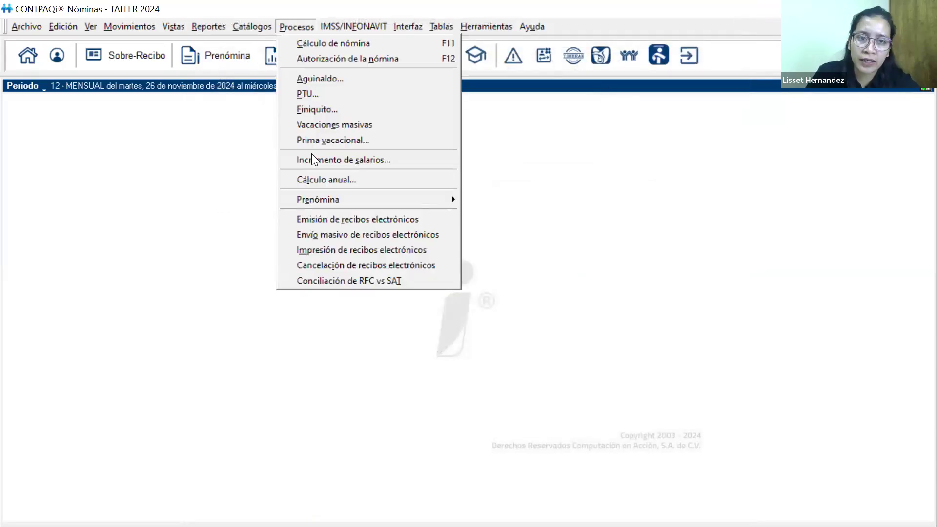
{"action": "left_click", "coordinate": [324, 220]}
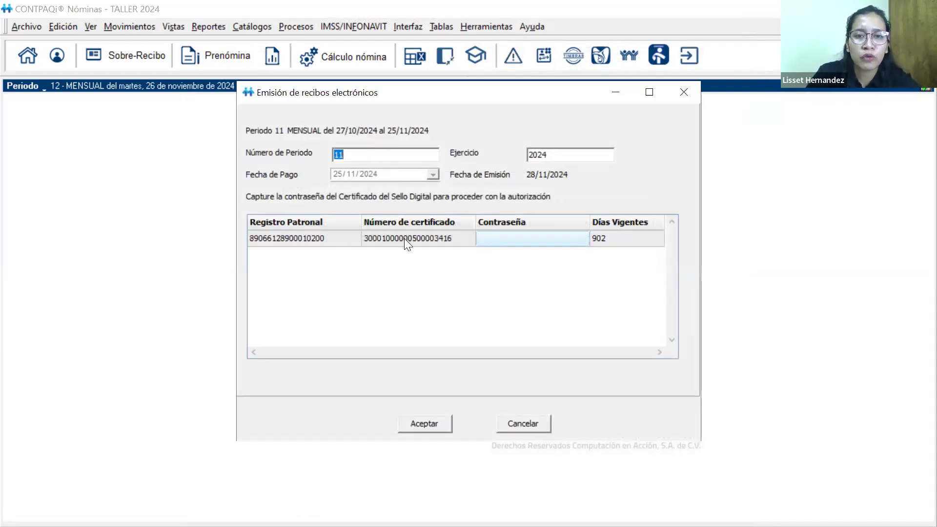
{"action": "left_click", "coordinate": [547, 242]}
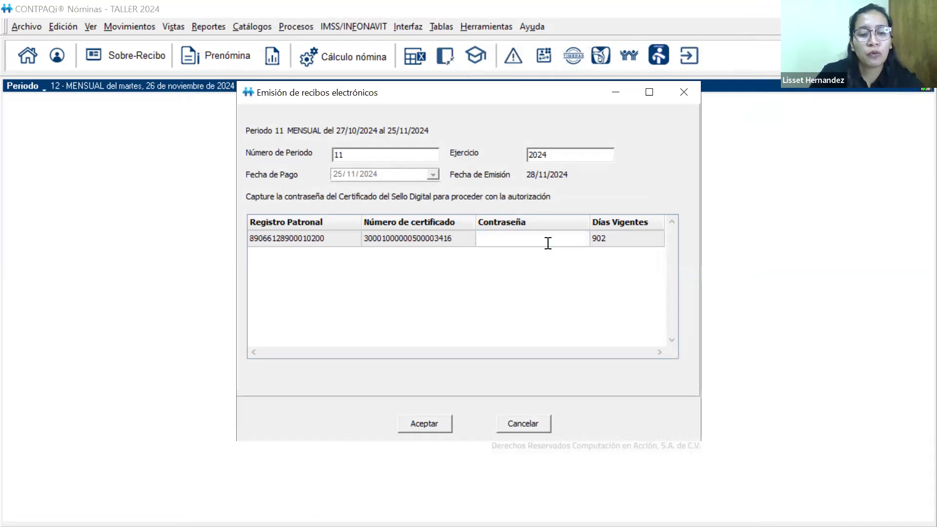
{"action": "type", "text": "*"}
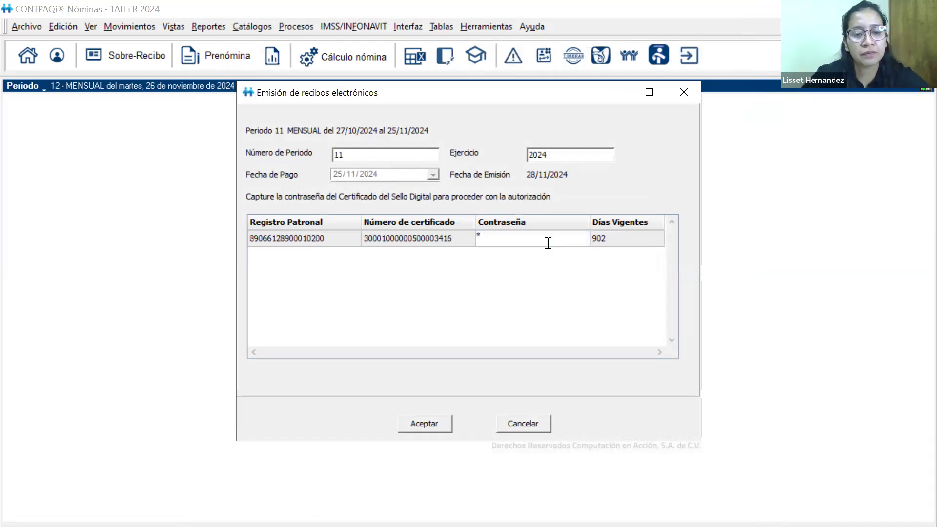
{"action": "type", "text": "*****"}
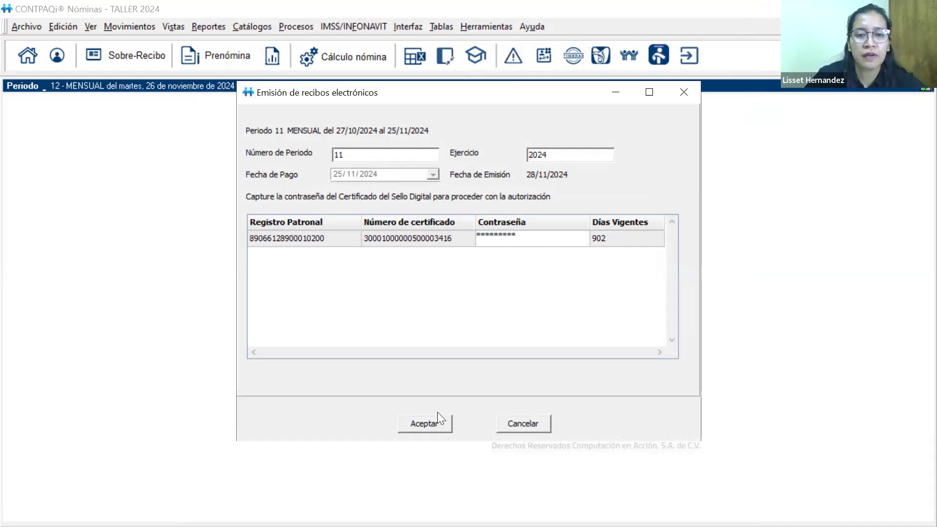
{"action": "left_click", "coordinate": [441, 427]}
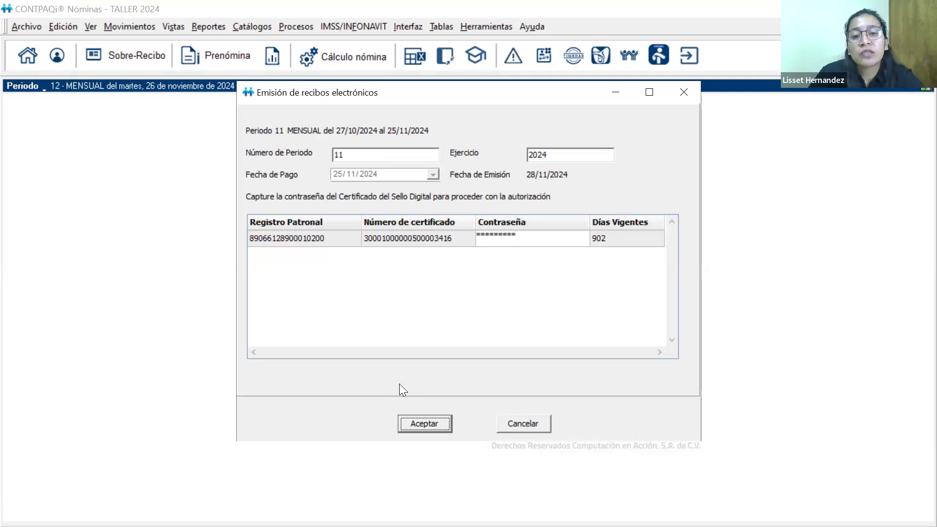
{"action": "key", "text": "Return"}
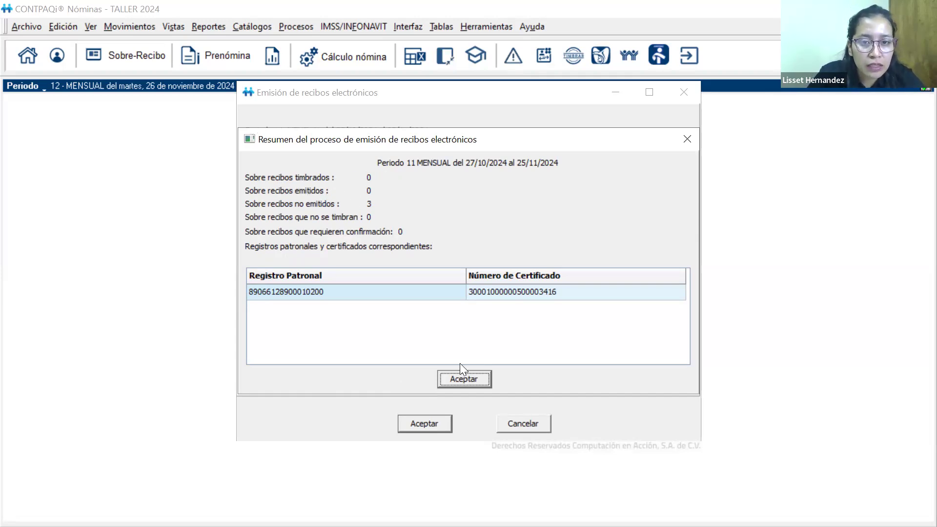
Review the receipt emission log down to its per-employee details, and close the log and the emission process
{"action": "left_click", "coordinate": [465, 376]}
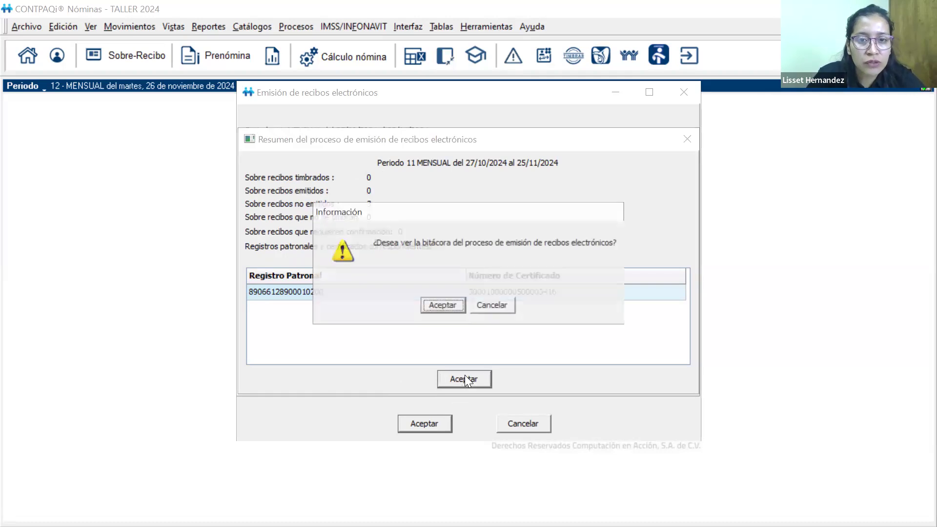
{"action": "left_click", "coordinate": [453, 307]}
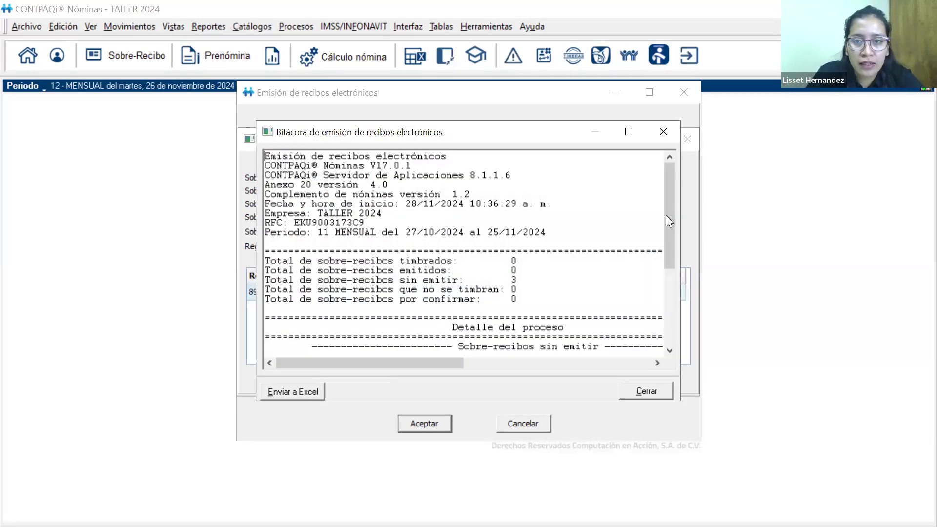
{"action": "scroll", "coordinate": [667, 240], "scroll_direction": "down", "scroll_amount": 4}
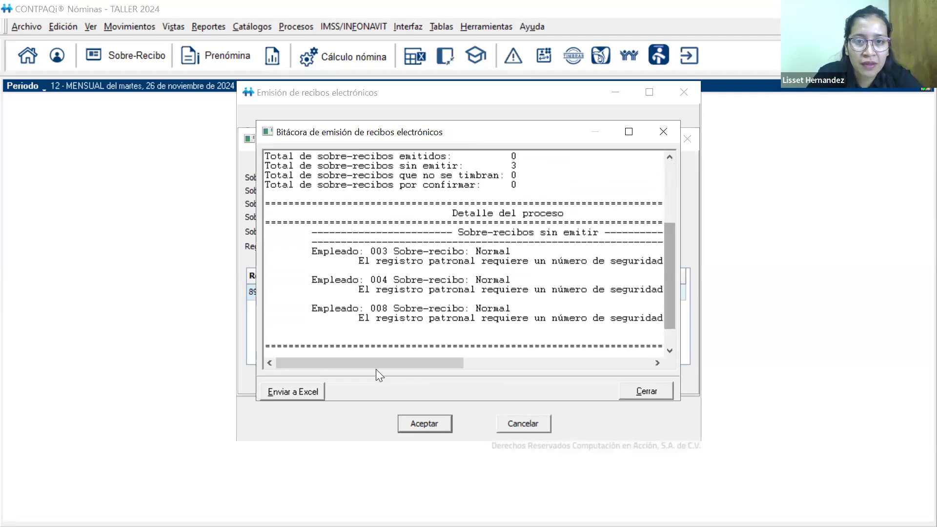
{"action": "mouse_move", "coordinate": [376, 363]}
{"action": "left_mouse_down"}
{"action": "mouse_move", "coordinate": [573, 379]}
{"action": "mouse_move", "coordinate": [371, 375]}
{"action": "left_mouse_up"}
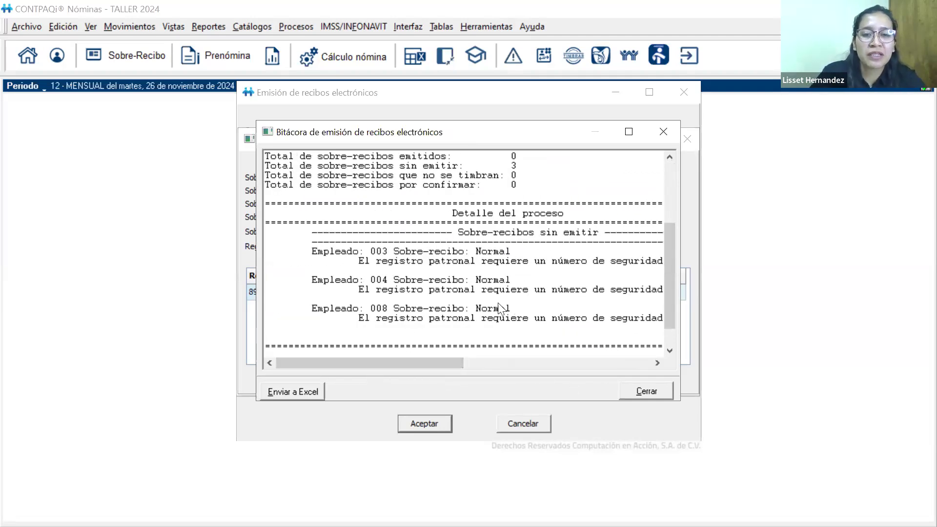
{"action": "left_click_drag", "start_coordinate": [409, 362], "coordinate": [440, 363]}
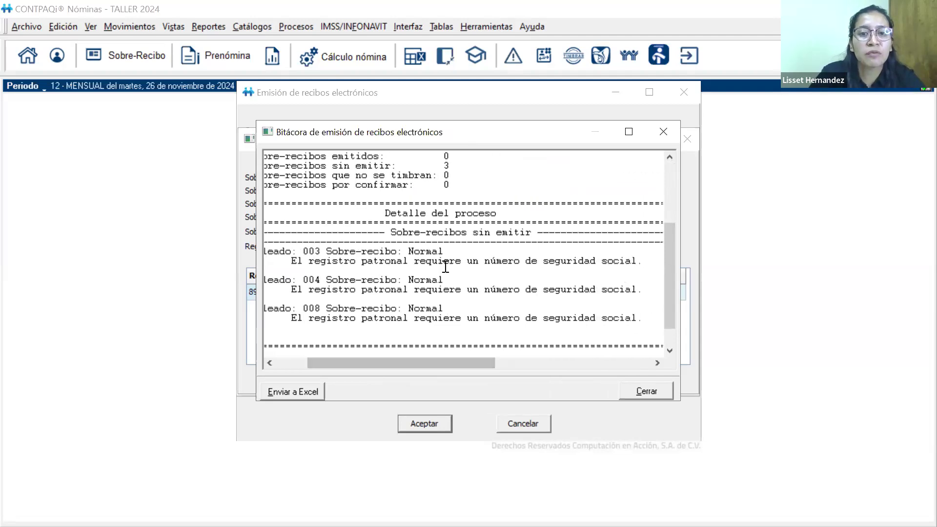
{"action": "left_click", "coordinate": [666, 138]}
{"action": "left_click", "coordinate": [685, 91]}
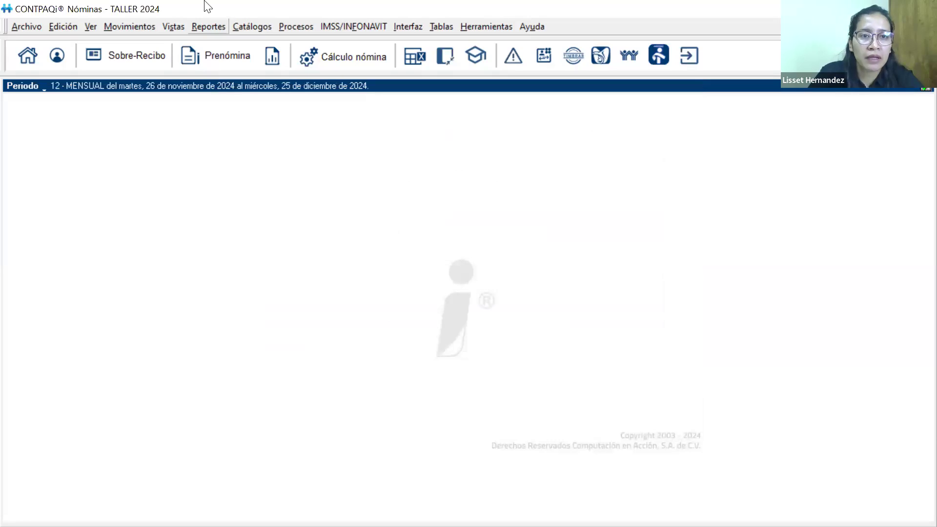
Enter the social security number in the IMSS affiliation data of employee 003 and save the record
{"action": "left_click", "coordinate": [251, 26]}
{"action": "left_click", "coordinate": [259, 43]}
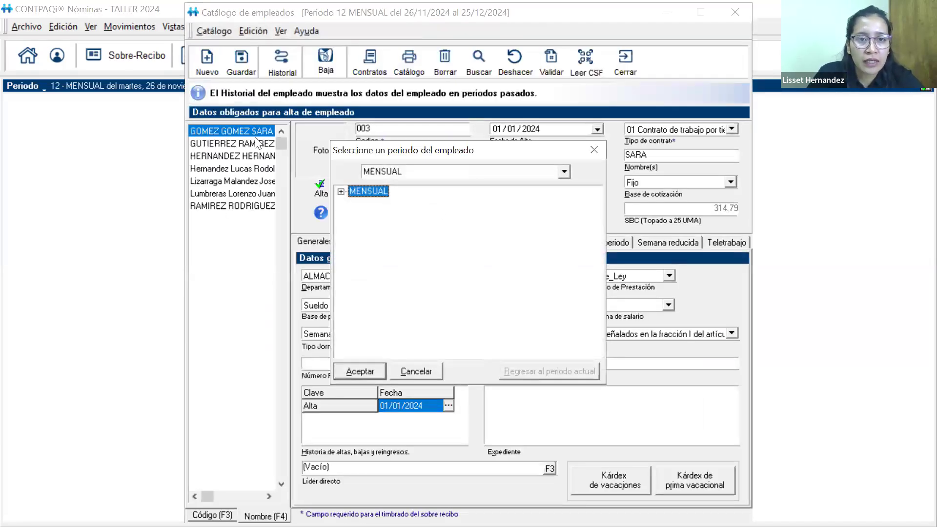
{"action": "left_click", "coordinate": [596, 154]}
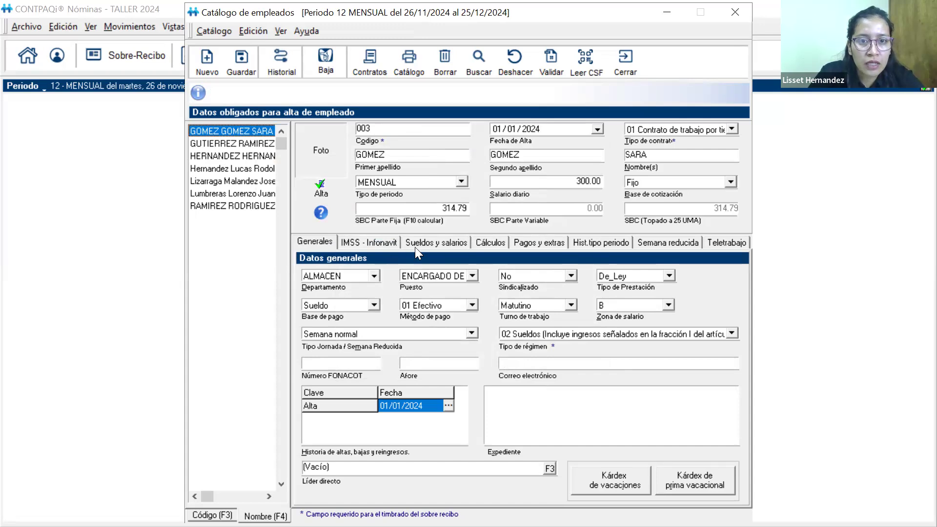
{"action": "left_click", "coordinate": [361, 241]}
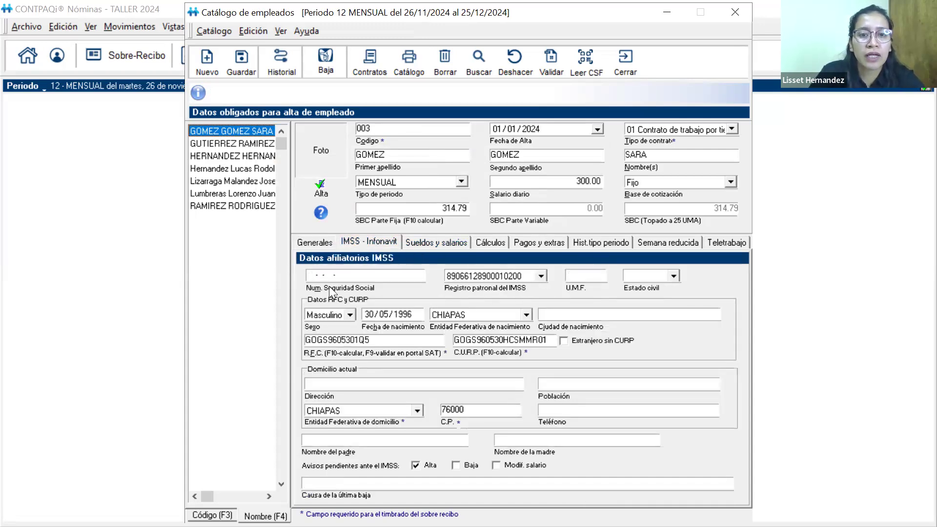
{"action": "left_click", "coordinate": [309, 275]}
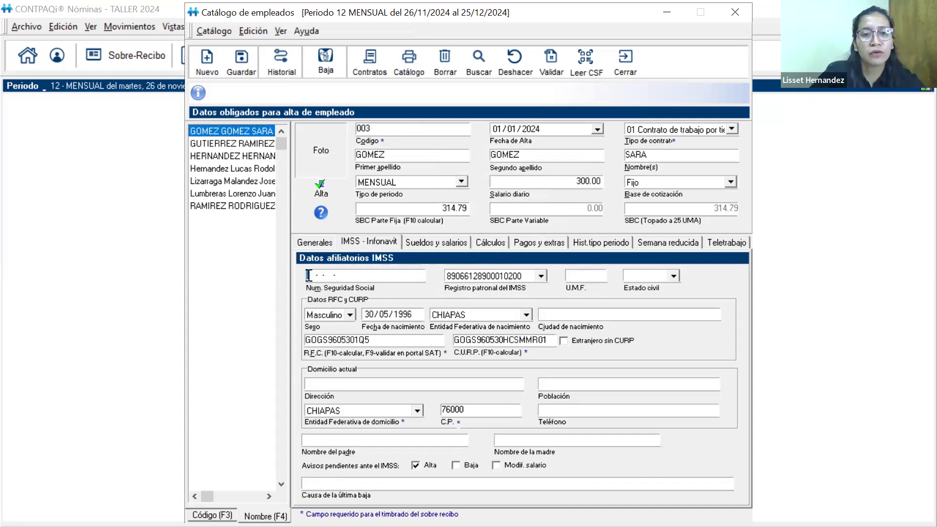
{"action": "key", "text": "ctrl+g"}
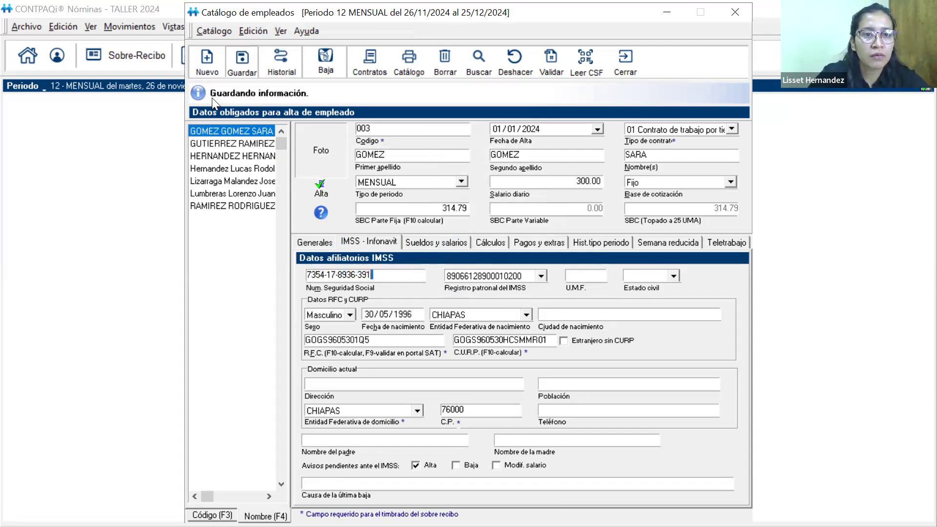
Enter the social security number of employee 008 and save the changes
{"action": "left_click", "coordinate": [246, 144]}
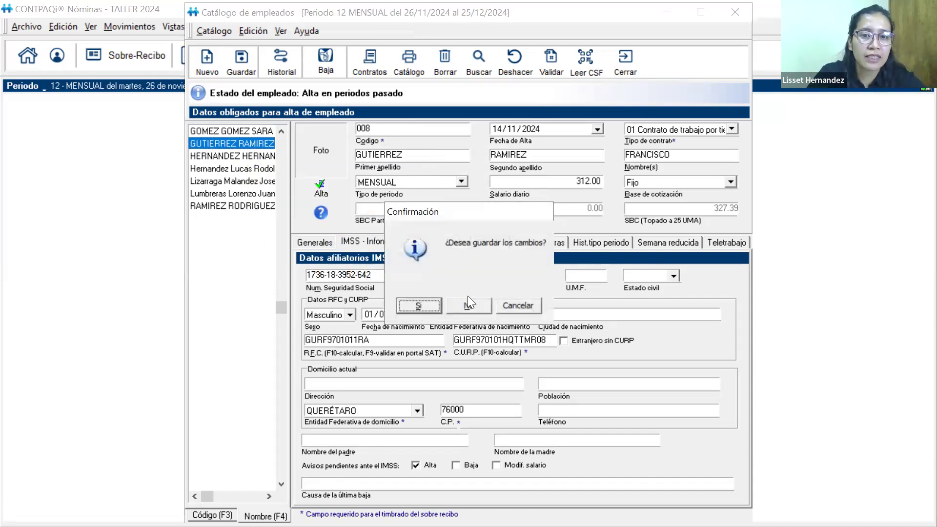
{"action": "left_click", "coordinate": [423, 306]}
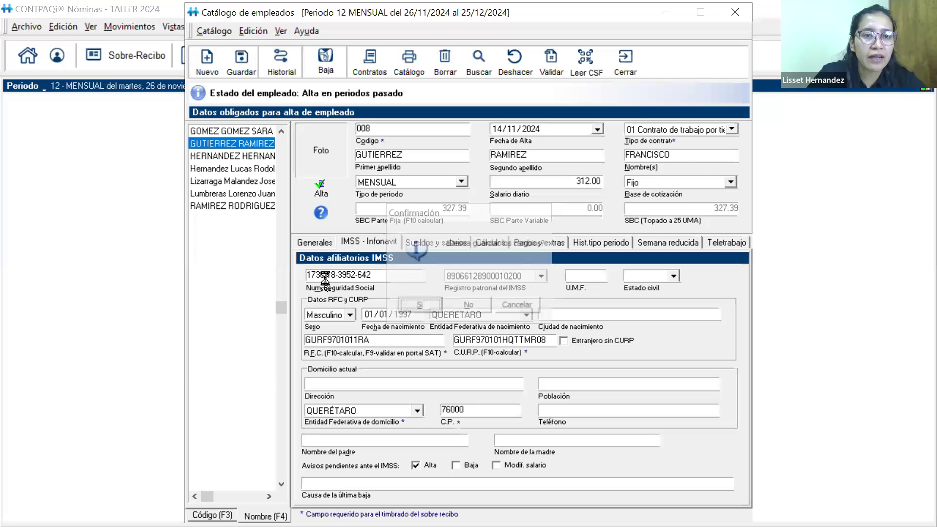
Fill in the social security number of employee 004 and save the record
{"action": "left_click", "coordinate": [249, 205]}
{"action": "left_click", "coordinate": [368, 276]}
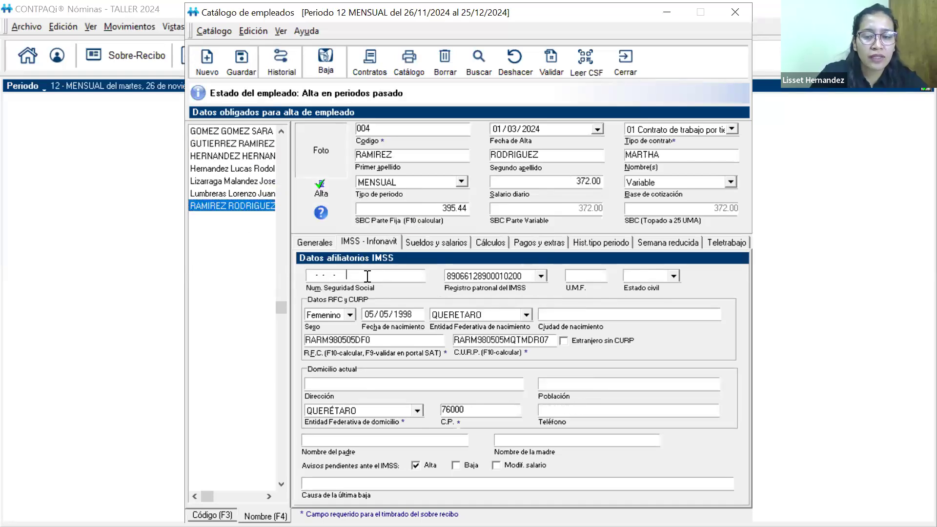
{"action": "key", "text": "BackSpace"}
{"action": "key", "text": "BackSpace"}
{"action": "key", "text": "BackSpace"}
{"action": "key", "text": "BackSpace"}
{"action": "key", "text": "BackSpace"}
{"action": "key", "text": "BackSpace"}
{"action": "key", "text": "BackSpace"}
{"action": "key", "text": "BackSpace"}
{"action": "key", "text": "BackSpace"}
{"action": "key", "text": "BackSpace"}
{"action": "key", "text": "BackSpace"}
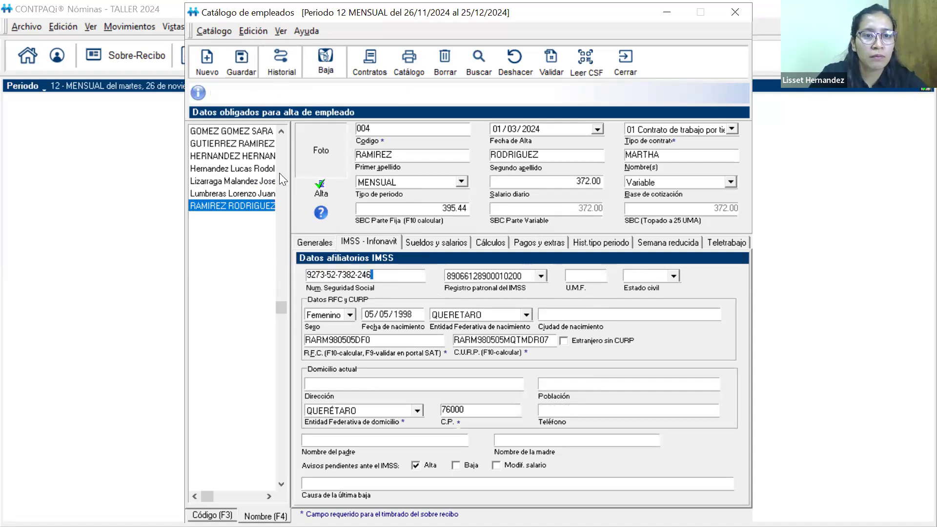
Check the saved social security numbers of employees 008 and 003 in the employee catalog
{"action": "left_click", "coordinate": [249, 143]}
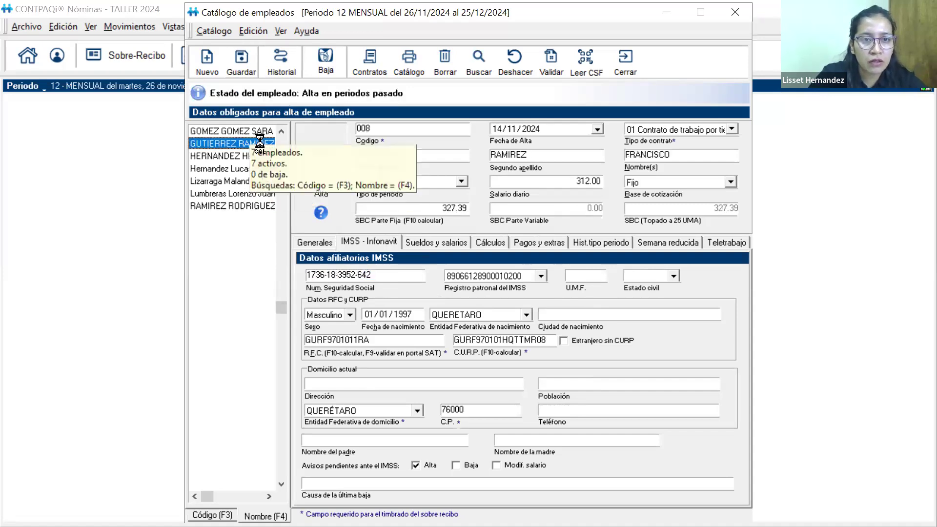
{"action": "left_click", "coordinate": [248, 132]}
{"action": "left_click", "coordinate": [239, 145]}
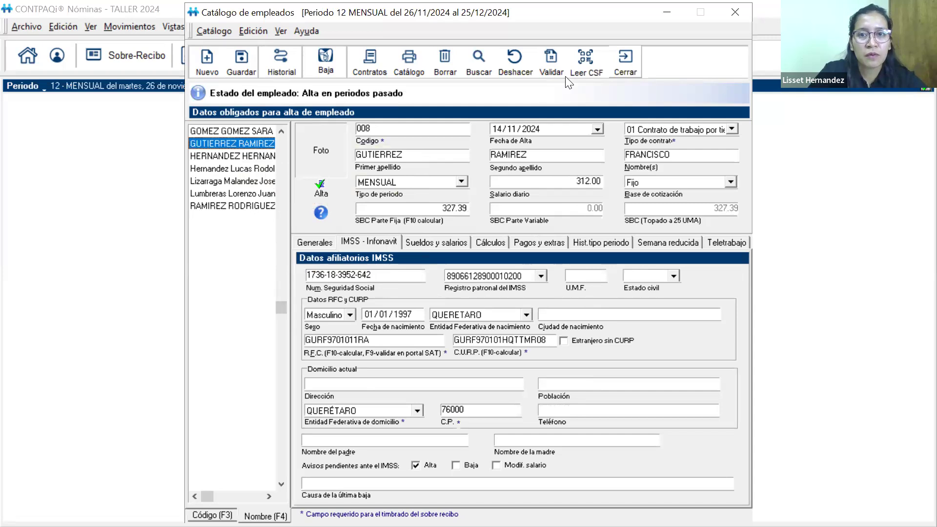
Close the employee catalog and emit all electronic receipts for monthly period 11 of 2024, entering the digital seal certificate password
{"action": "left_click", "coordinate": [625, 60]}
{"action": "key", "text": "alt+p"}
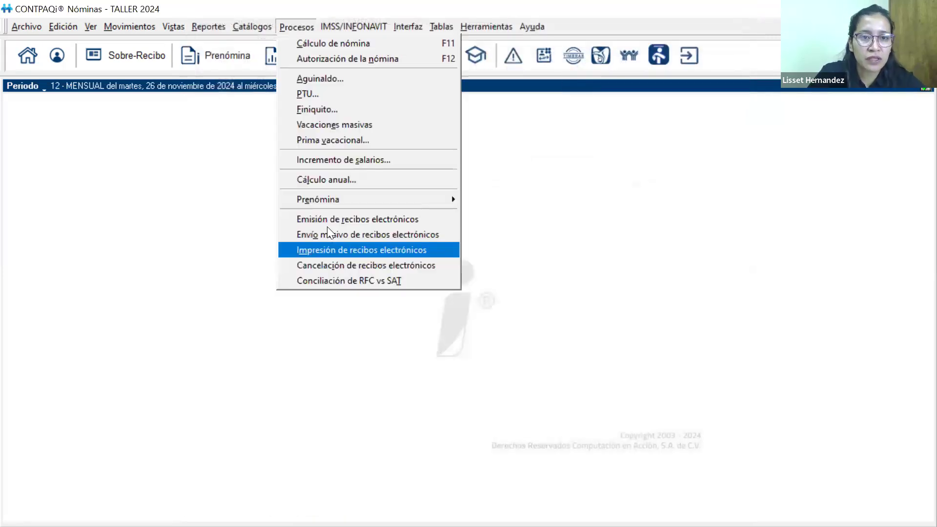
{"action": "left_click", "coordinate": [331, 219]}
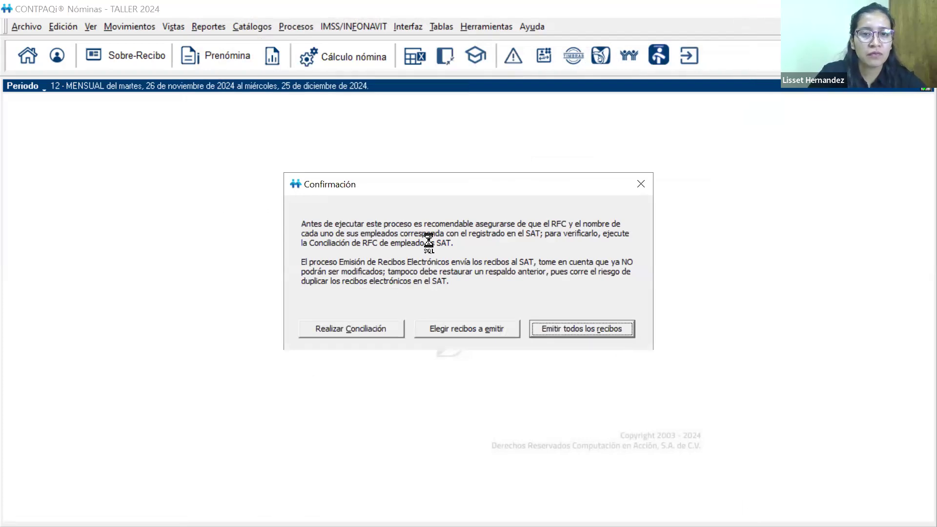
{"action": "key", "text": "Return"}
{"action": "left_click", "coordinate": [502, 231]}
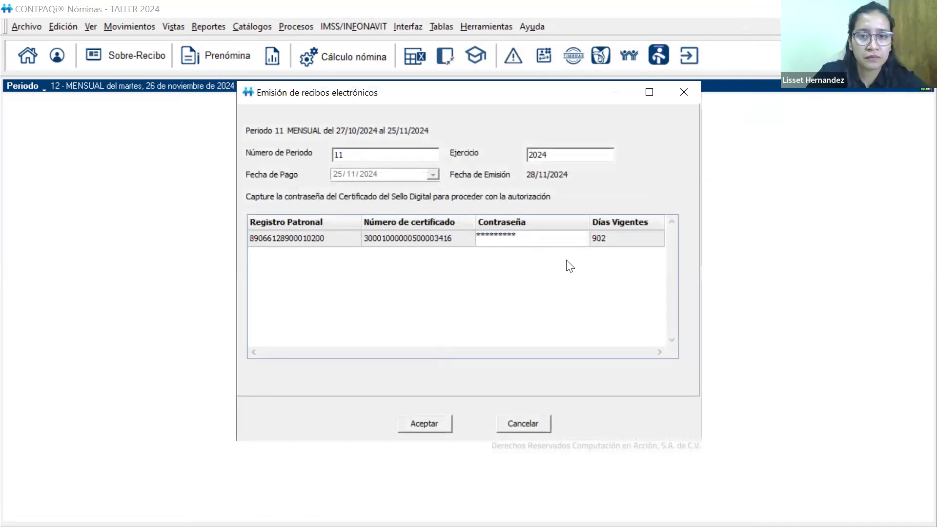
{"action": "left_click", "coordinate": [443, 429]}
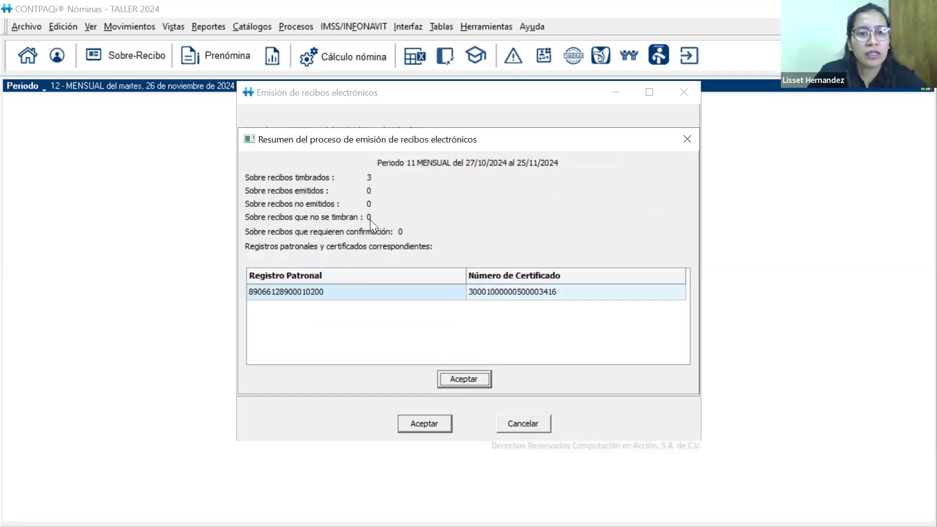
Review the summary and the full log of the period 11 receipt emission, and close the emission process
{"action": "left_click", "coordinate": [470, 382]}
{"action": "left_click", "coordinate": [462, 310]}
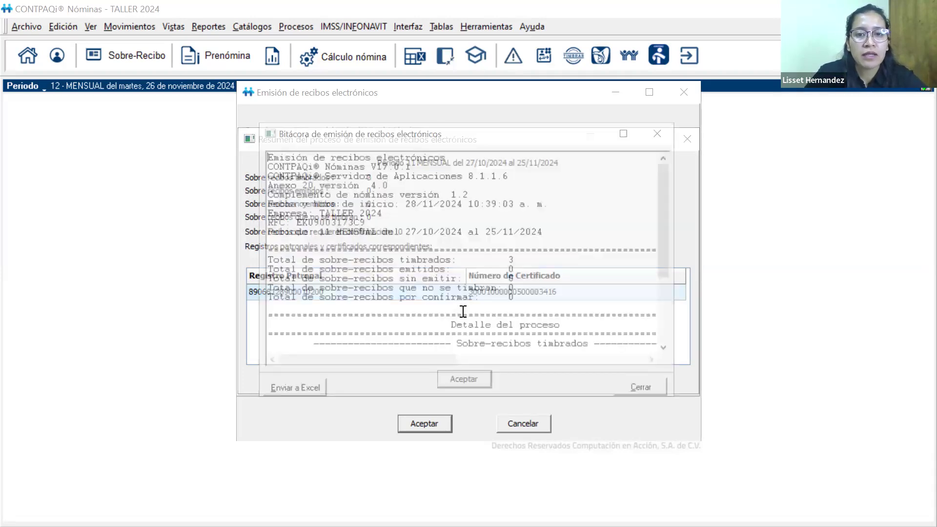
{"action": "left_click", "coordinate": [630, 137]}
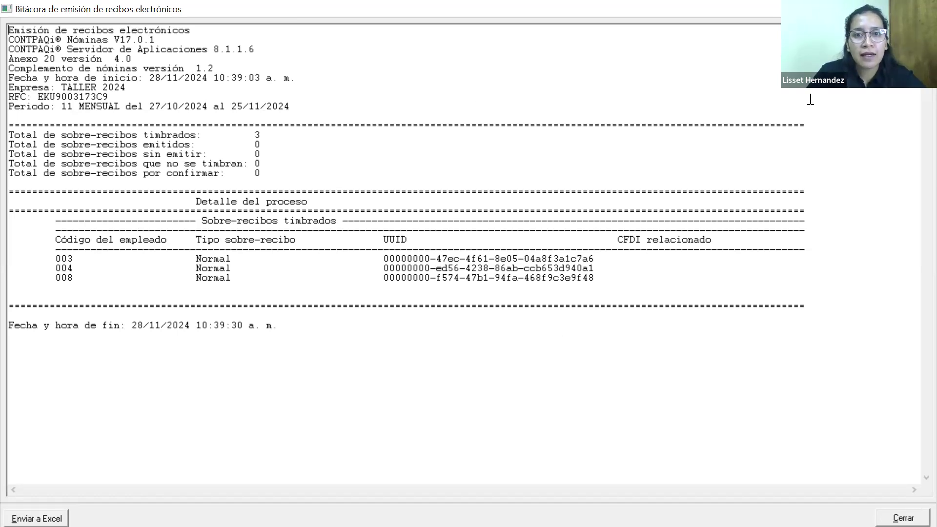
{"action": "left_click_drag", "start_coordinate": [492, 9], "coordinate": [576, 159]}
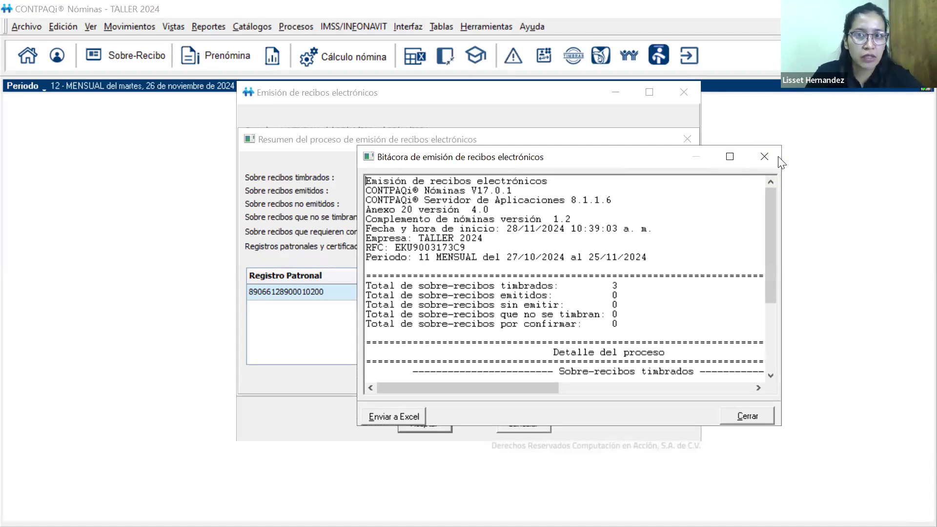
{"action": "left_click", "coordinate": [773, 157]}
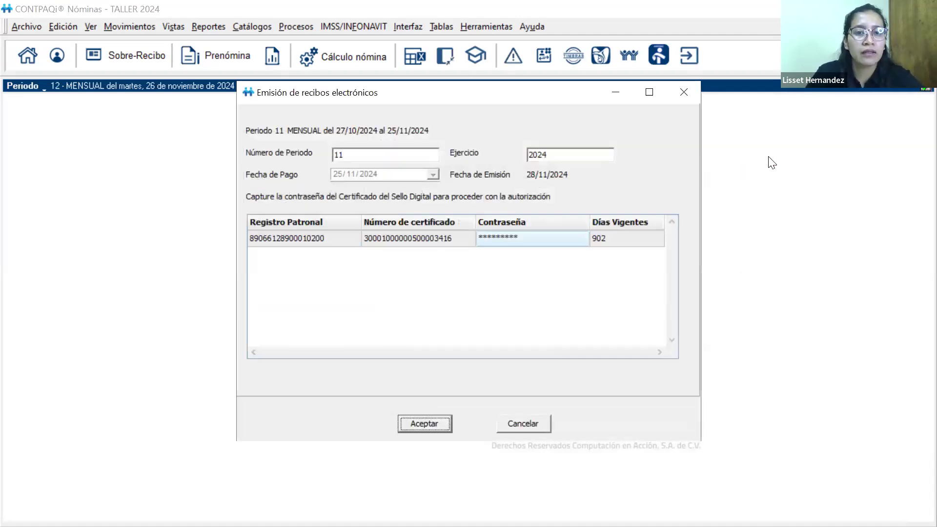
{"action": "left_click", "coordinate": [517, 422]}
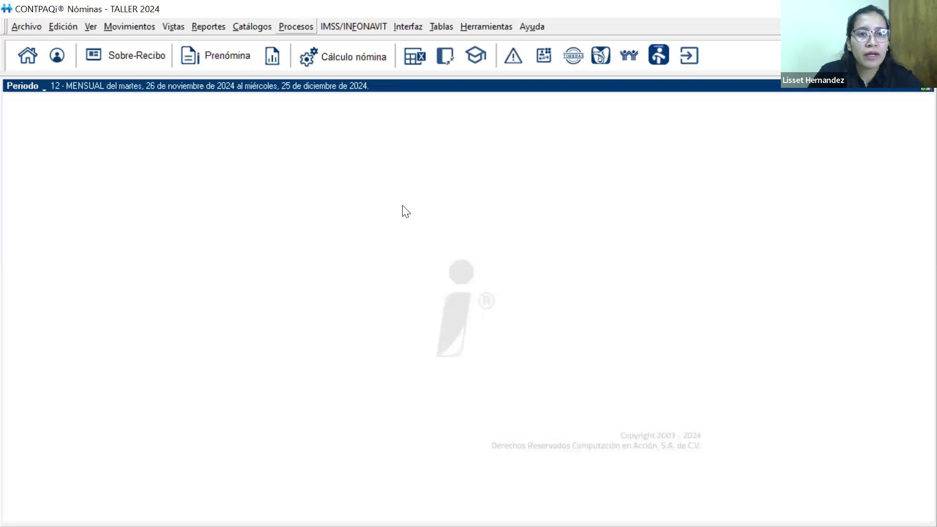
Generate the printable electronic receipts for period 11 of 2024, including all employer registrations and employees 001 to 008
{"action": "left_click", "coordinate": [296, 26]}
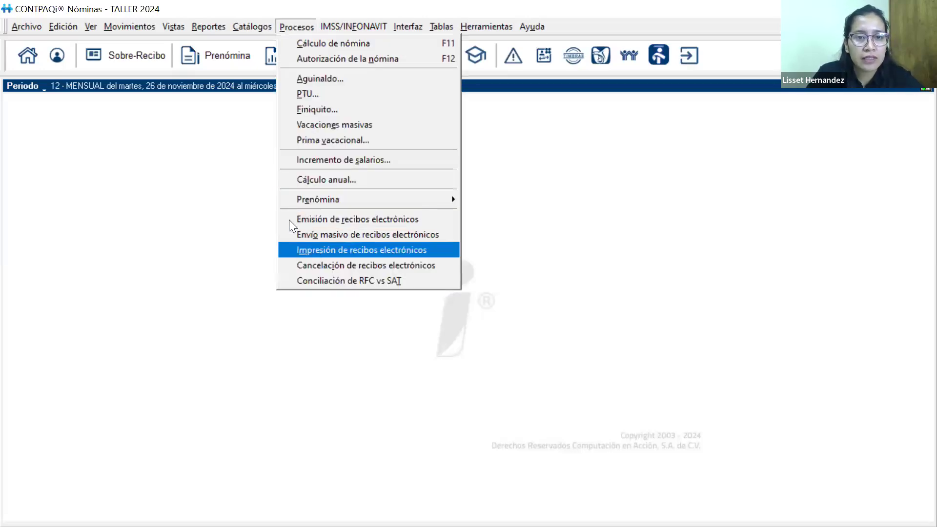
{"action": "left_click", "coordinate": [305, 251]}
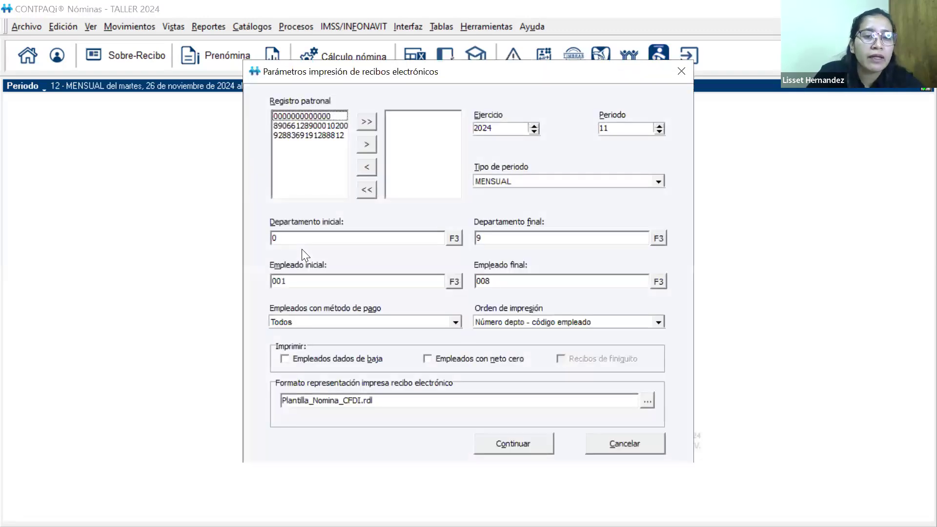
{"action": "left_click", "coordinate": [367, 121]}
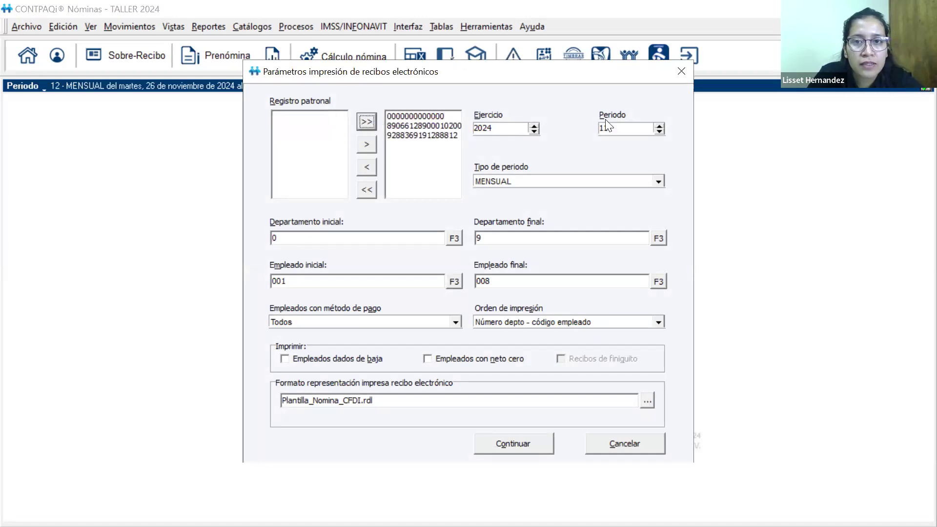
{"action": "left_click", "coordinate": [531, 451]}
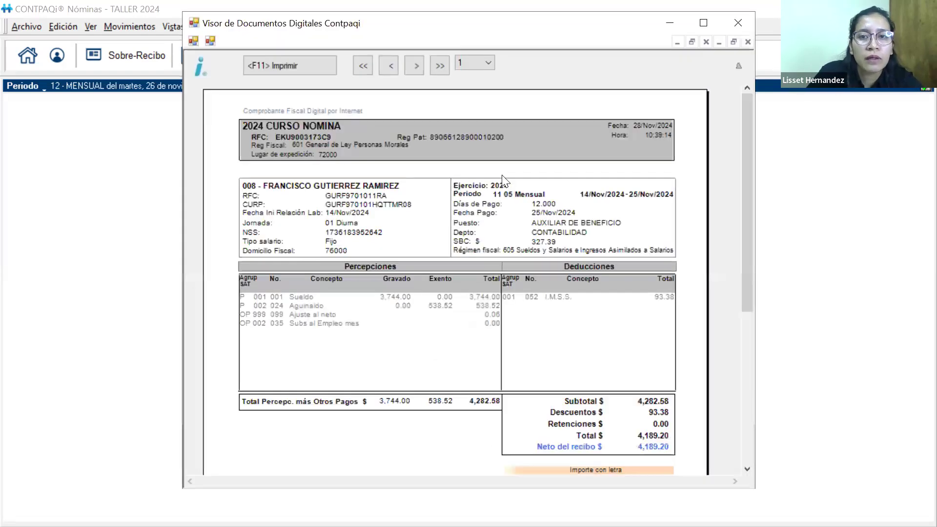
Examine the perceptions, deductions and net pay on the stamped receipts of employees 008, 004 and 003, and close the viewer
{"action": "left_click_drag", "start_coordinate": [751, 113], "coordinate": [746, 102]}
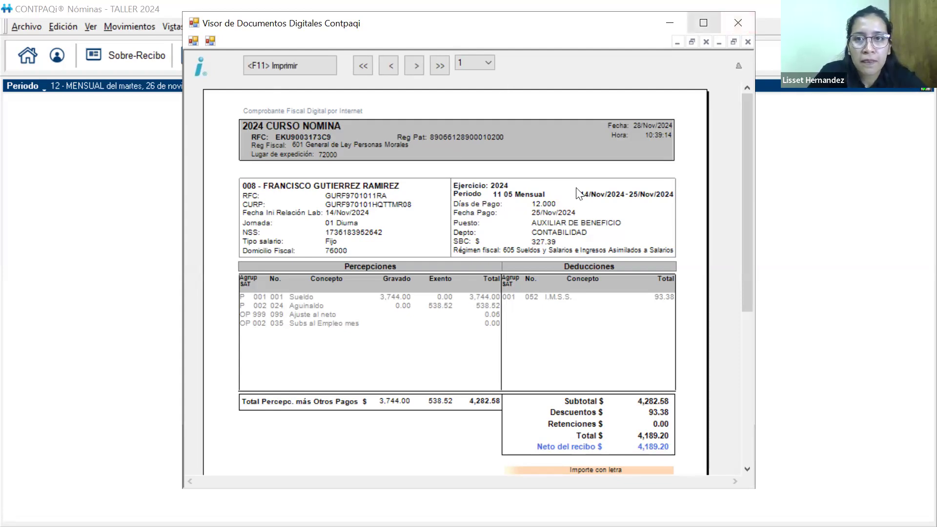
{"action": "left_click", "coordinate": [703, 23]}
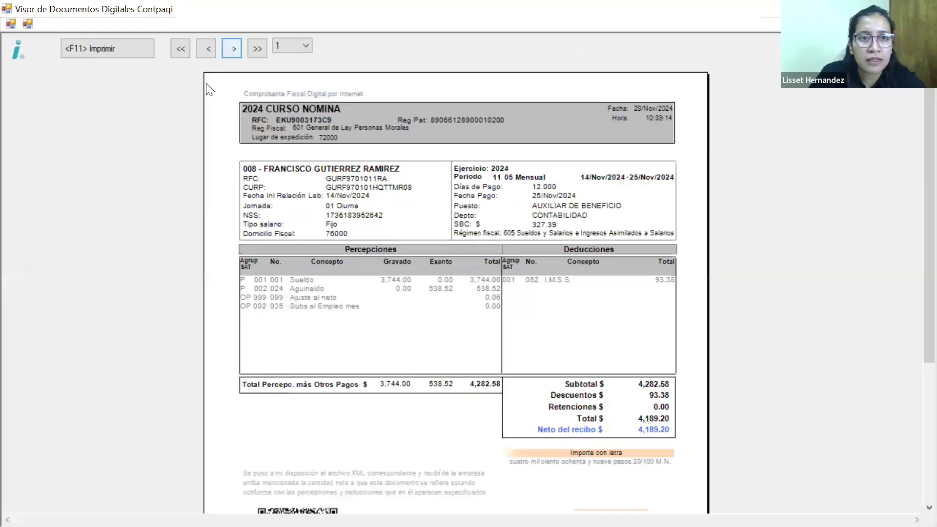
{"action": "left_click", "coordinate": [232, 48]}
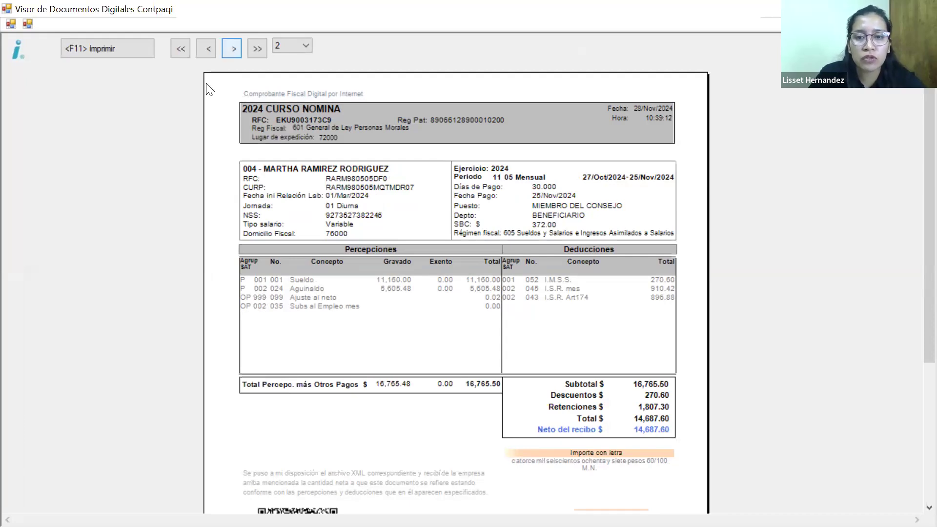
{"action": "left_click", "coordinate": [232, 49]}
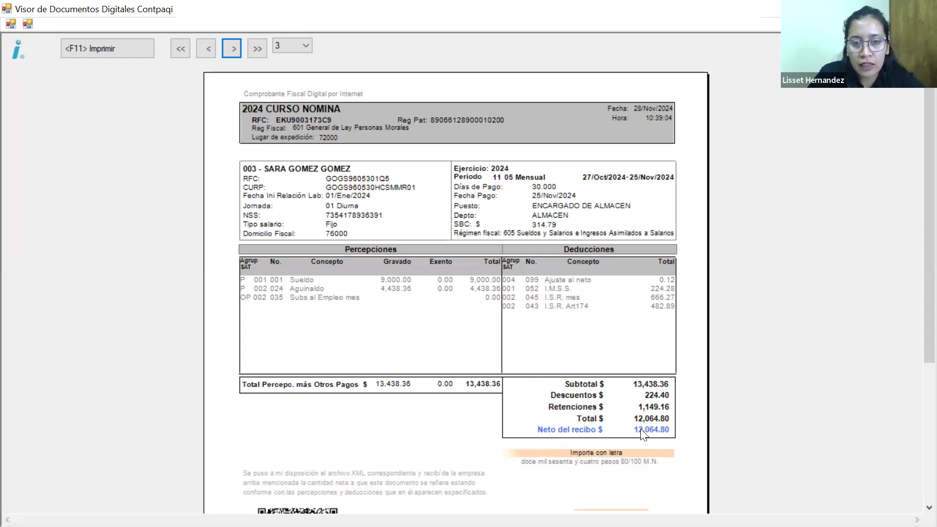
{"action": "left_click_drag", "start_coordinate": [914, 167], "coordinate": [913, 110]}
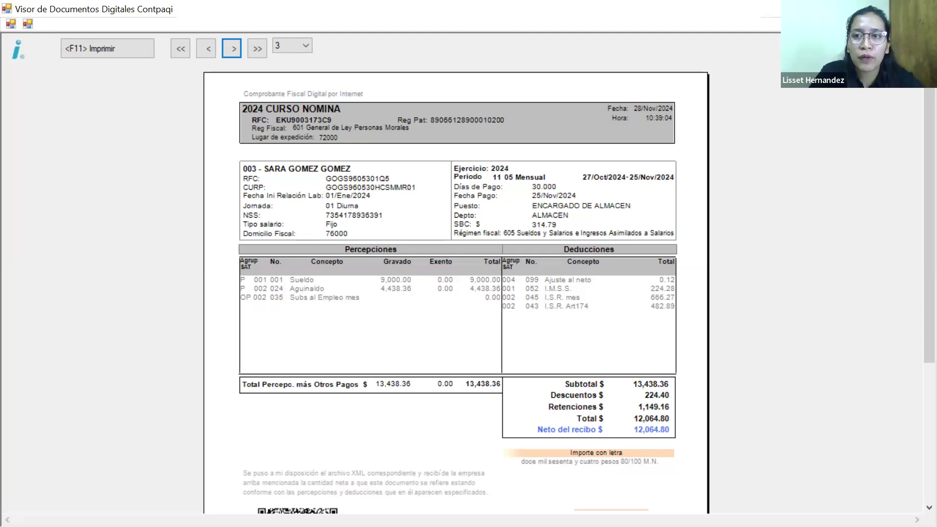
{"action": "left_click", "coordinate": [922, 8]}
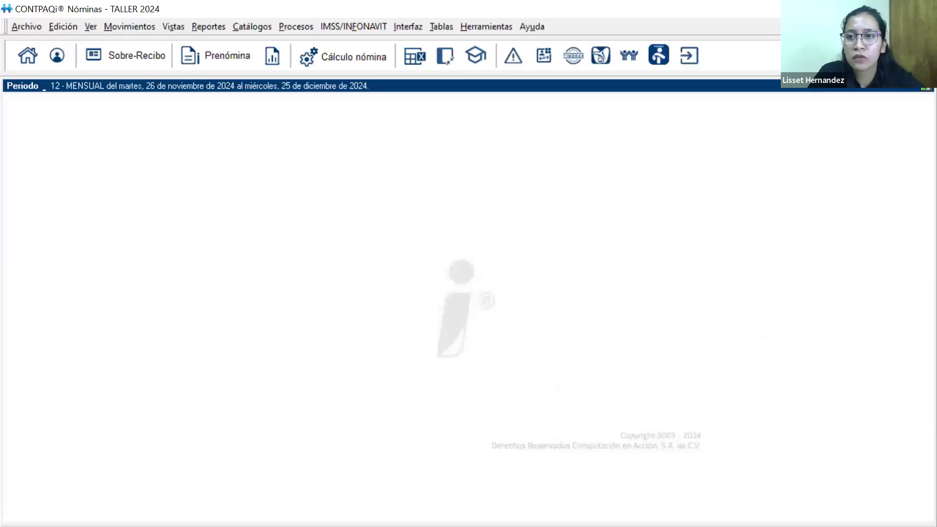
Switch to the PowerPoint presentation "Calculo de Aguinaldo CONTPAQi Nominas" and show its closing slide 21, "GRACIAS!", as a slide show
{"action": "left_click", "coordinate": [855, 9]}
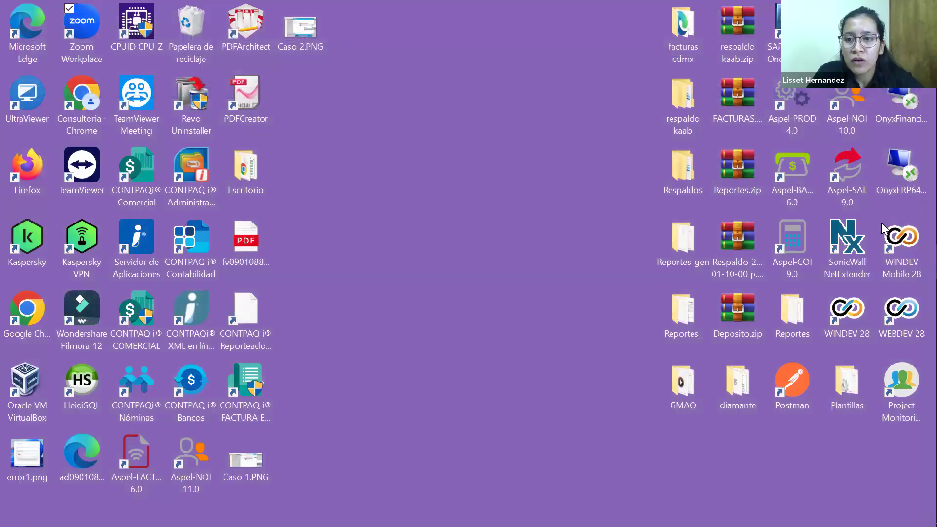
{"action": "left_click", "coordinate": [880, 226]}
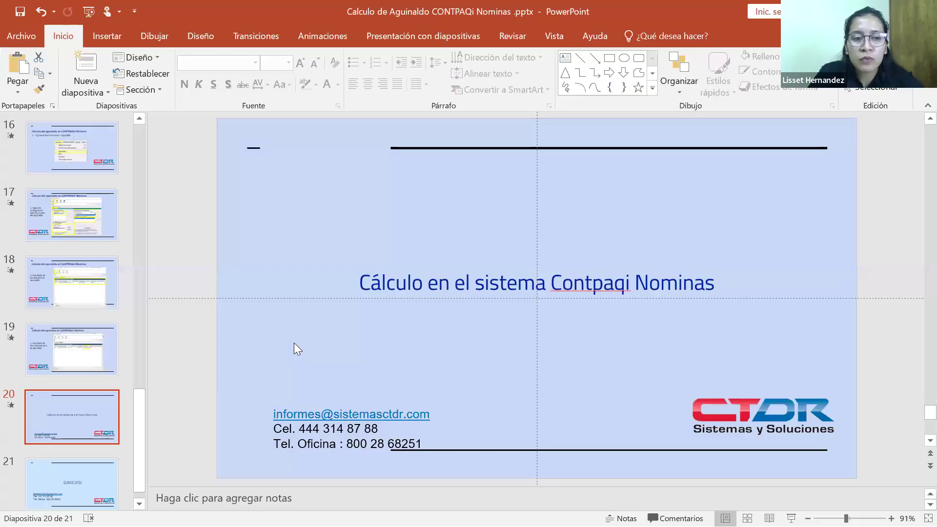
{"action": "left_click", "coordinate": [44, 480]}
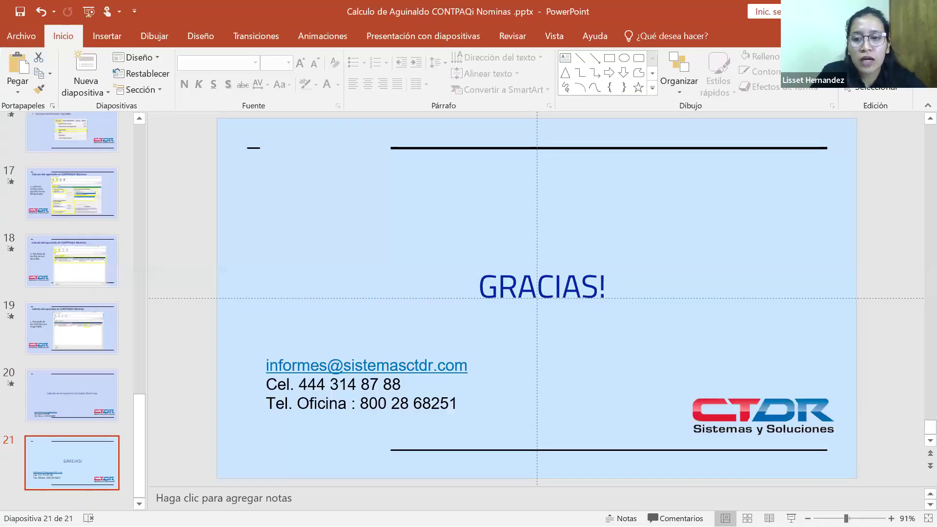
{"action": "left_click", "coordinate": [791, 517]}
{"action": "left_click", "coordinate": [790, 517]}
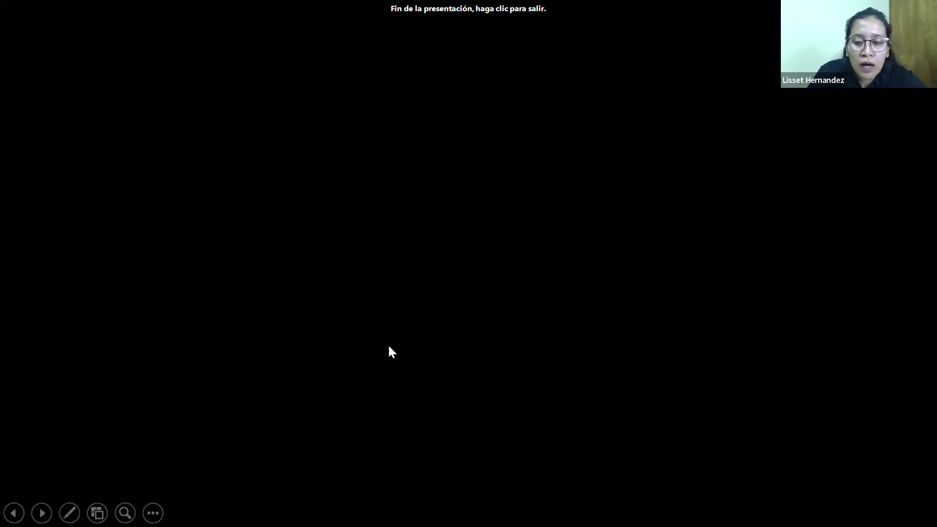
{"action": "key", "text": "Left"}
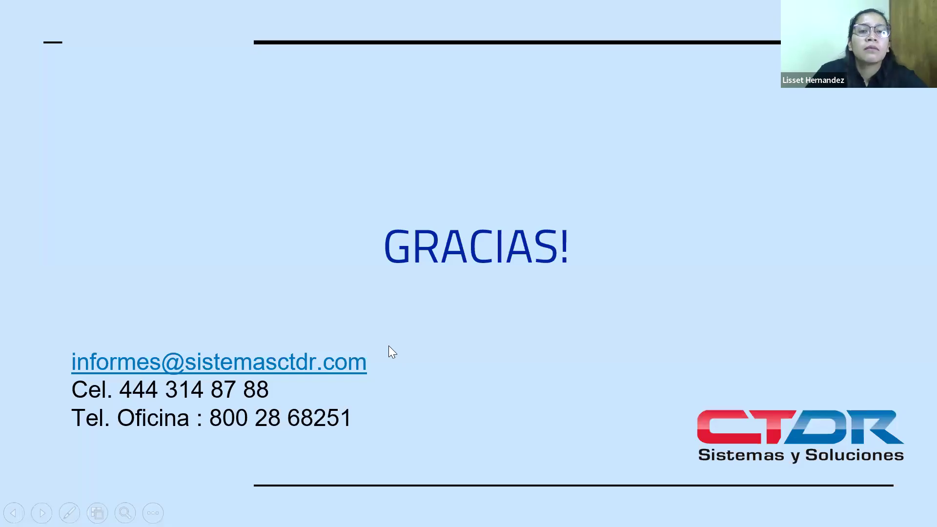